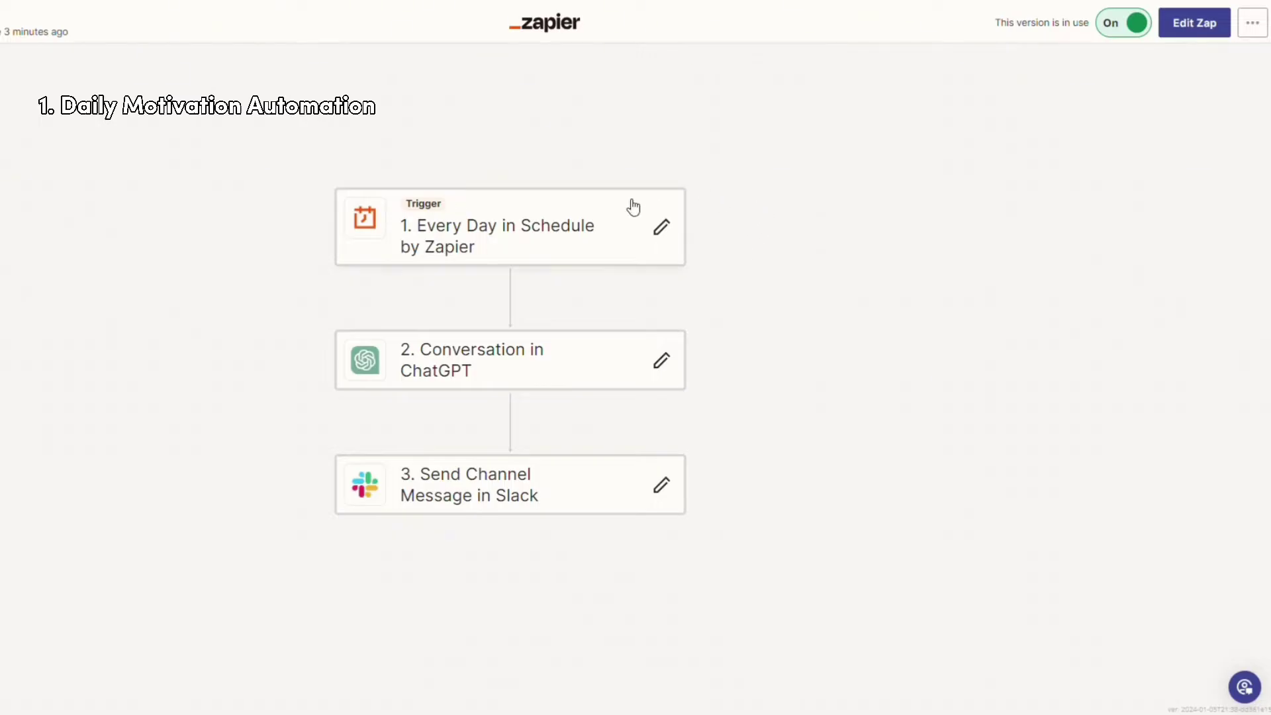
Inspect the daily motivation zap's schedule trigger, ChatGPT conversation and Slack channel message steps
click(553, 202)
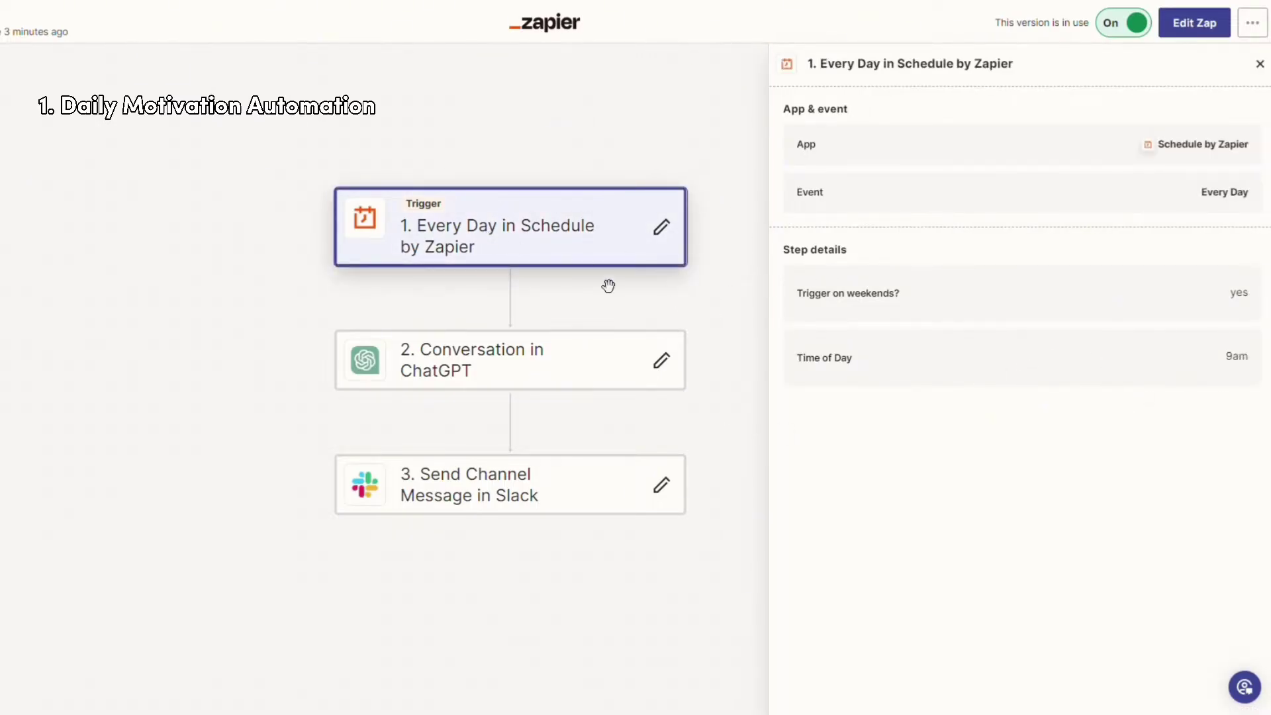
click(507, 382)
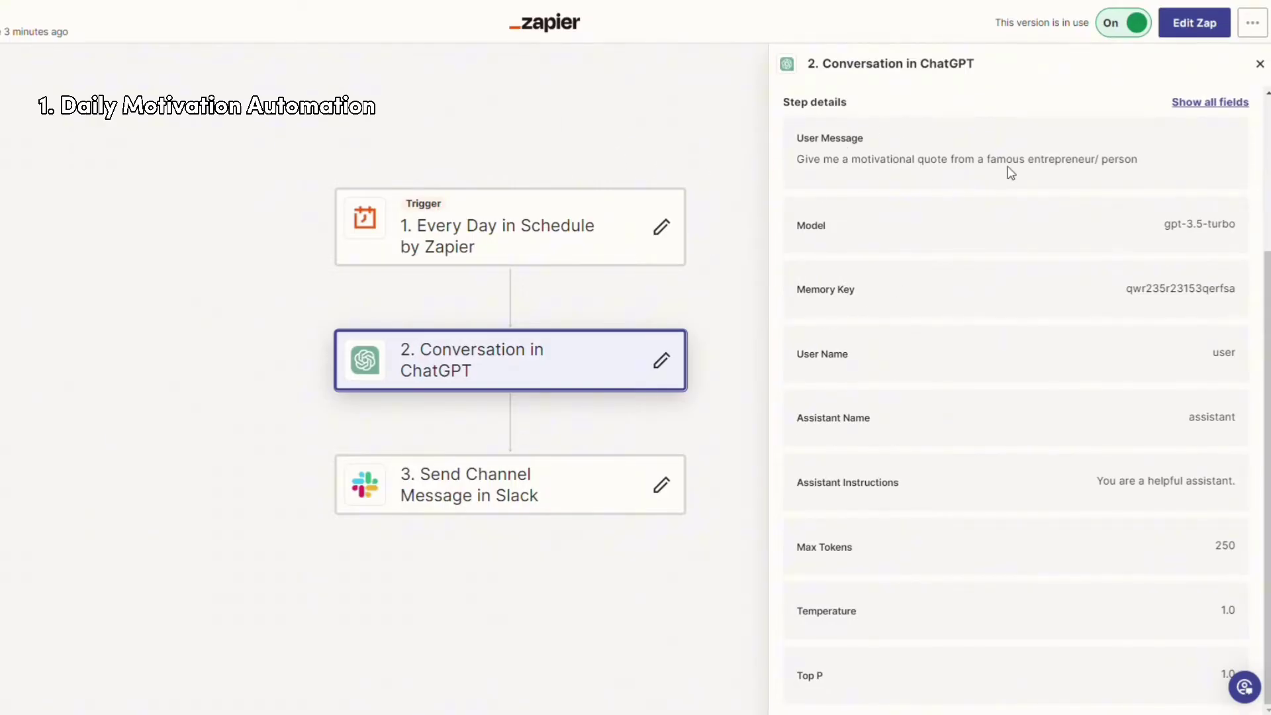
click(553, 508)
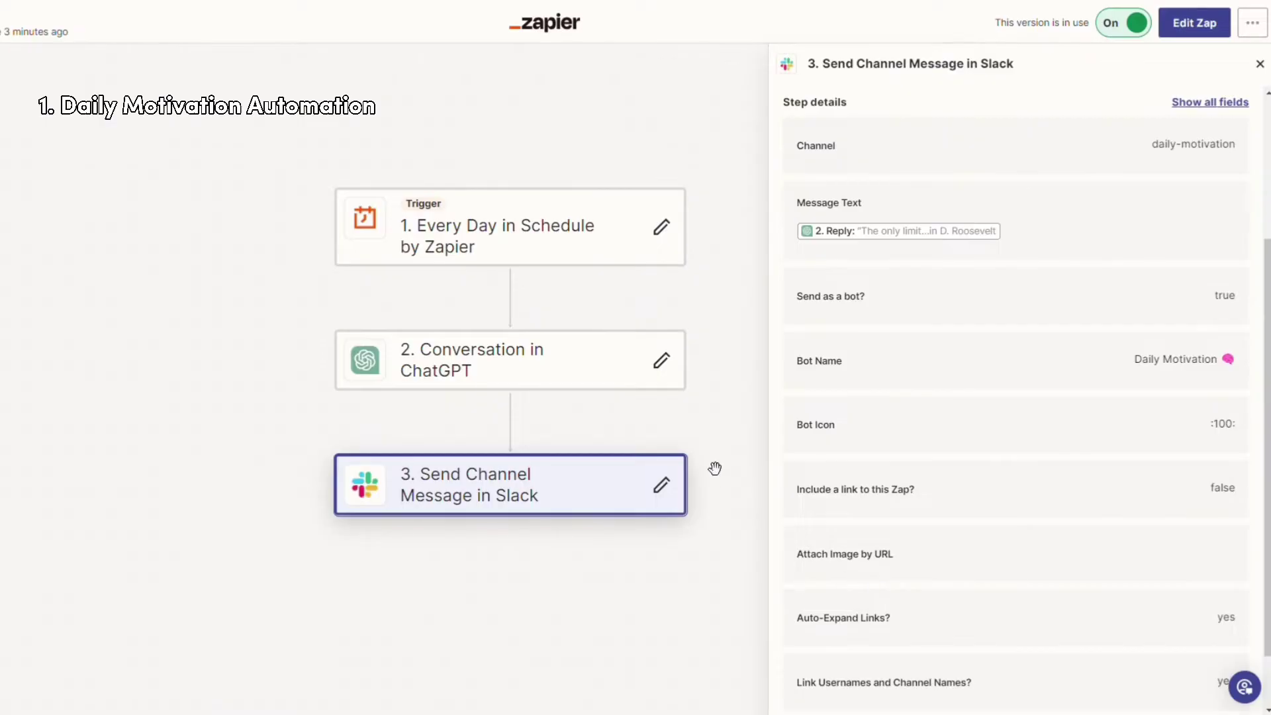
drag(718, 468, 670, 482)
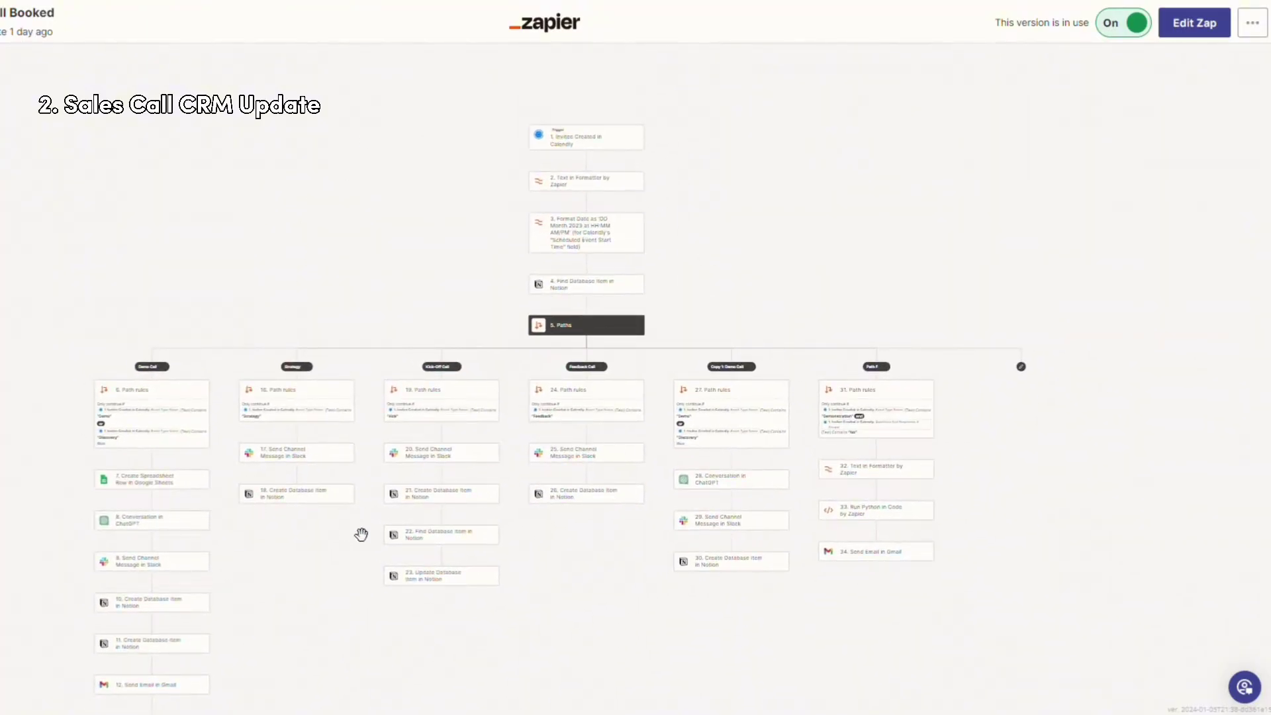
In the Demo Call branch, view step 10 'Create Database Item in Notion' and scroll its settings
scroll(763, 432, up, 5)
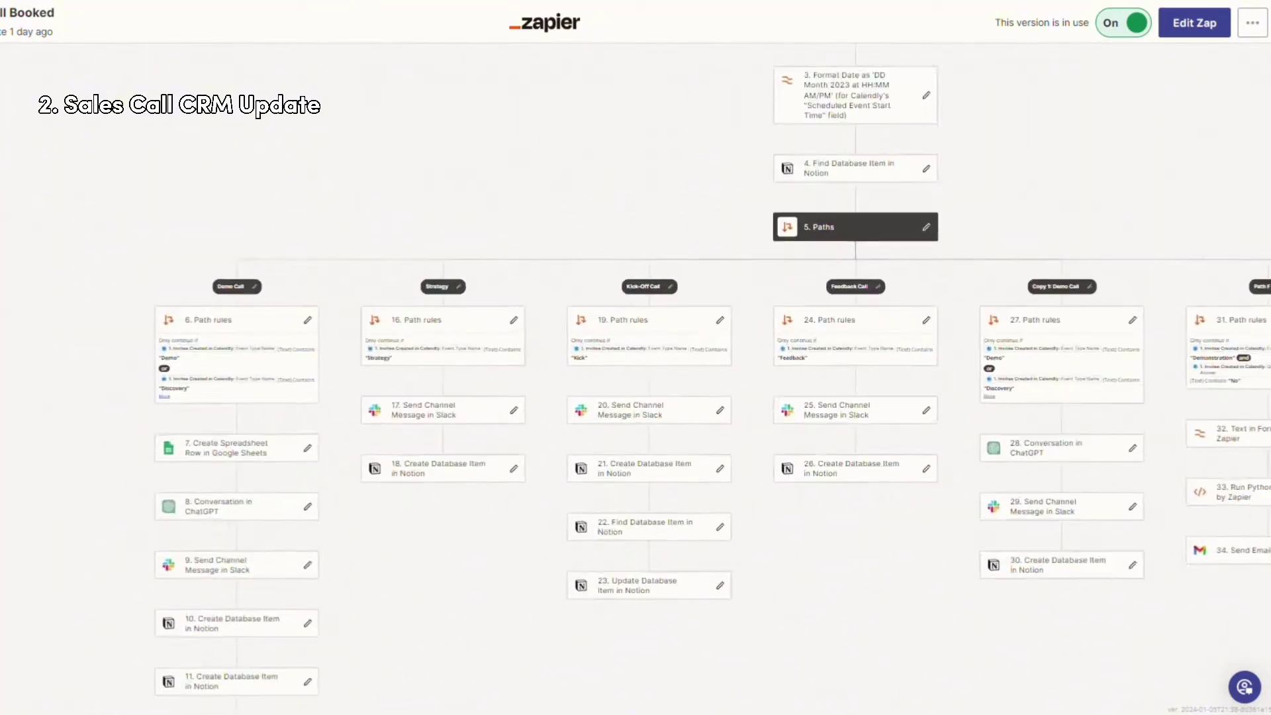
click(386, 565)
scroll(397, 529, down, 3)
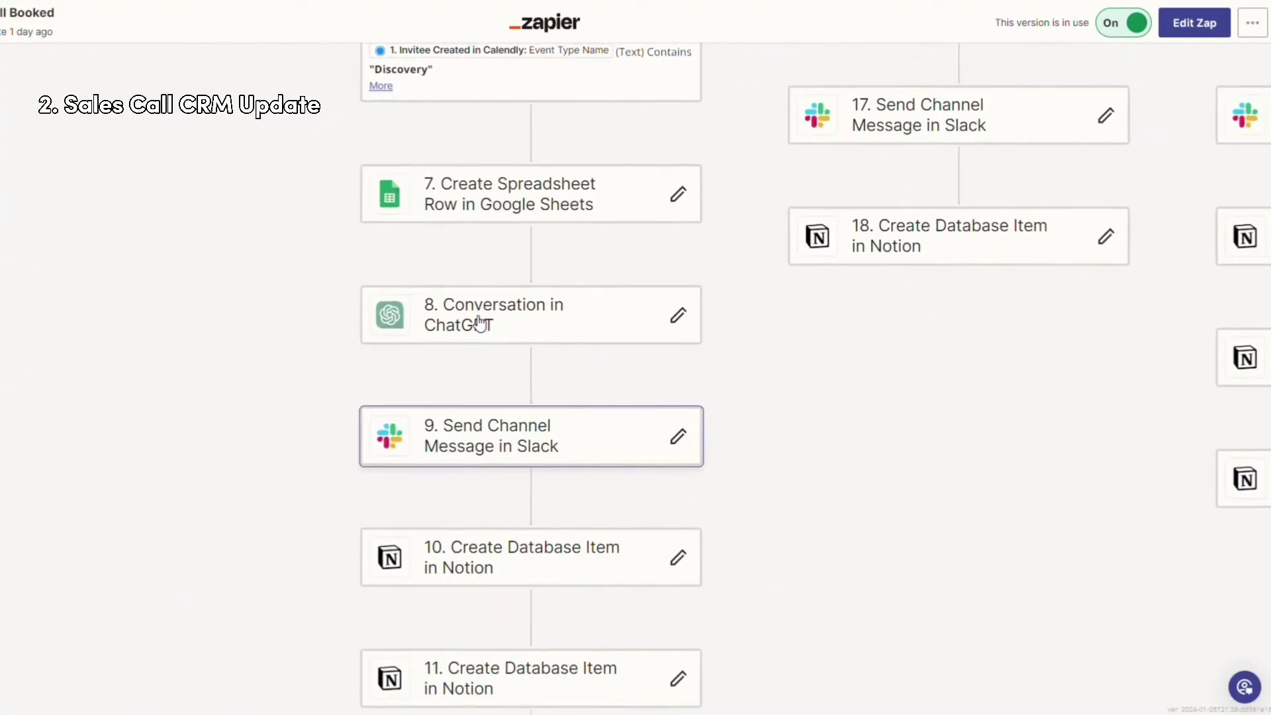
click(582, 556)
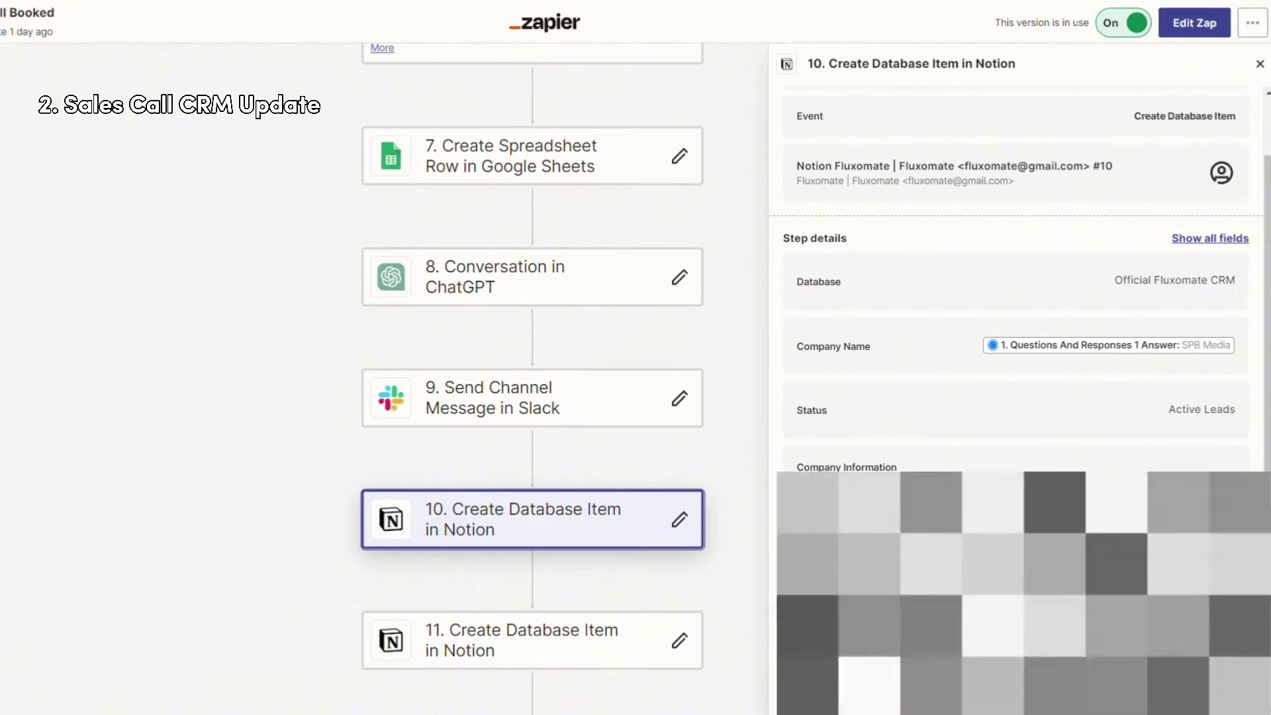
scroll(846, 466, down, 1)
scroll(1129, 338, down, 1)
scroll(1016, 278, up, 2)
scroll(1016, 278, down, 1)
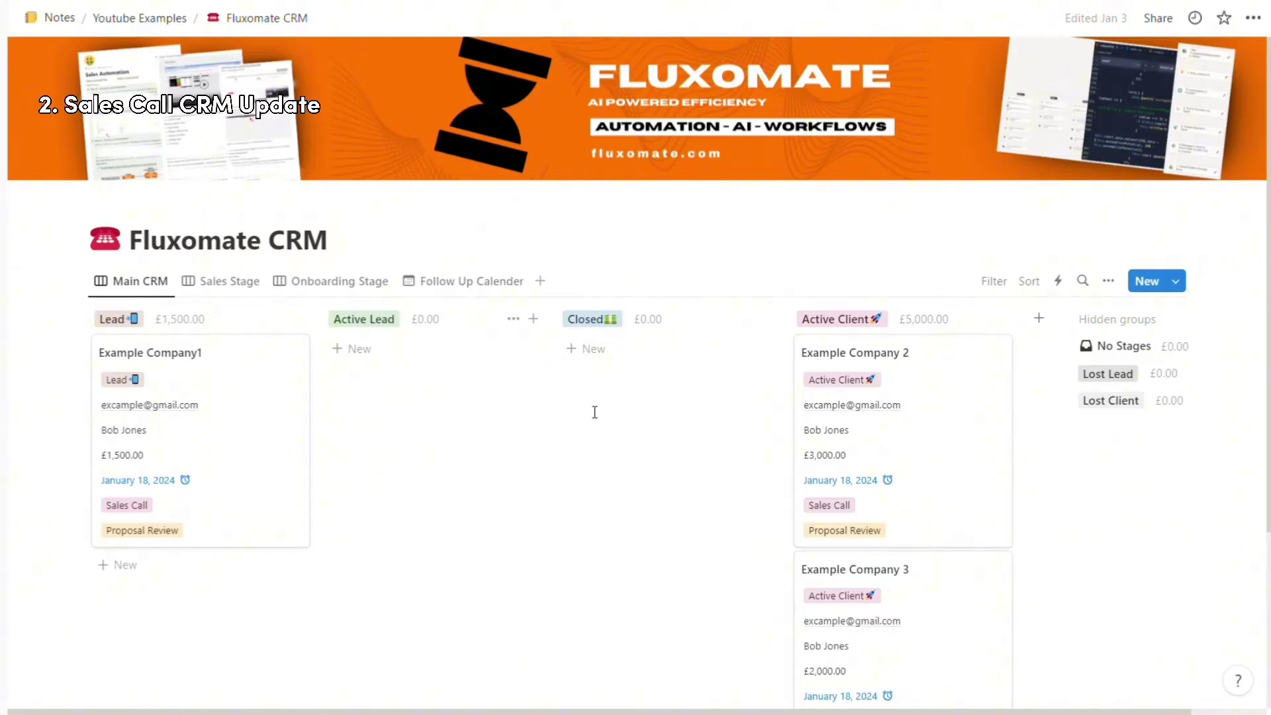
On the Main CRM board view, drag the Example Company1 card into the Active Lead column
scroll(677, 417, down, 2)
scroll(677, 417, up, 2)
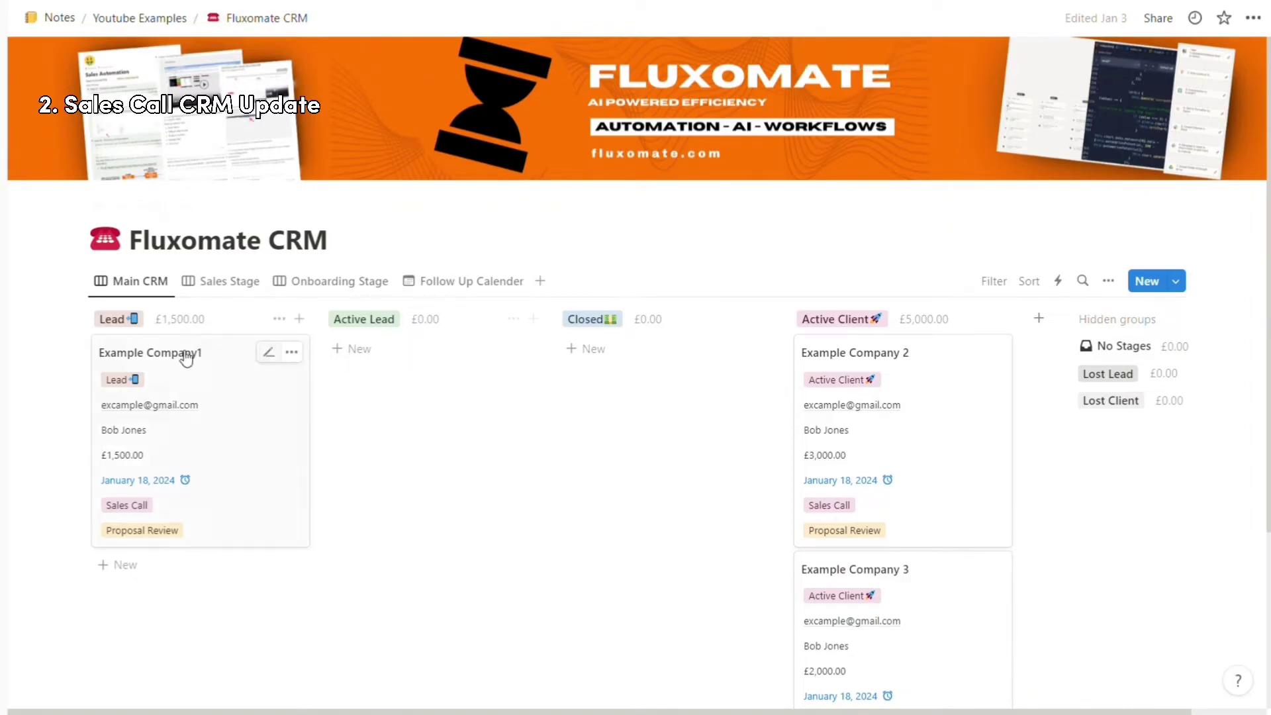
drag(185, 360, 422, 365)
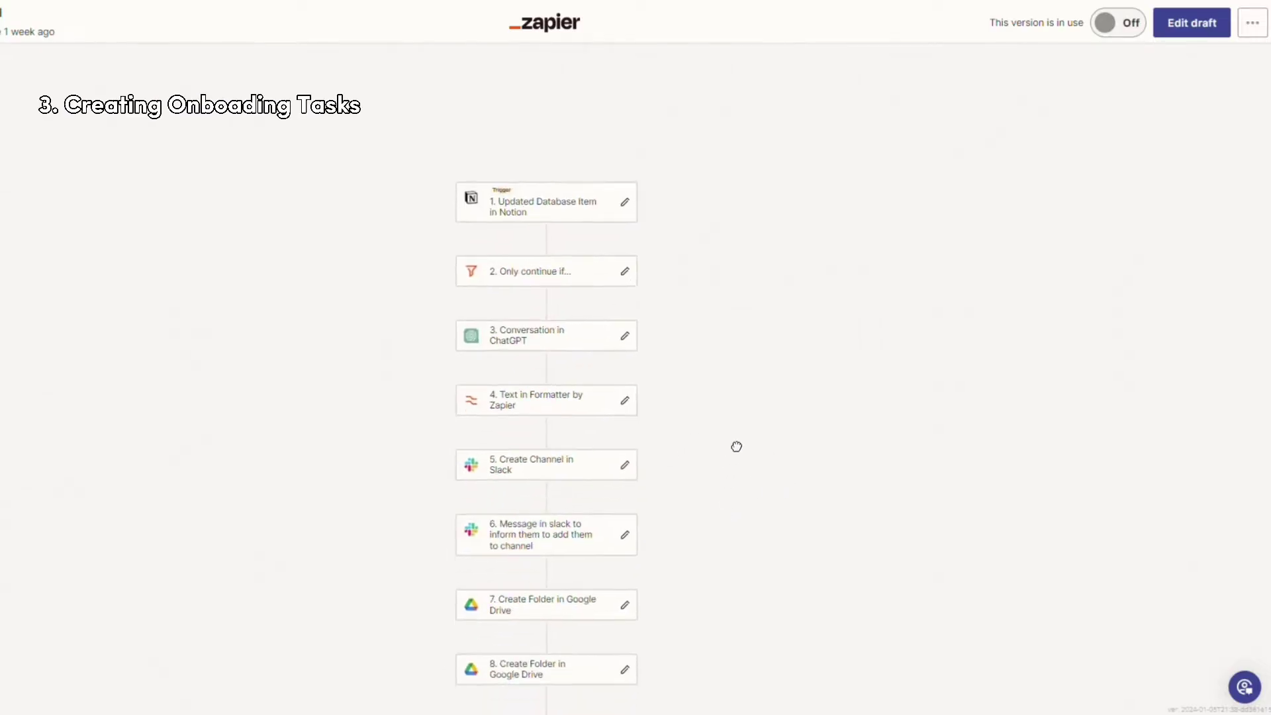
Scroll the onboarding zap canvas down to the Notion onboarding task steps 15–22
scroll(735, 437, down, 5)
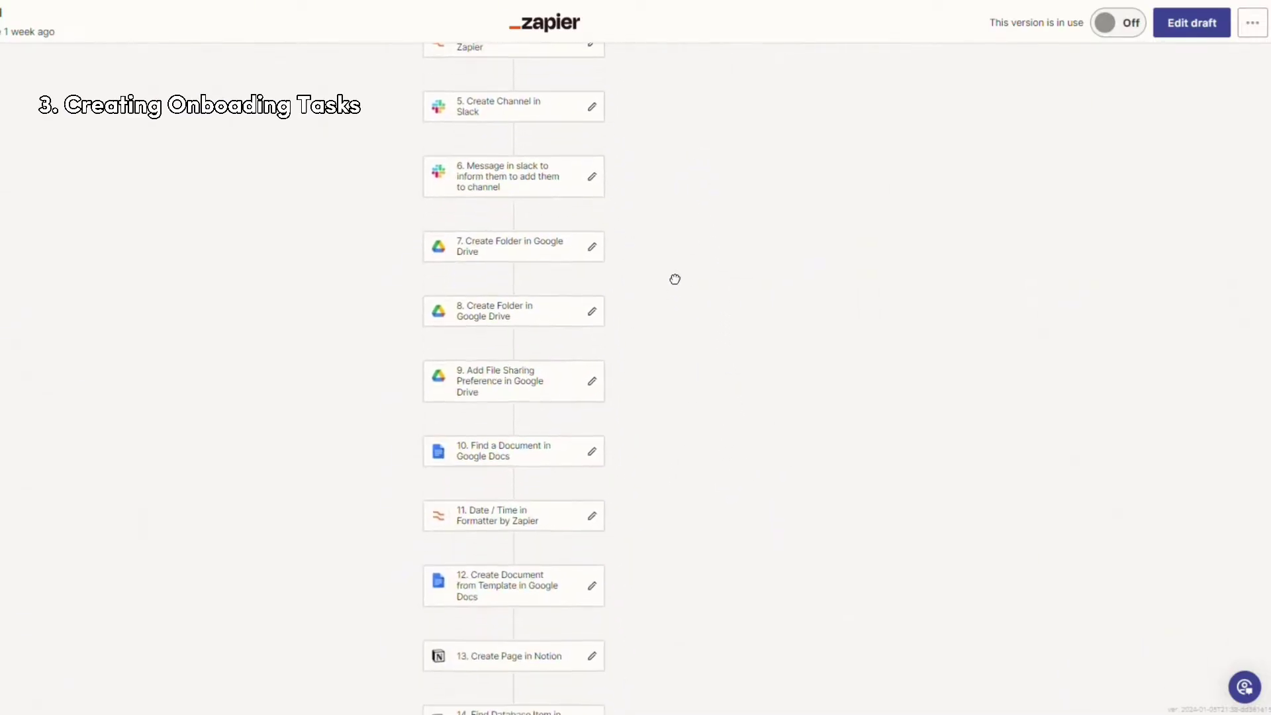
scroll(671, 232, down, 1)
scroll(682, 374, down, 1)
scroll(692, 315, down, 1)
scroll(454, 528, up, 2)
scroll(454, 527, down, 5)
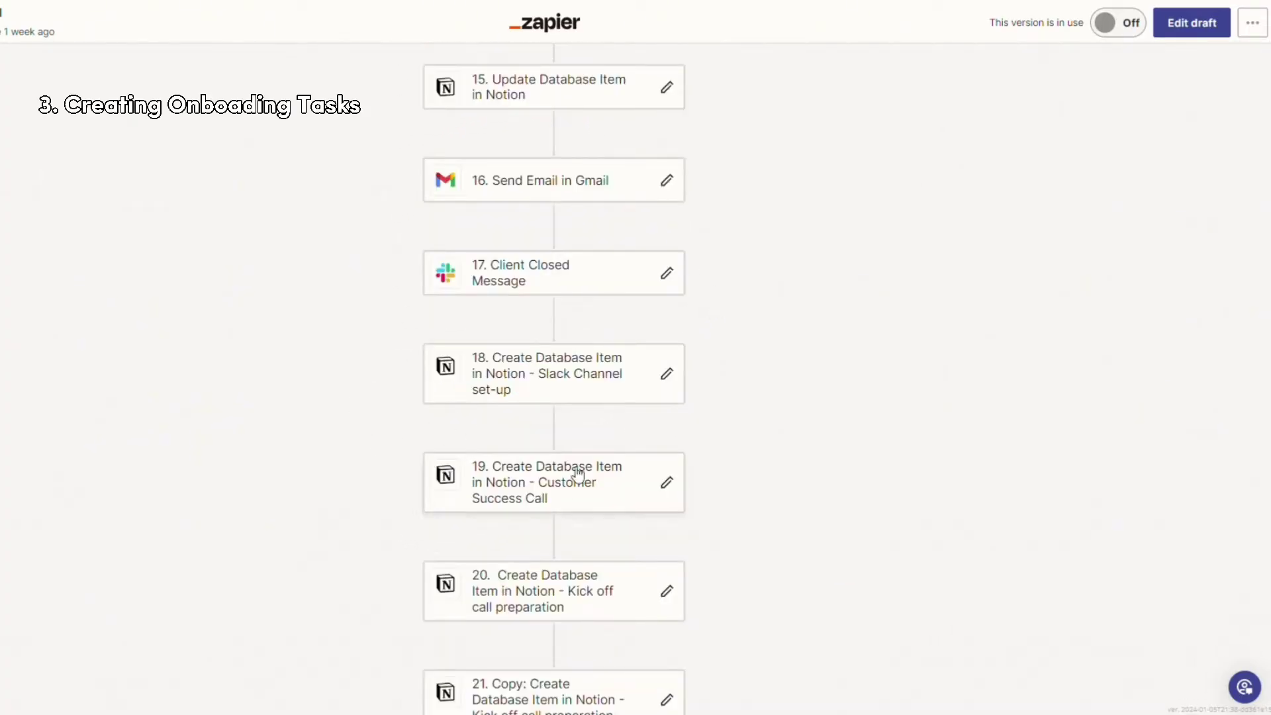
scroll(683, 425, down, 1)
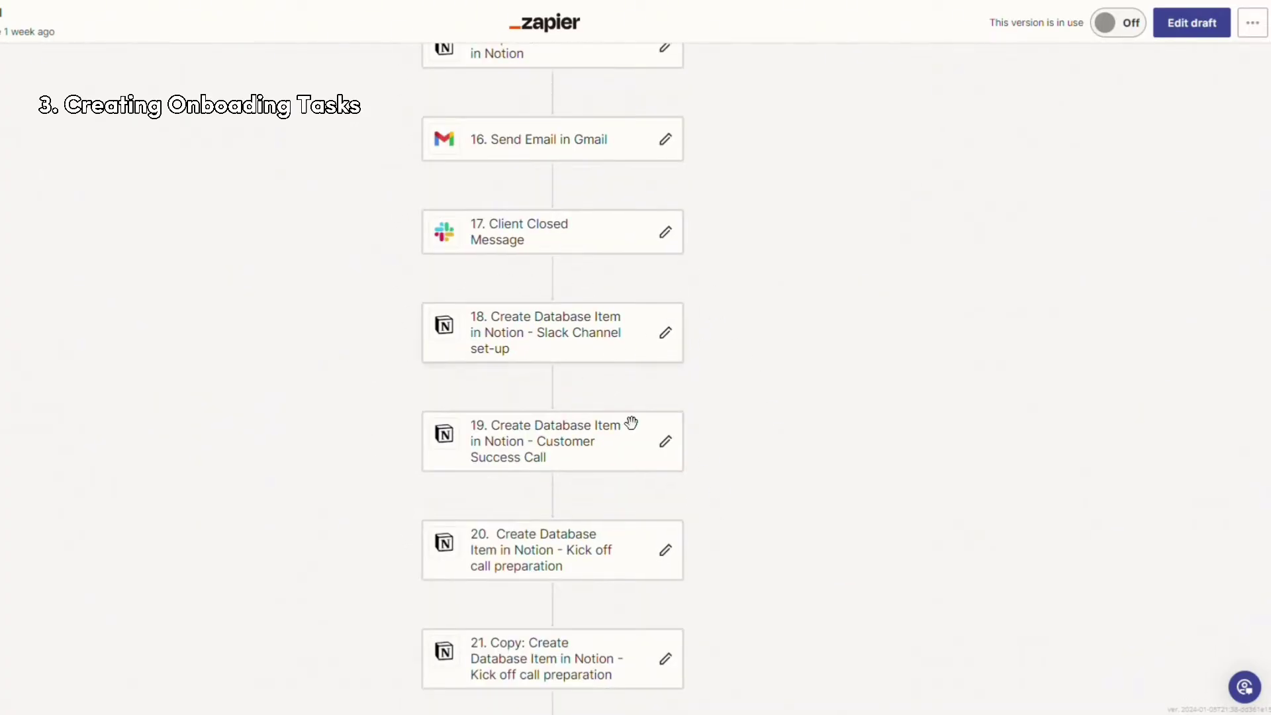
scroll(738, 540, down, 1)
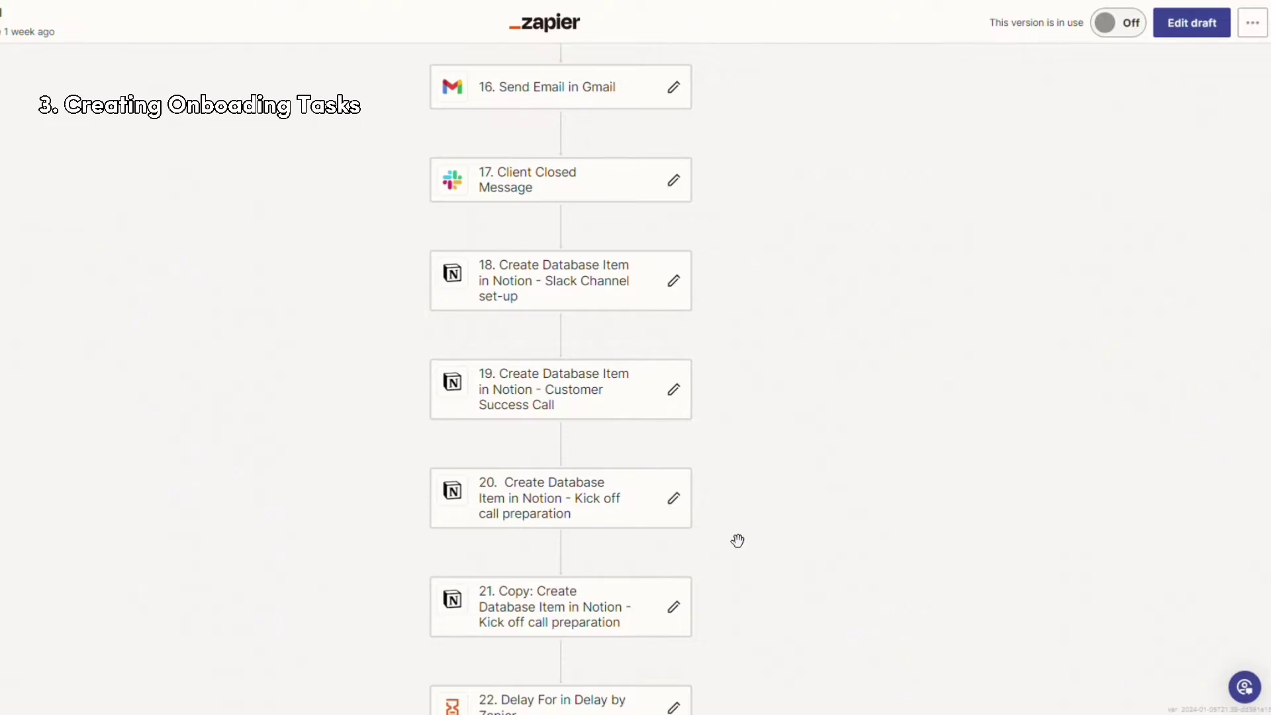
scroll(570, 273, down, 1)
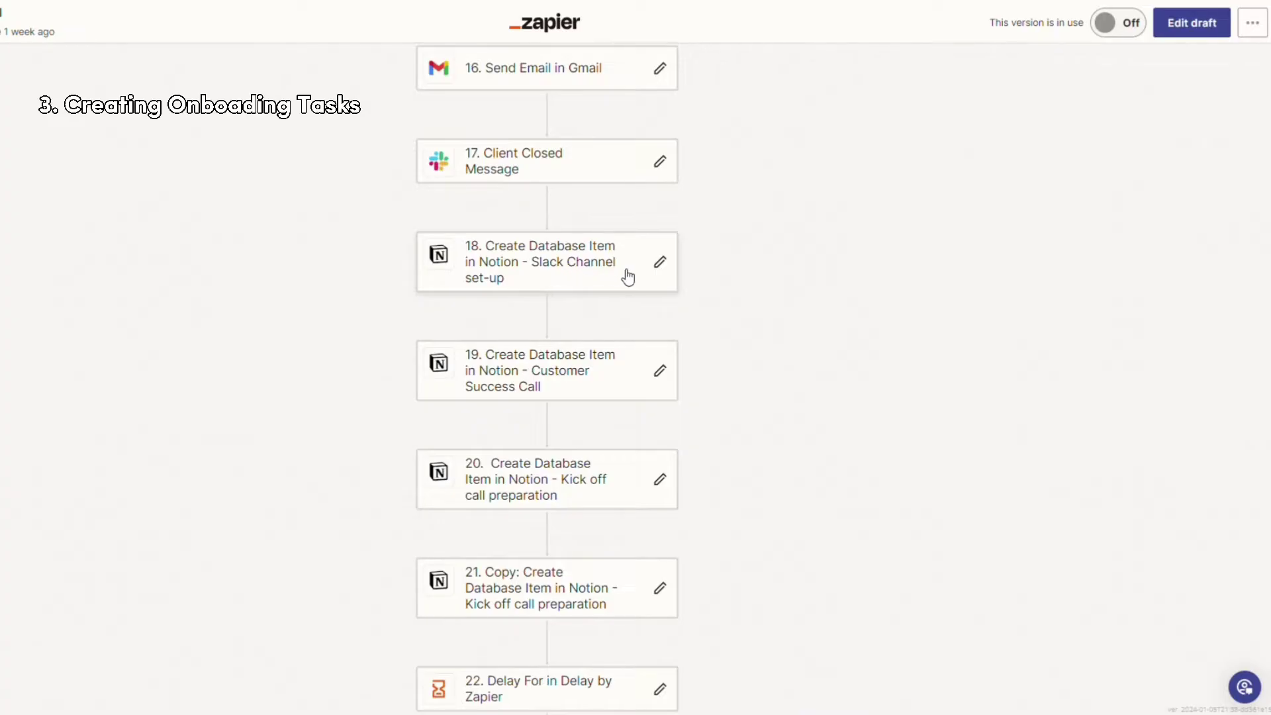
Review step 20's kick-off call preparation task, highlighting its Task Description and Onboarding task type
click(583, 478)
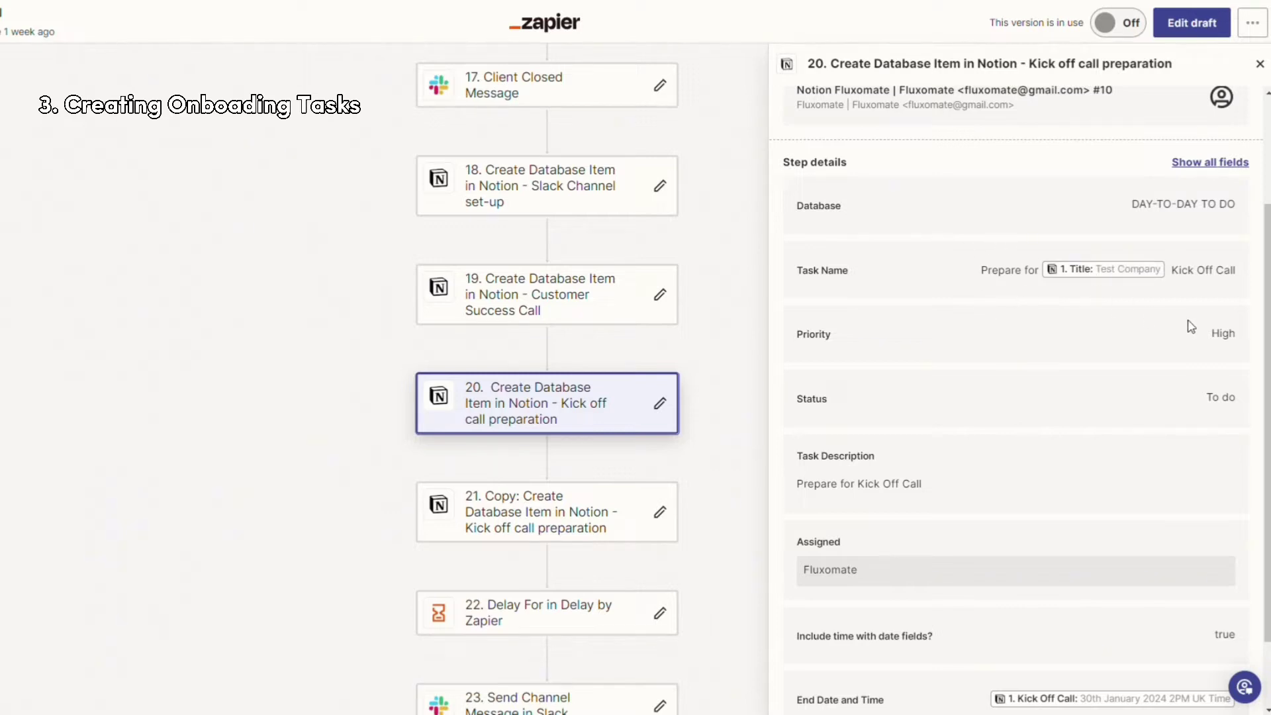
scroll(1185, 354, down, 1)
scroll(1179, 361, down, 1)
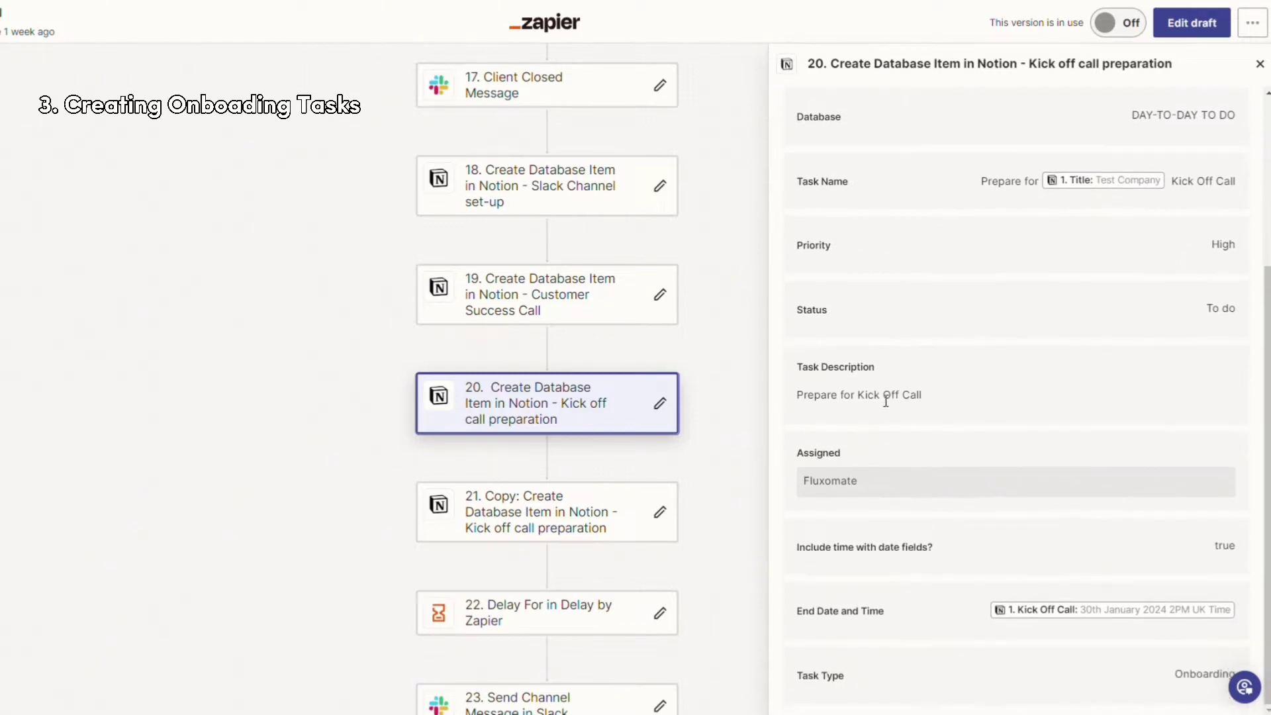
drag(814, 396, 922, 397)
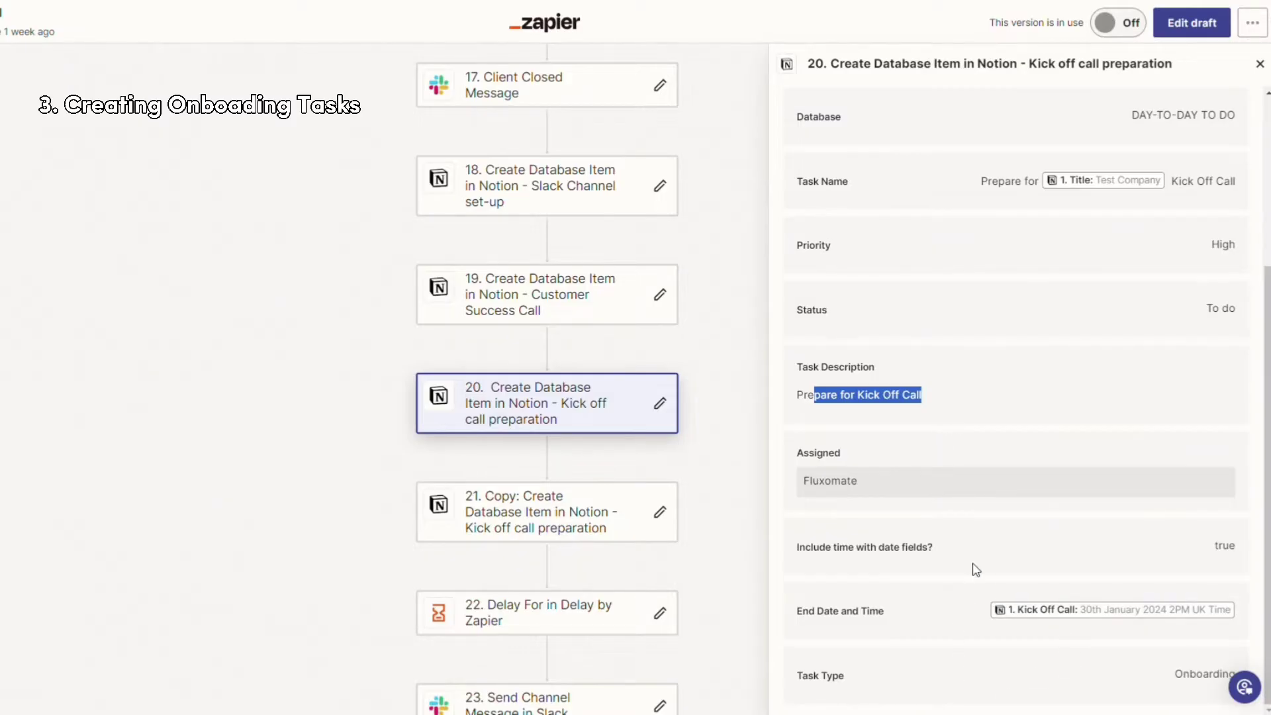
drag(1184, 679, 1123, 681)
drag(569, 358, 583, 304)
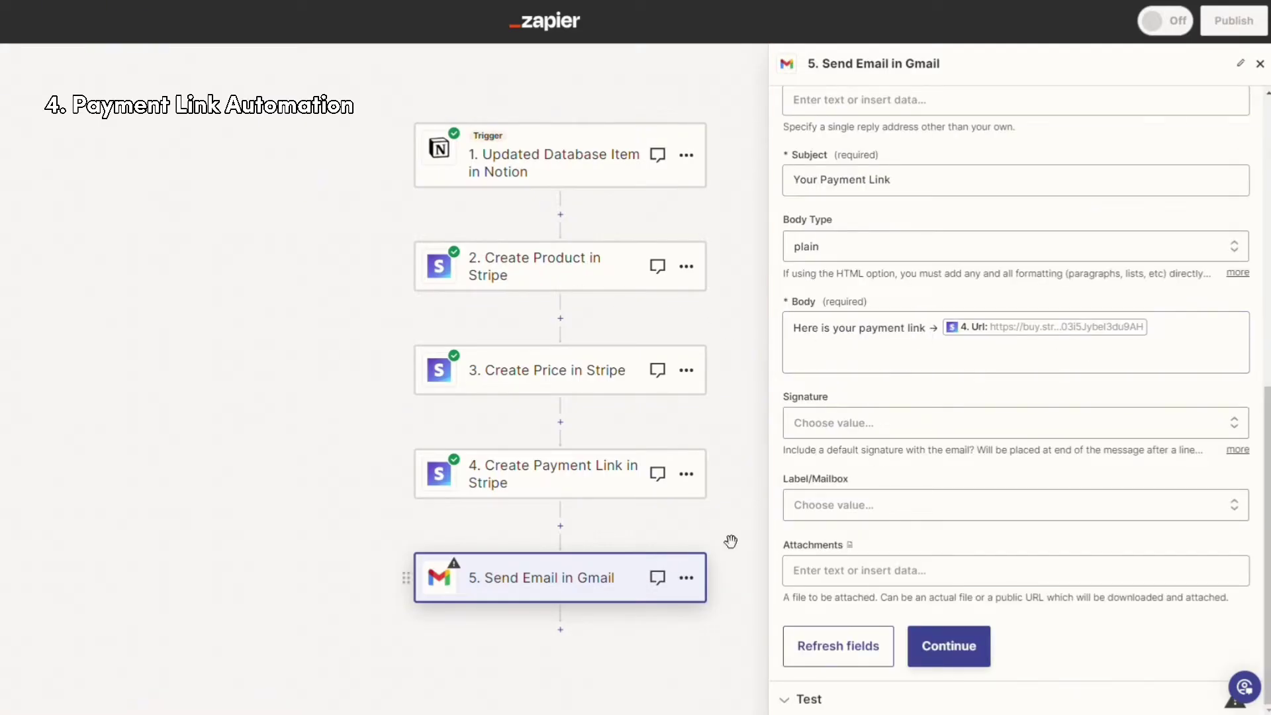
Bring up the Stripe checkout page tab's options menu, then dismiss it
scroll(840, 348, up, 1)
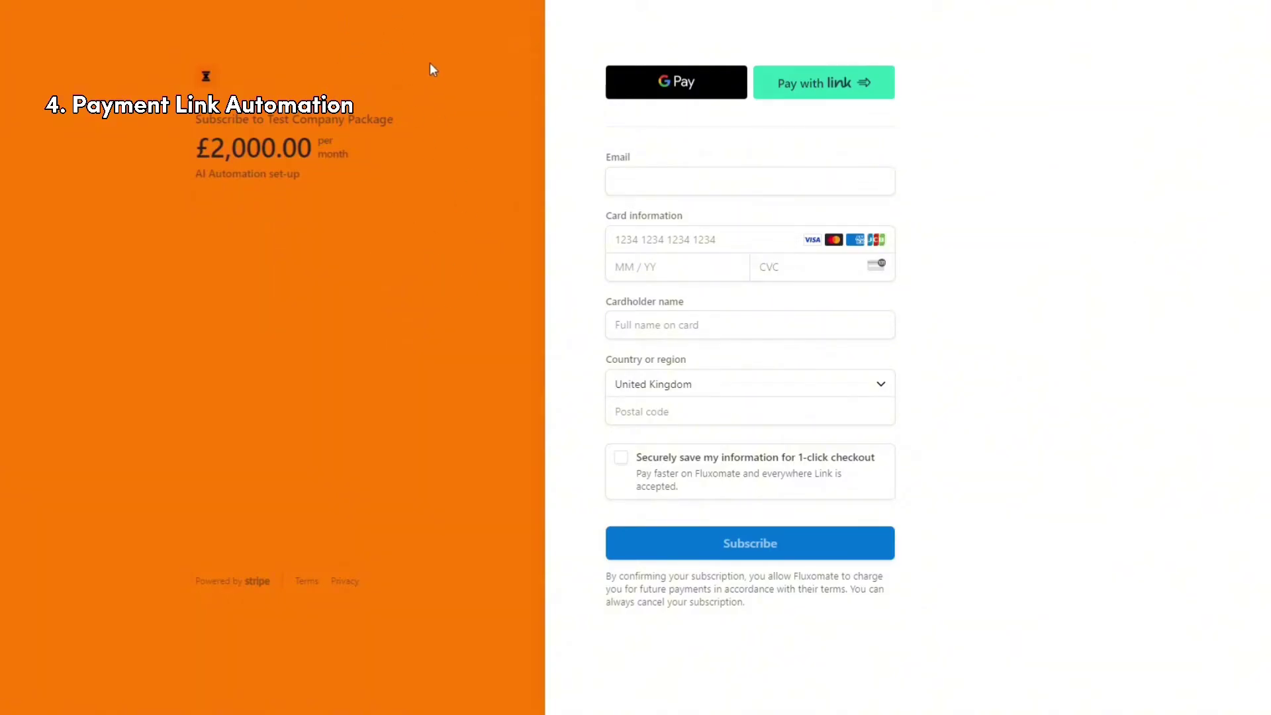
right_click(414, 2)
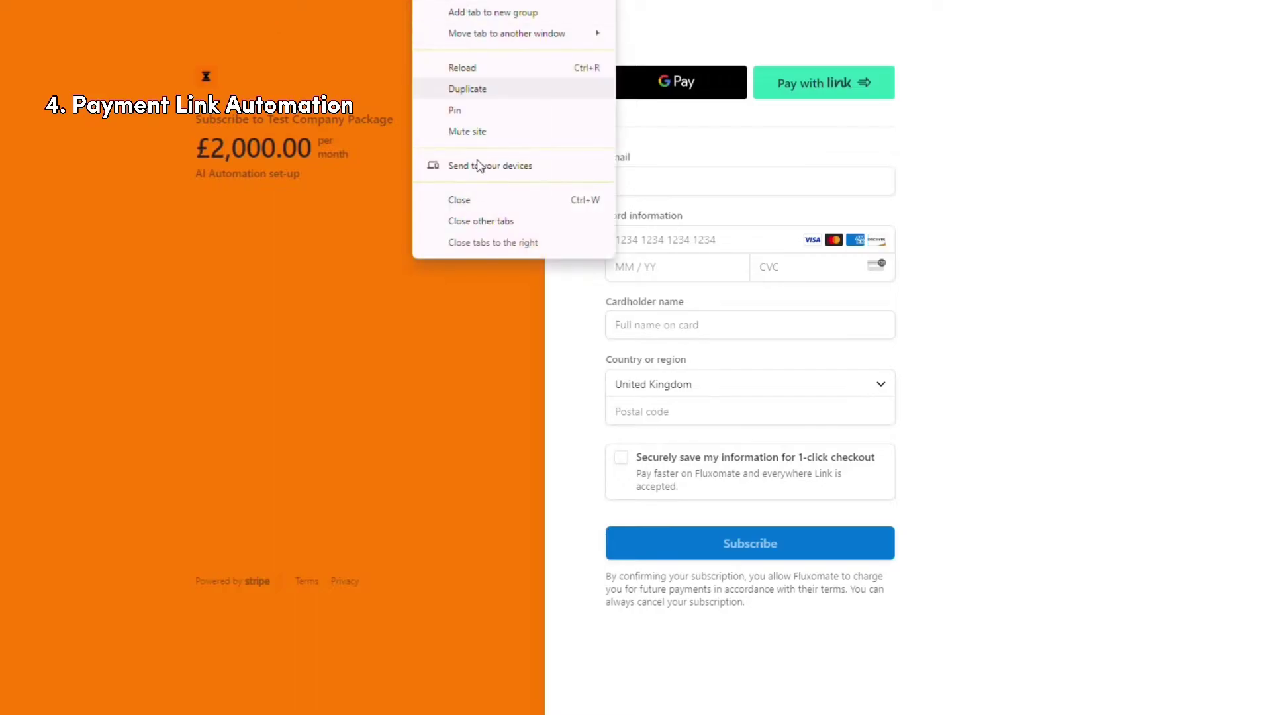
click(292, 249)
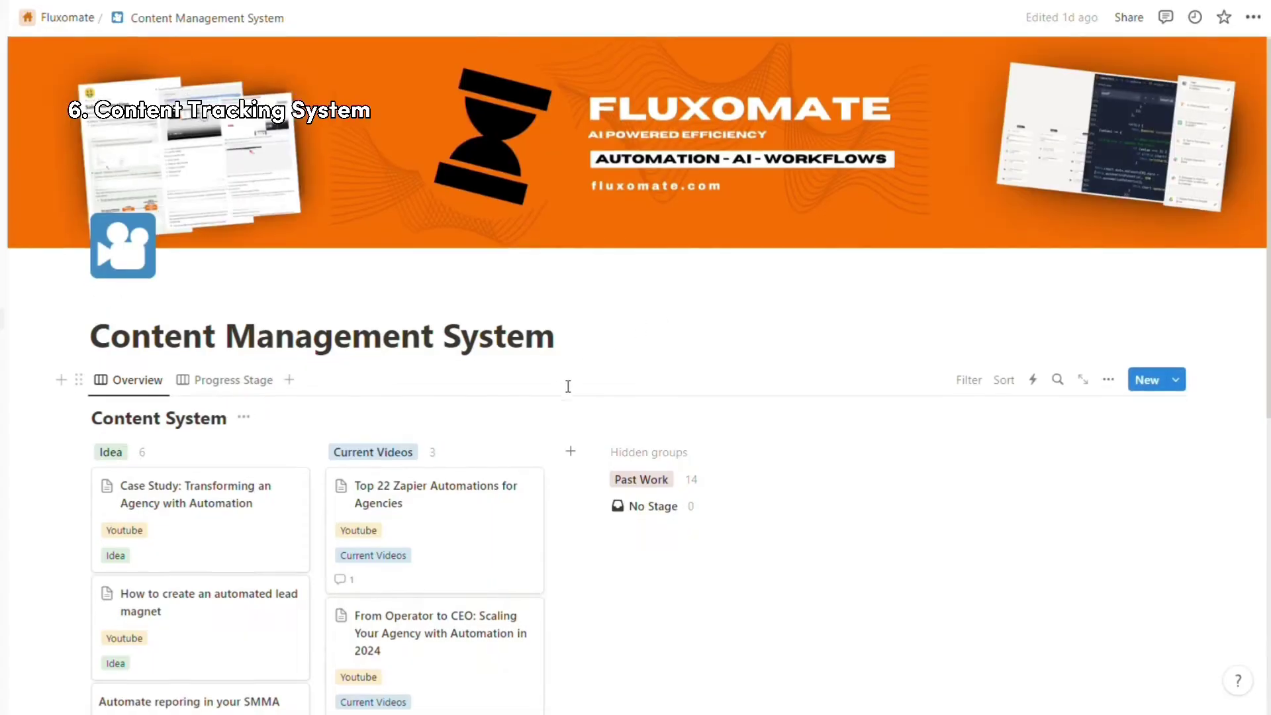
On the Overview board, drag 'Top 22 Zapier Automations for Agencies' from Current Videos toward Hidden groups
scroll(559, 431, down, 2)
scroll(519, 499, down, 1)
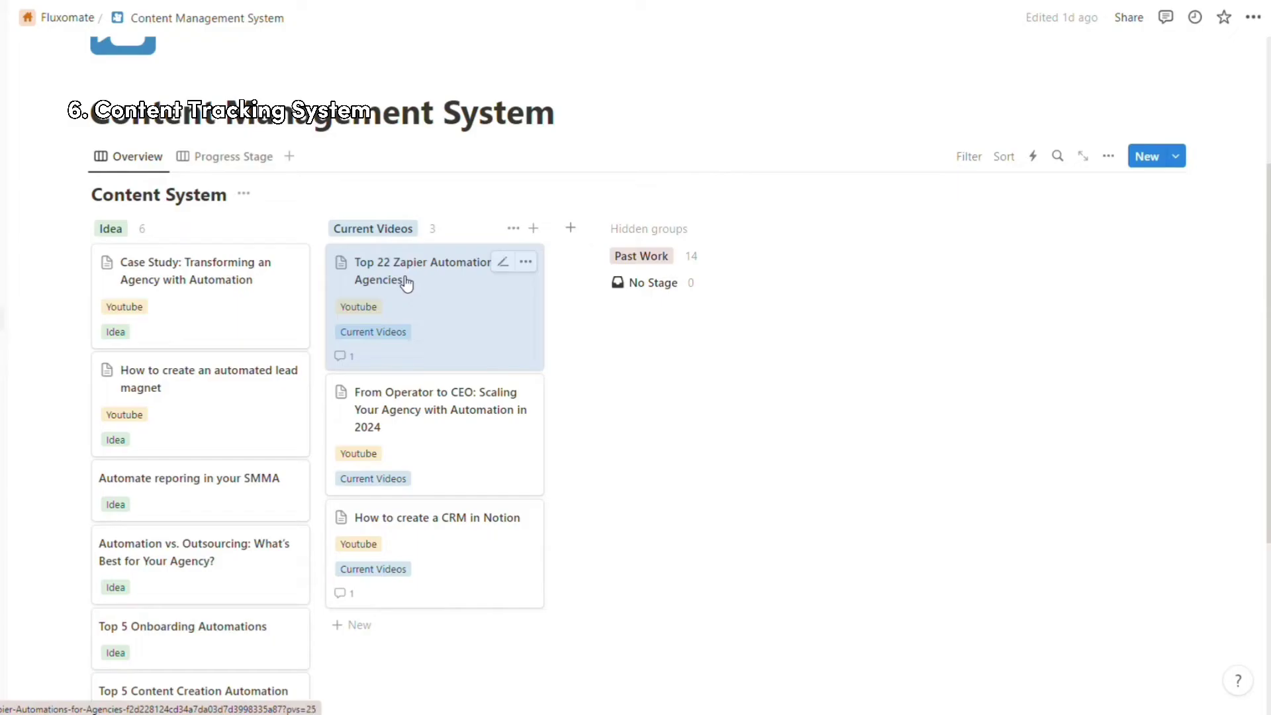
drag(405, 286, 662, 235)
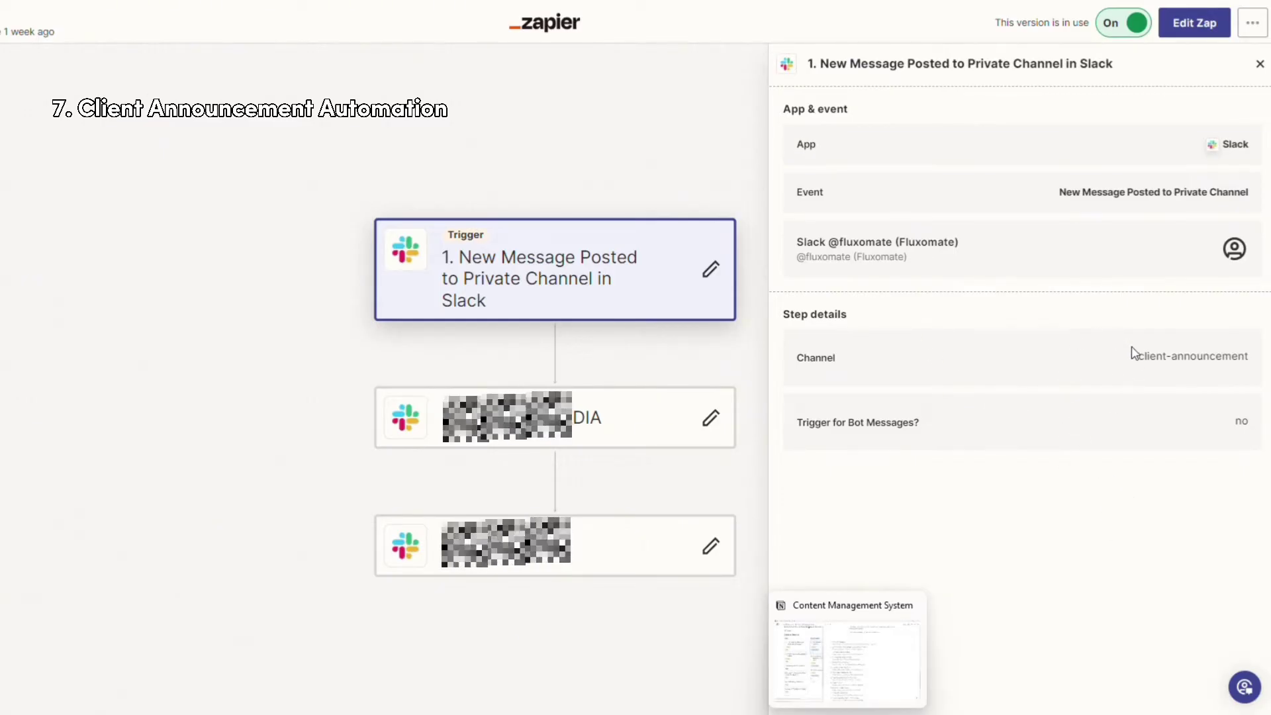
Highlight the Slack trigger's client-announcement channel value, then clear the selection
drag(1135, 355, 1257, 357)
click(1126, 524)
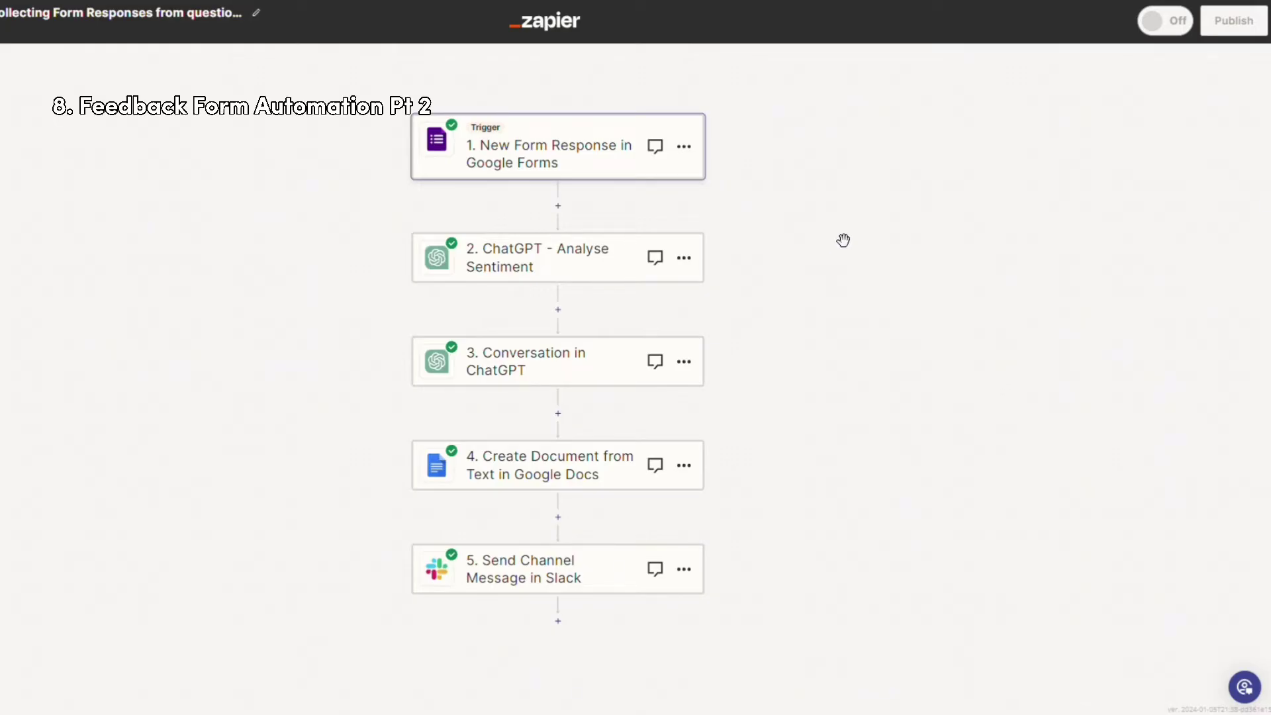
View the Google Forms trigger setup, then the ChatGPT Analyse Sentiment step's settings
click(581, 148)
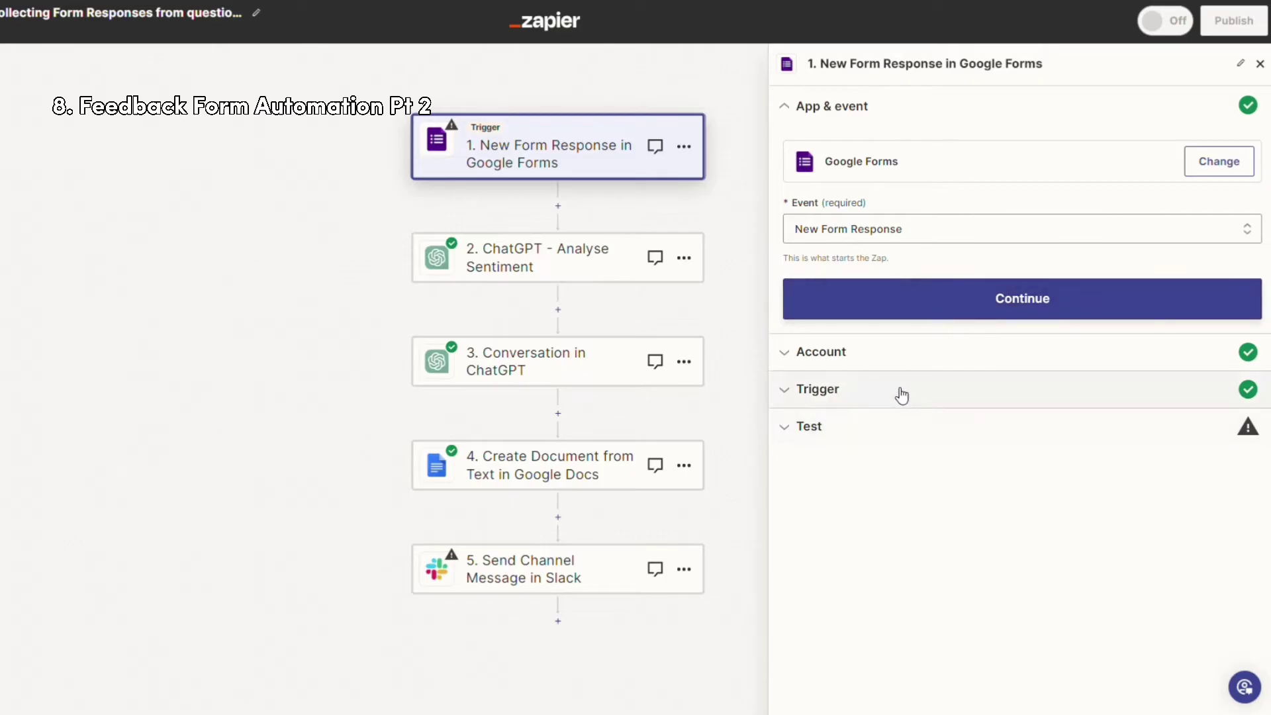
click(523, 268)
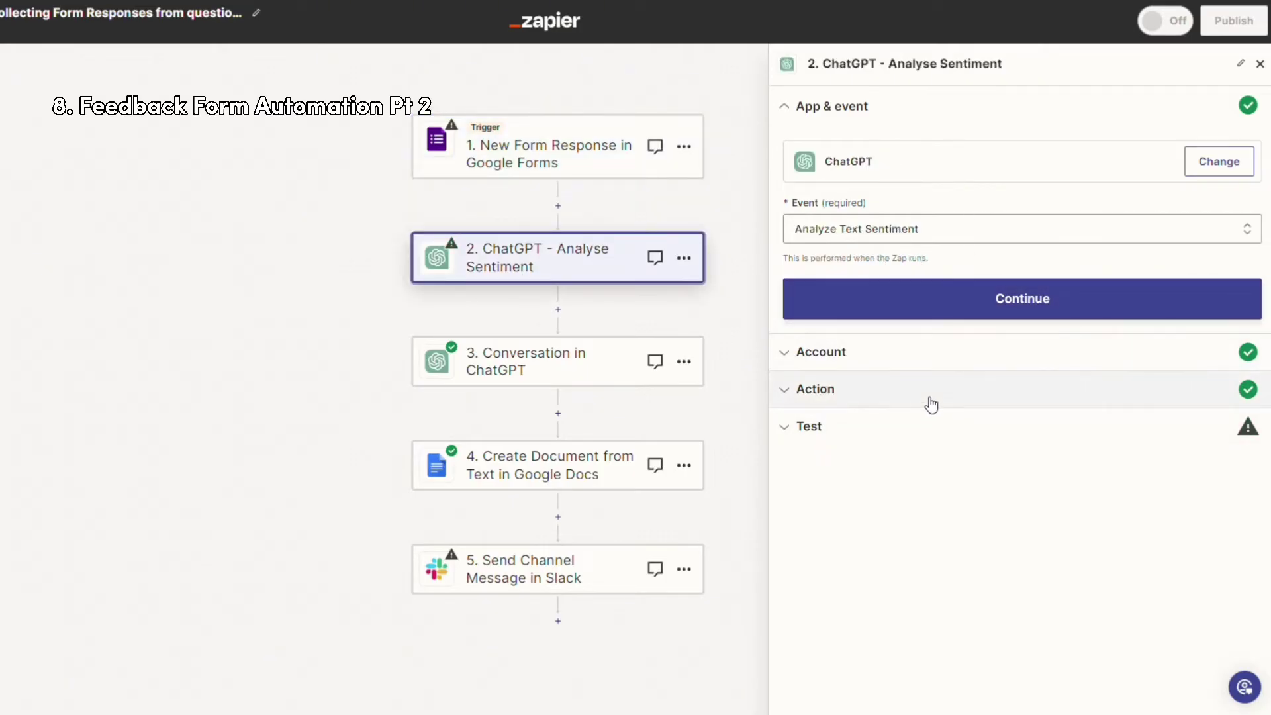
Open the ChatGPT conversation step and select the prompt's instructions for summarising form responses
click(599, 358)
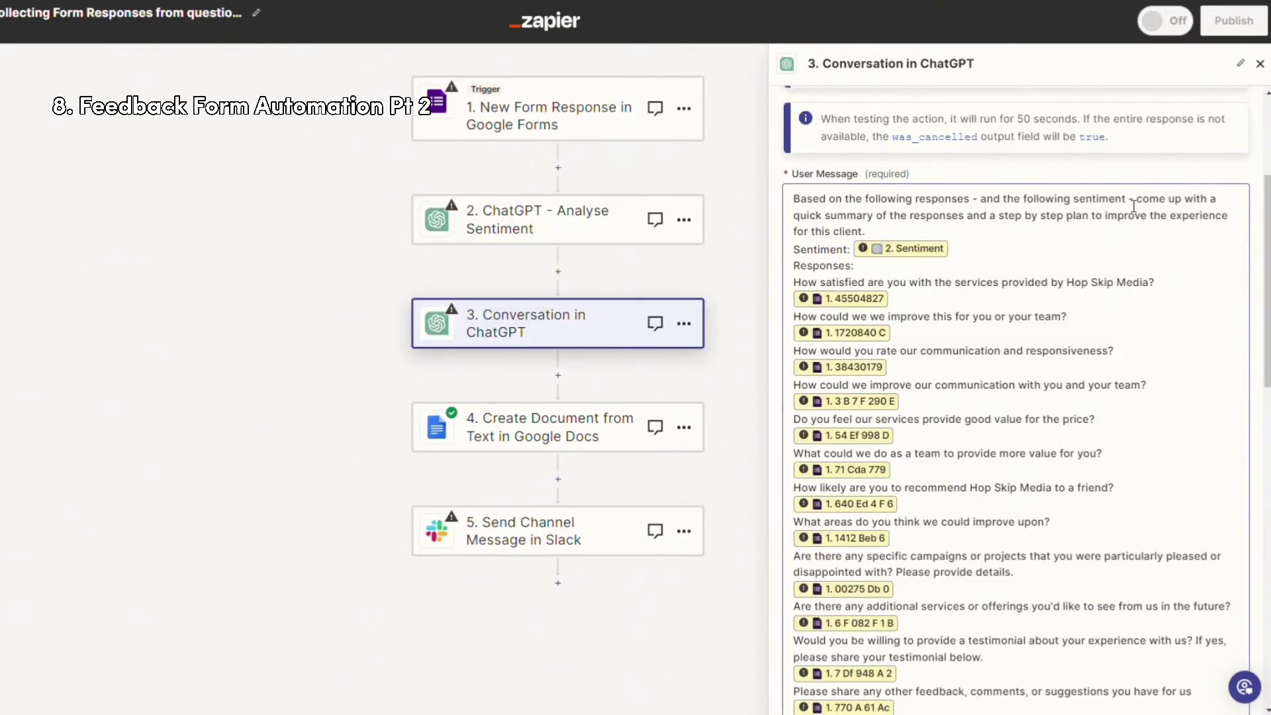
click(1133, 205)
scroll(1129, 225, up, 10)
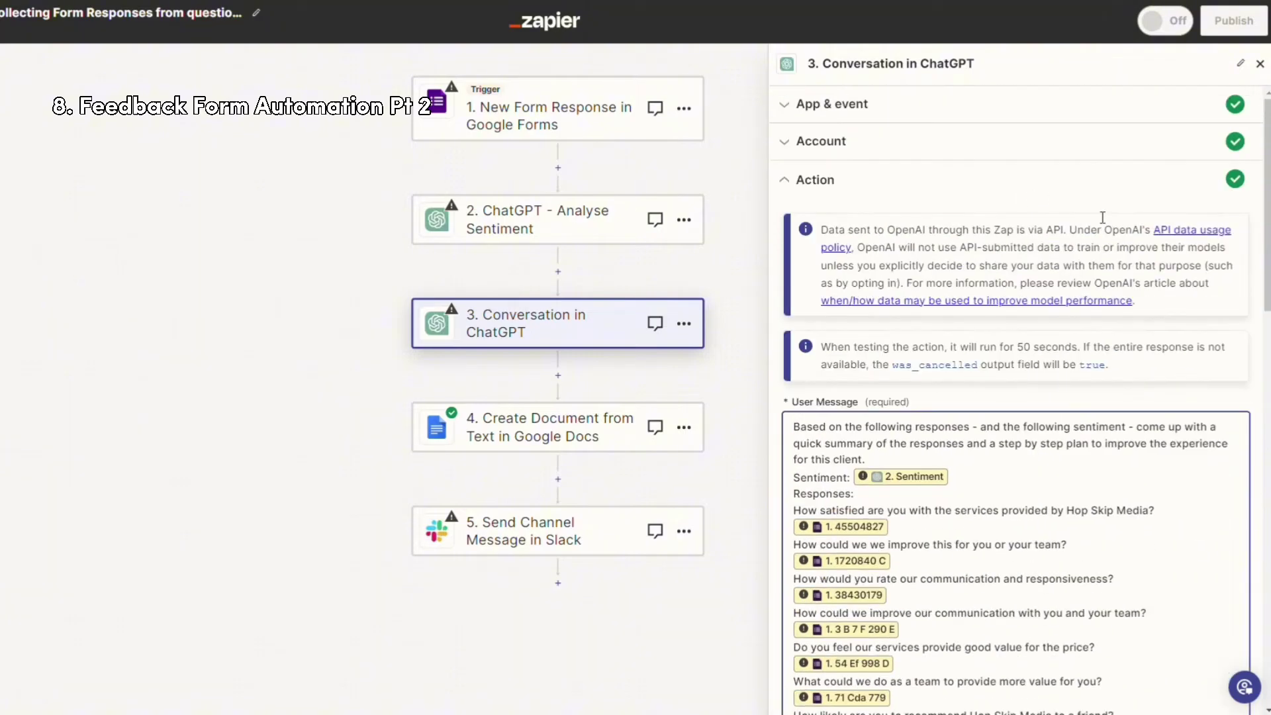
drag(1133, 425, 1027, 461)
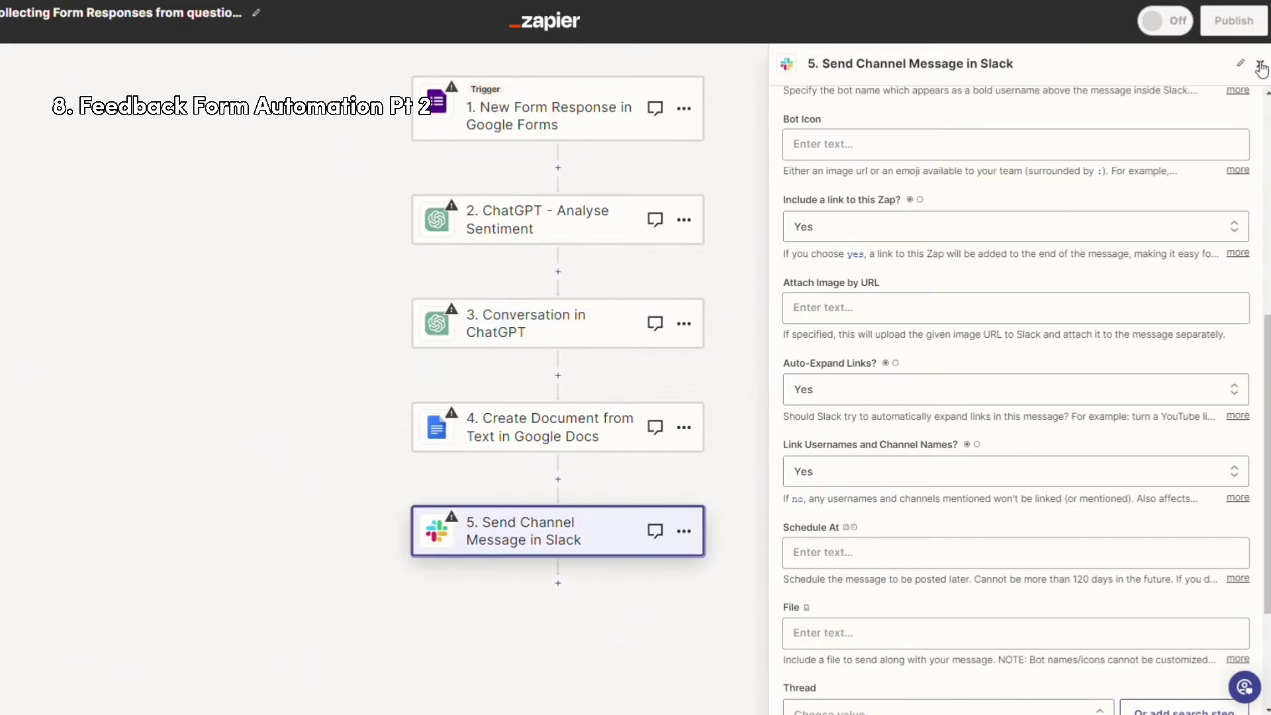
Close the Slack step's settings to reveal the Paths zap with ChatGPT feeding Path A and Path B
click(1260, 62)
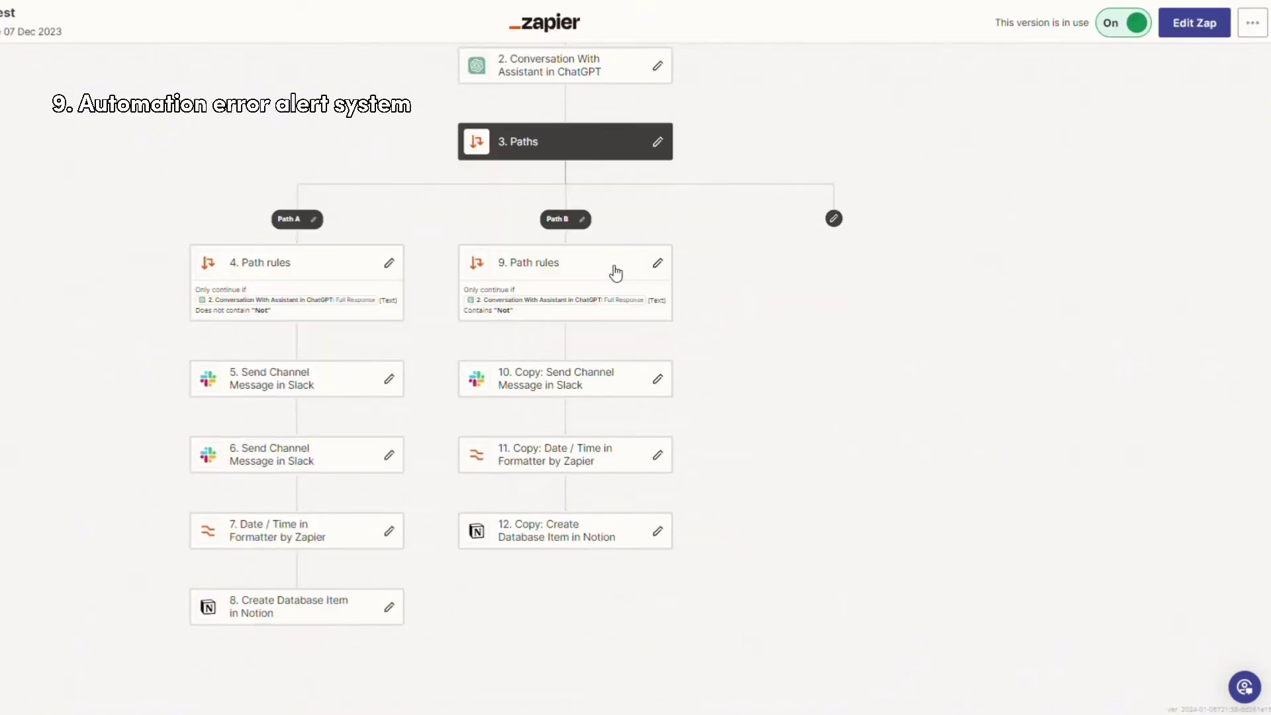
Scroll up the branching zap to bring the Conversation With Assistant in ChatGPT step into view
scroll(614, 271, up, 3)
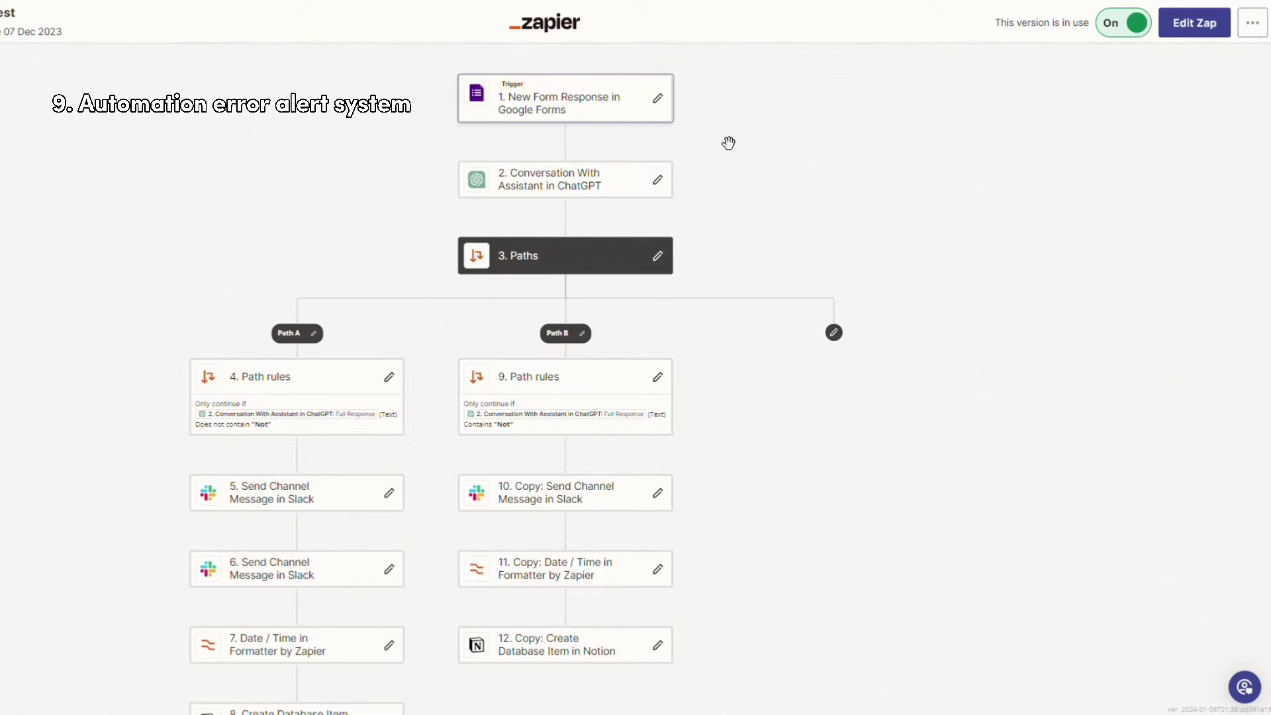
Review the ChatGPT assistant step's details, scrolling through its settings
click(584, 176)
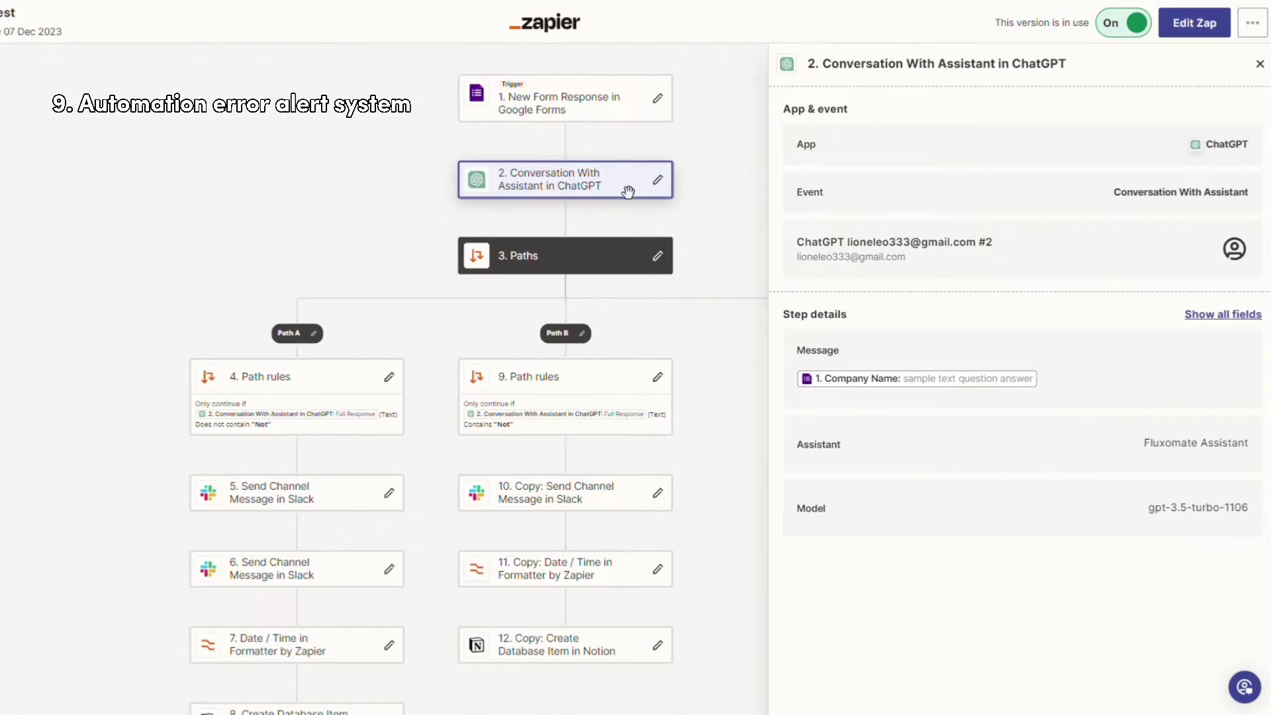
scroll(599, 250, down, 1)
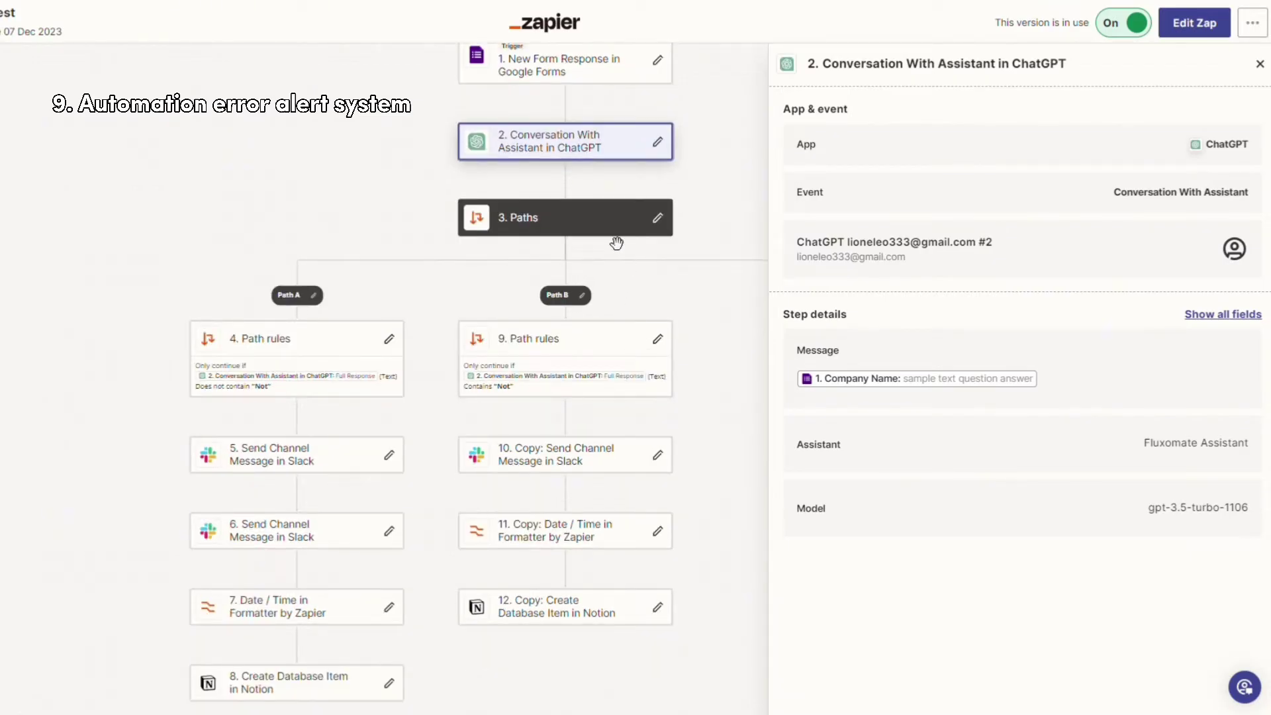
scroll(614, 248, down, 1)
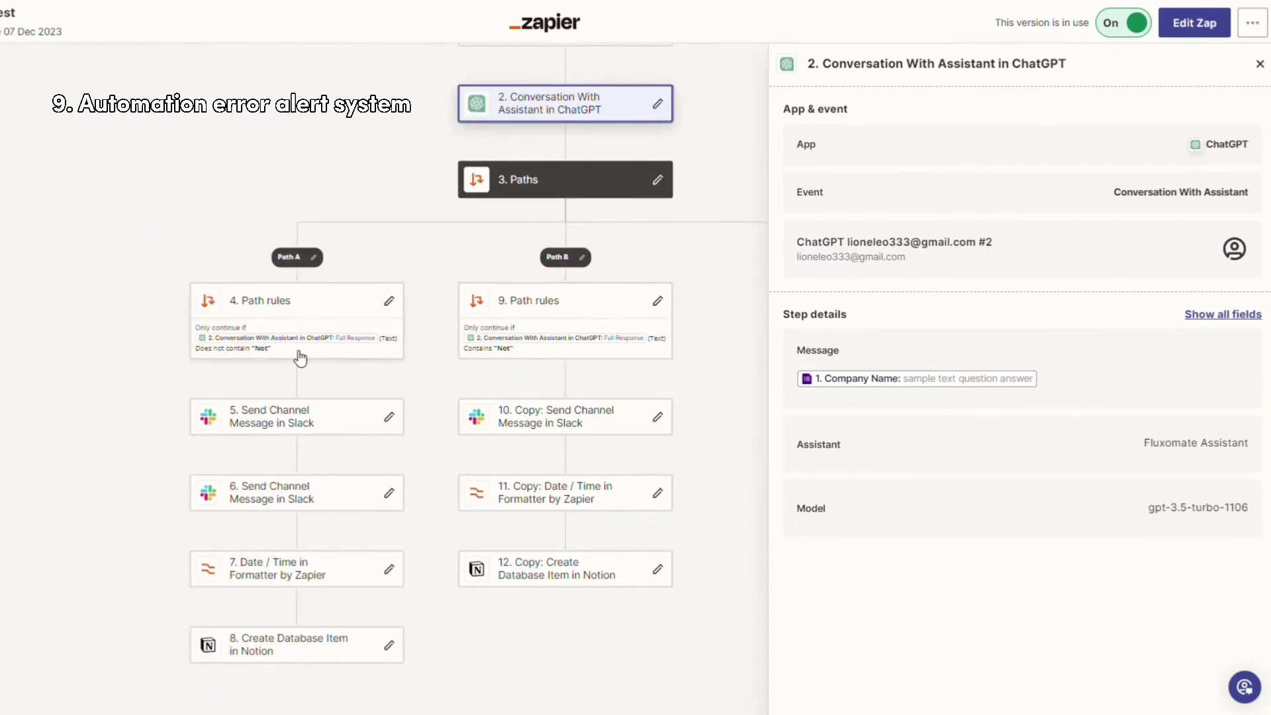
drag(306, 340, 406, 312)
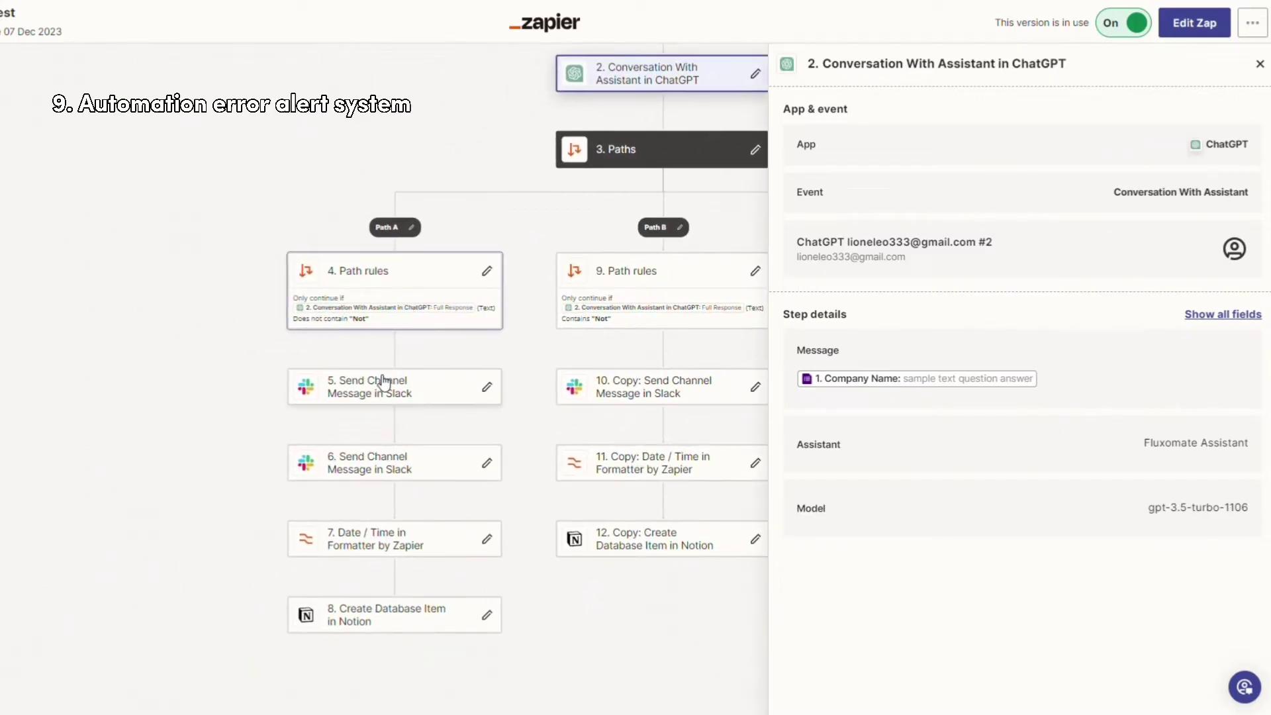
scroll(428, 397, down, 1)
Inspect the second Slack alert step and the Date / Time formatter step, then close the panel
click(397, 424)
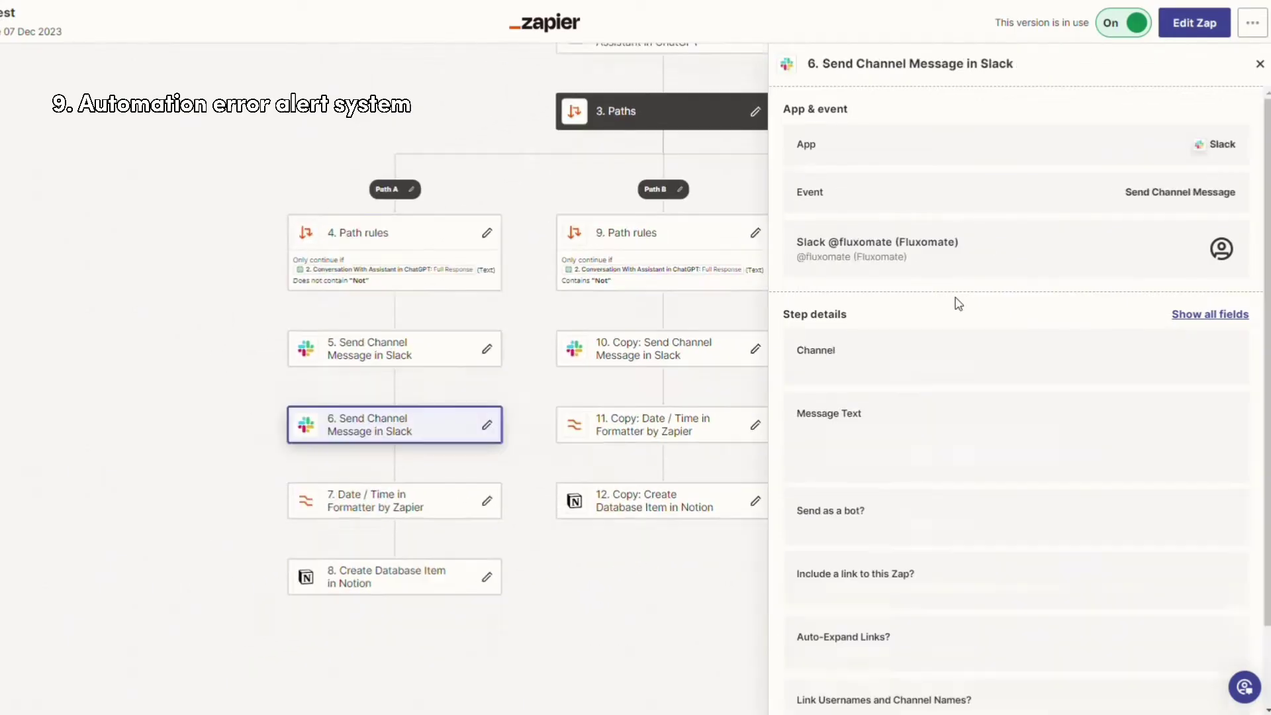
scroll(867, 355, down, 1)
mouse_move(836, 368)
mouse_down()
mouse_move(979, 368)
mouse_move(836, 368)
mouse_up()
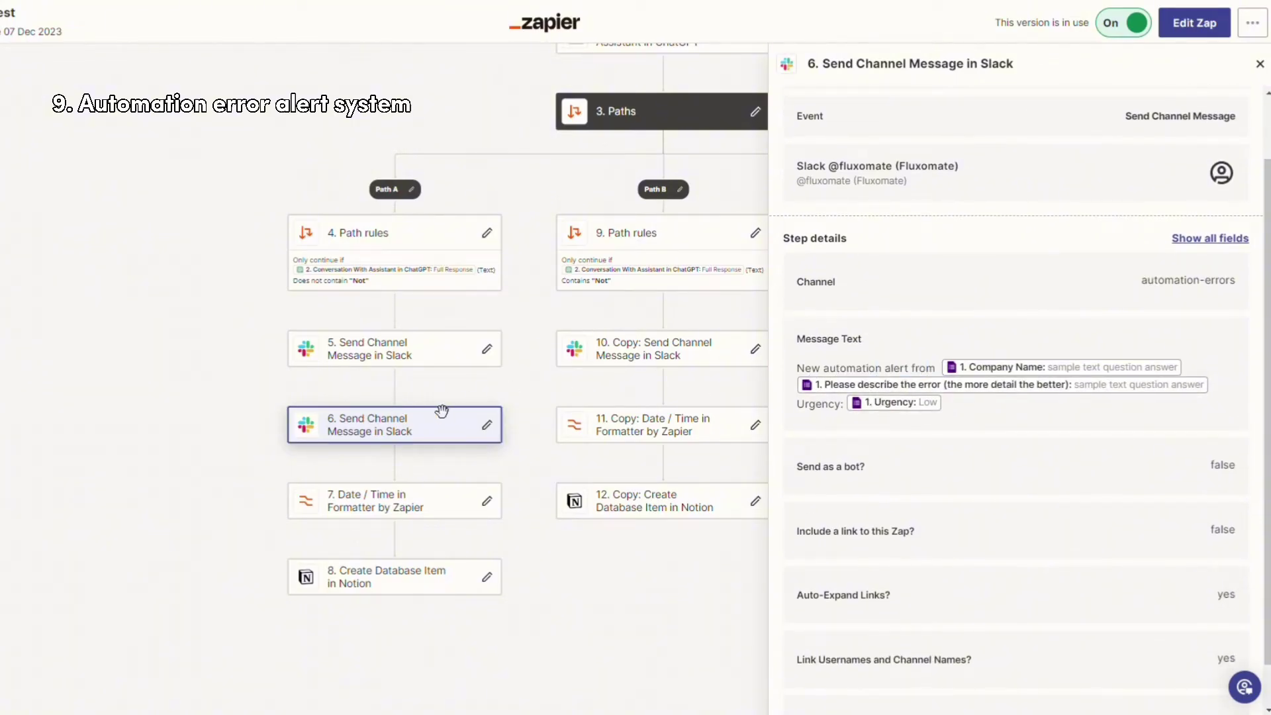
click(443, 514)
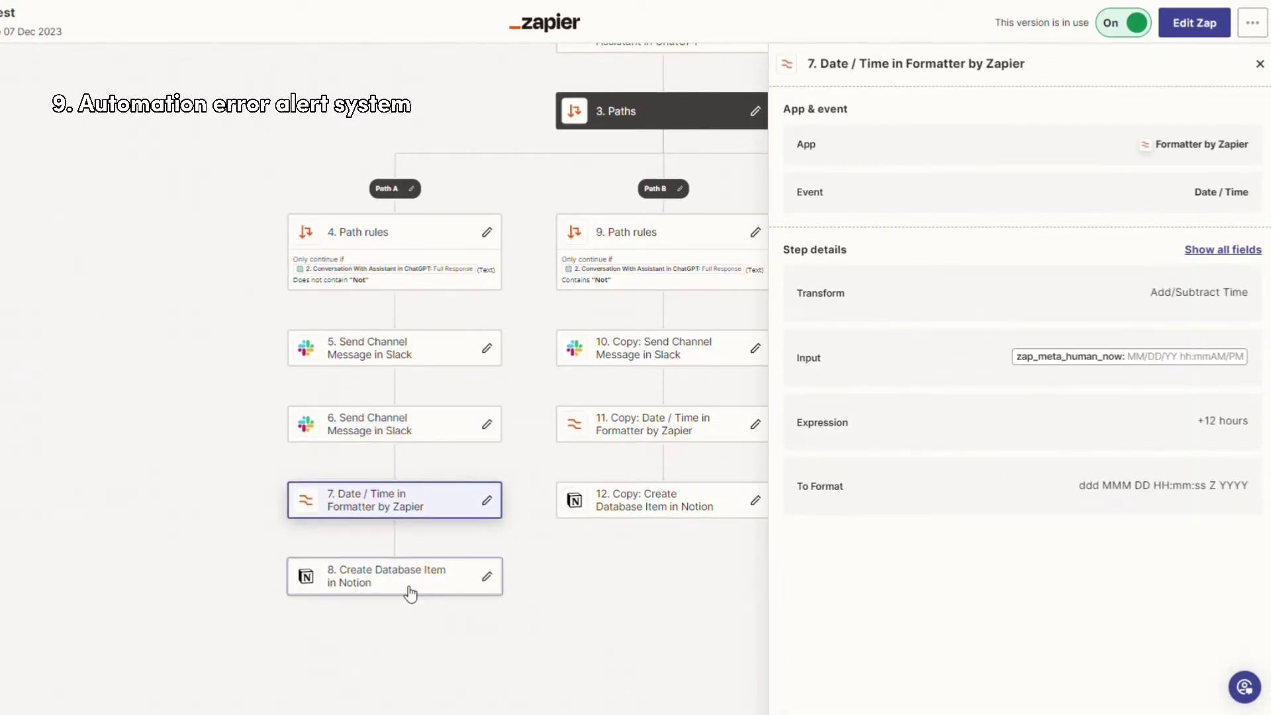
click(461, 554)
Pan the canvas back so the whole flow from the trigger step is visible
drag(959, 280, 913, 396)
drag(802, 338, 820, 373)
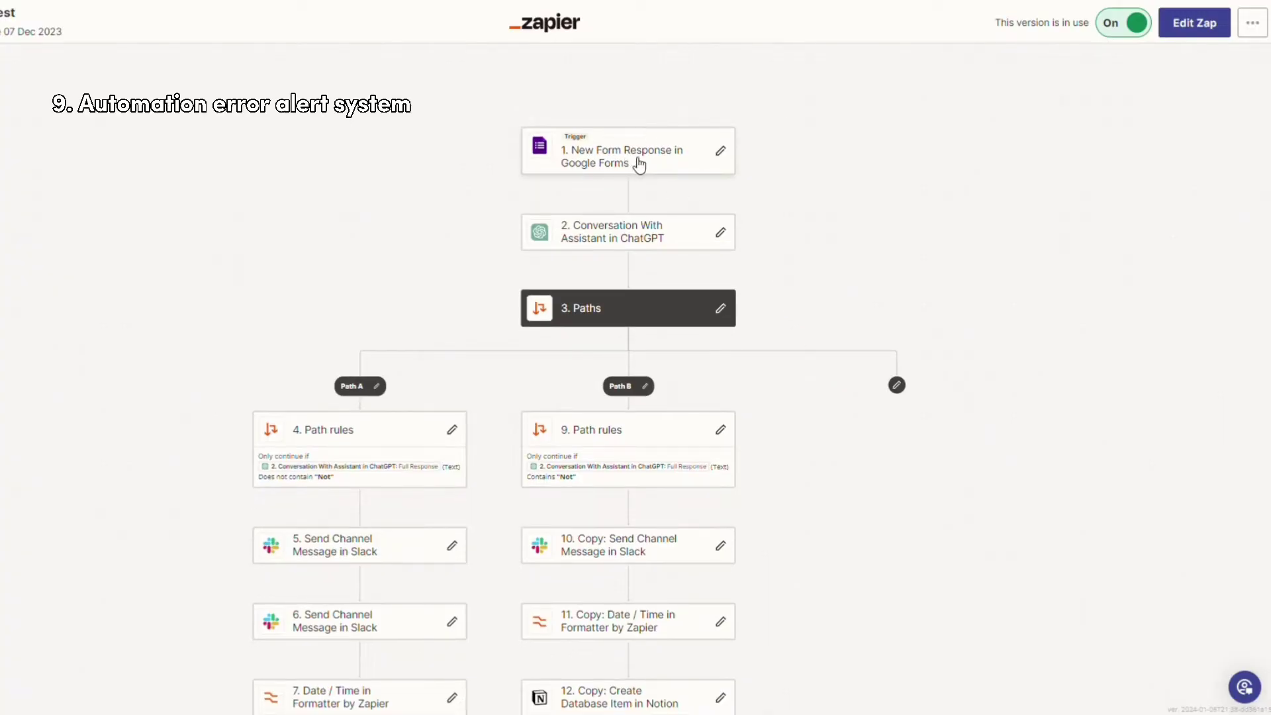
scroll(468, 503, down, 2)
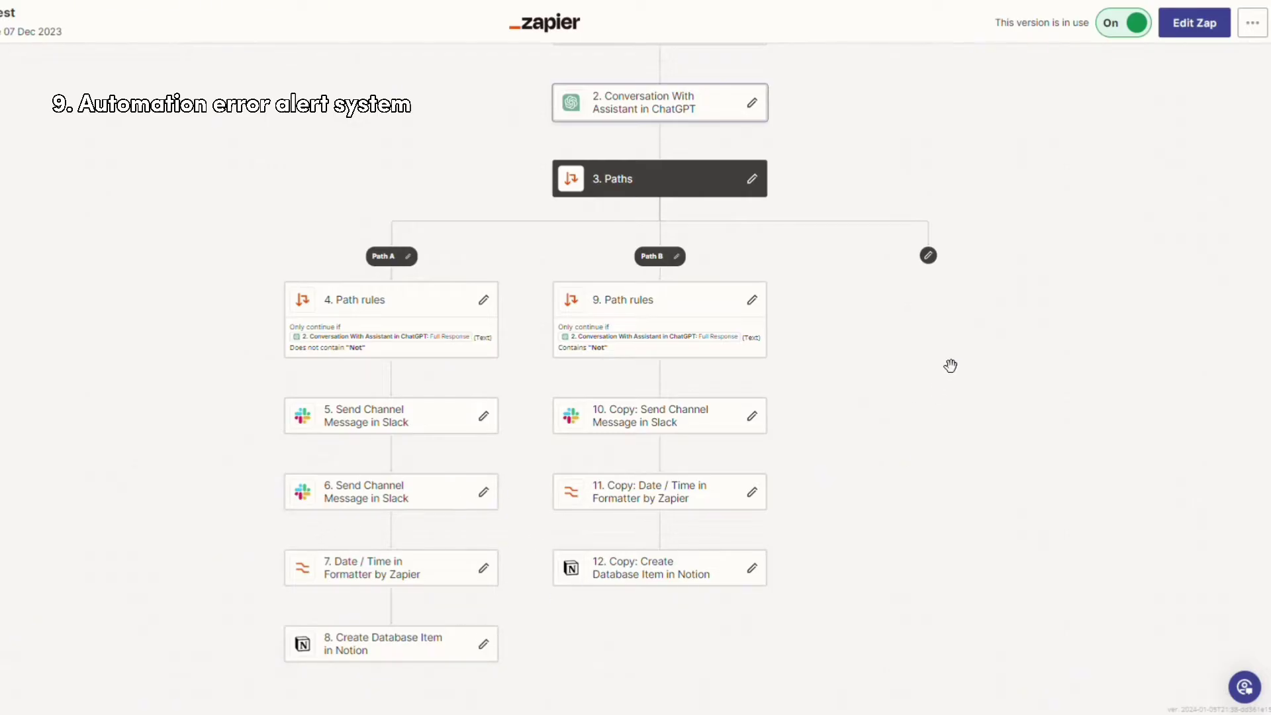
drag(951, 363, 927, 445)
scroll(888, 437, up, 1)
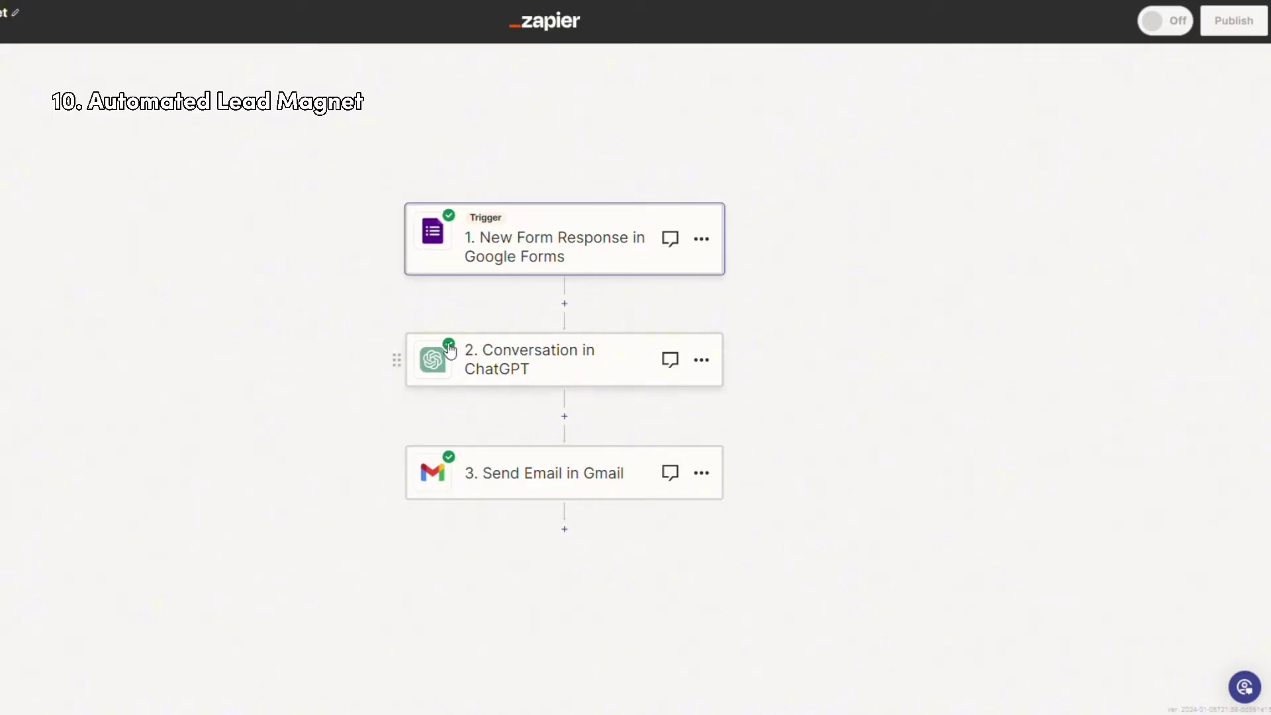
Show the ChatGPT step's account and action settings, highlighting 'step by step marketing plan' in the prompt
click(599, 374)
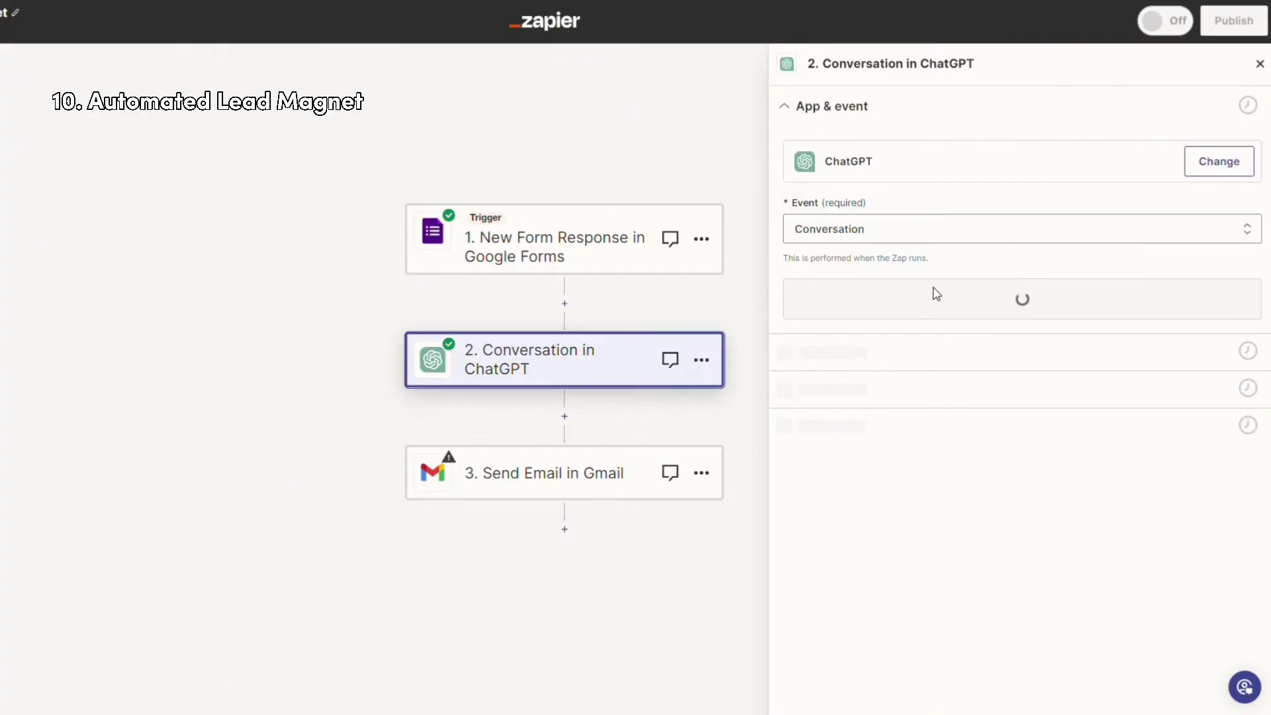
click(891, 354)
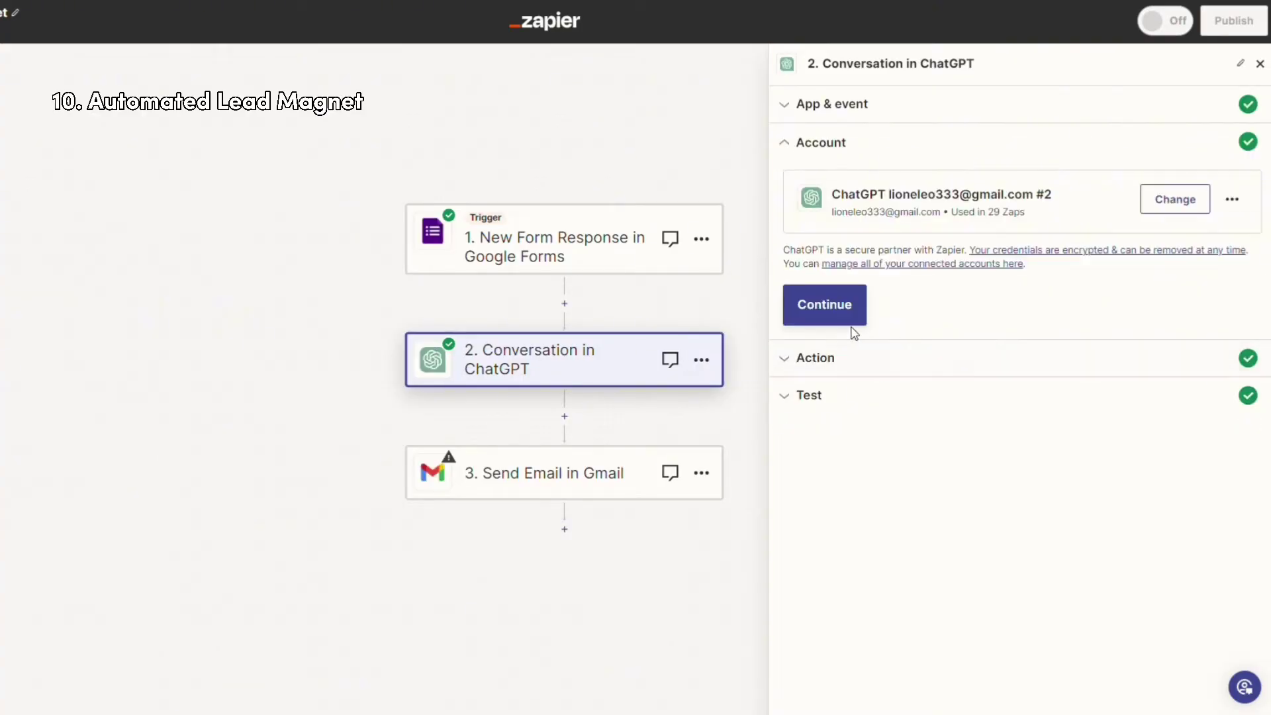
click(849, 365)
scroll(884, 305, down, 5)
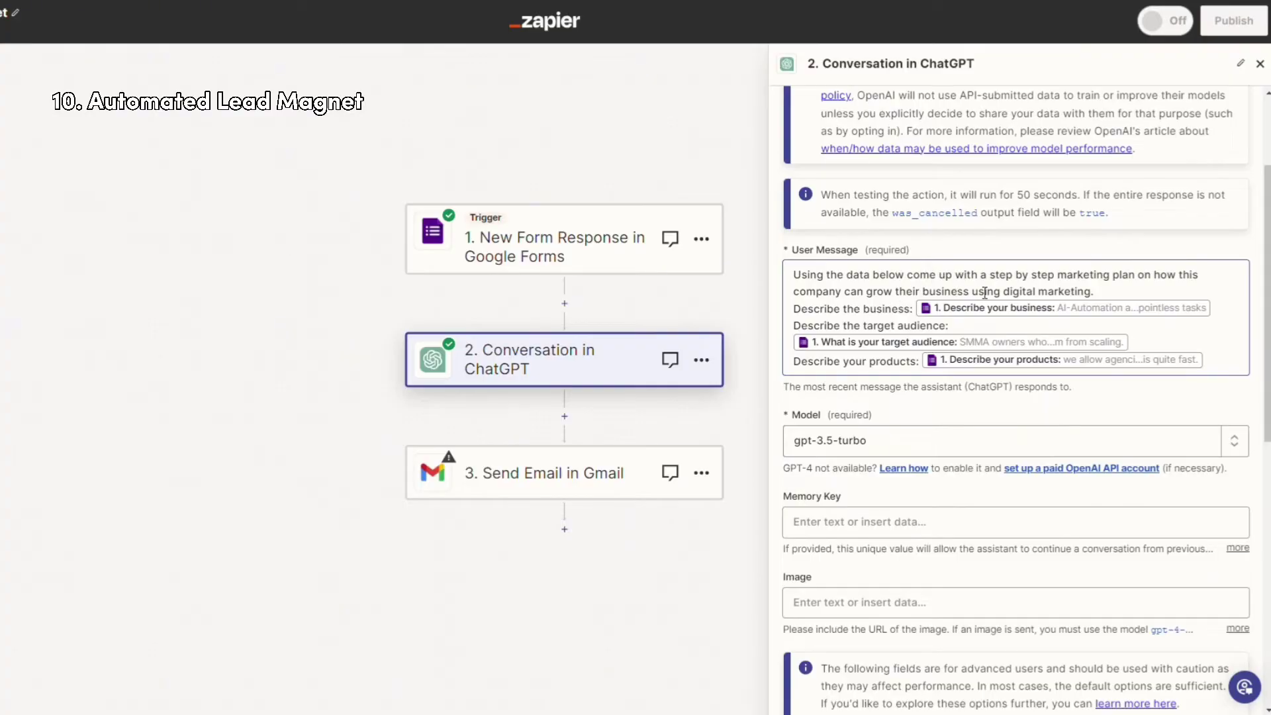
drag(991, 274, 1135, 274)
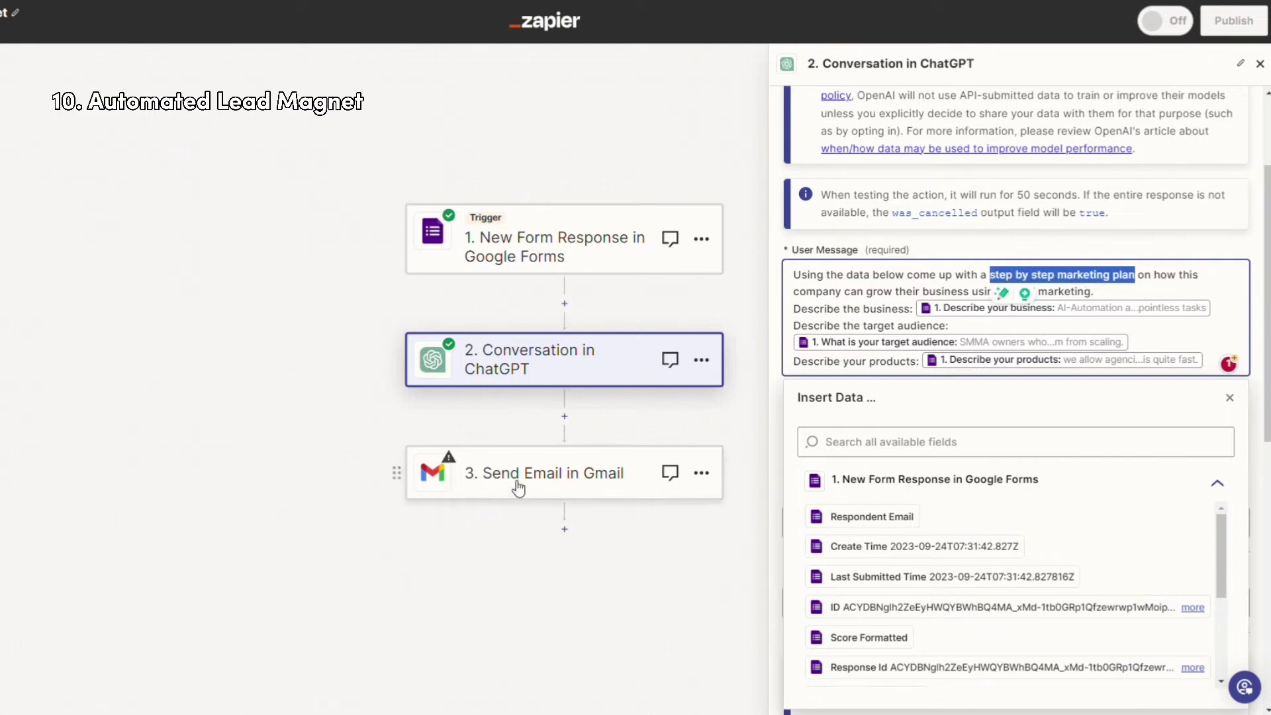
Scroll through the Gmail step's test email, then close its settings
click(624, 480)
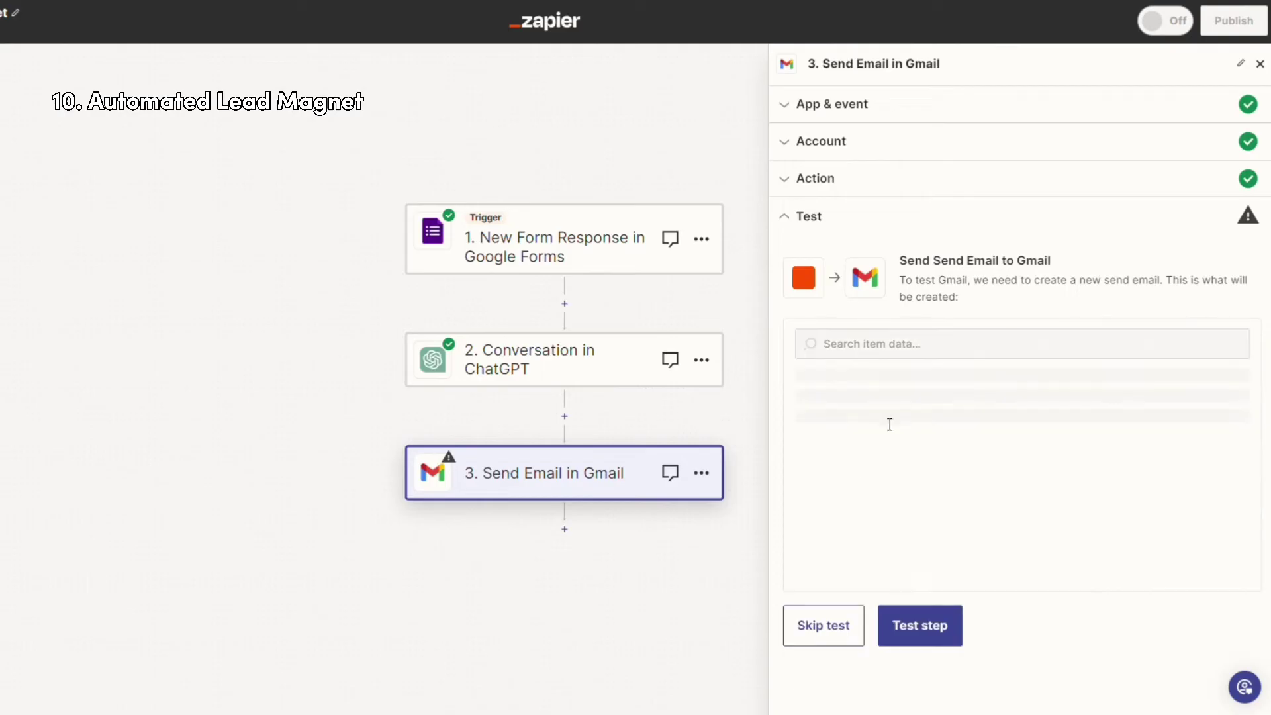
scroll(884, 430, down, 10)
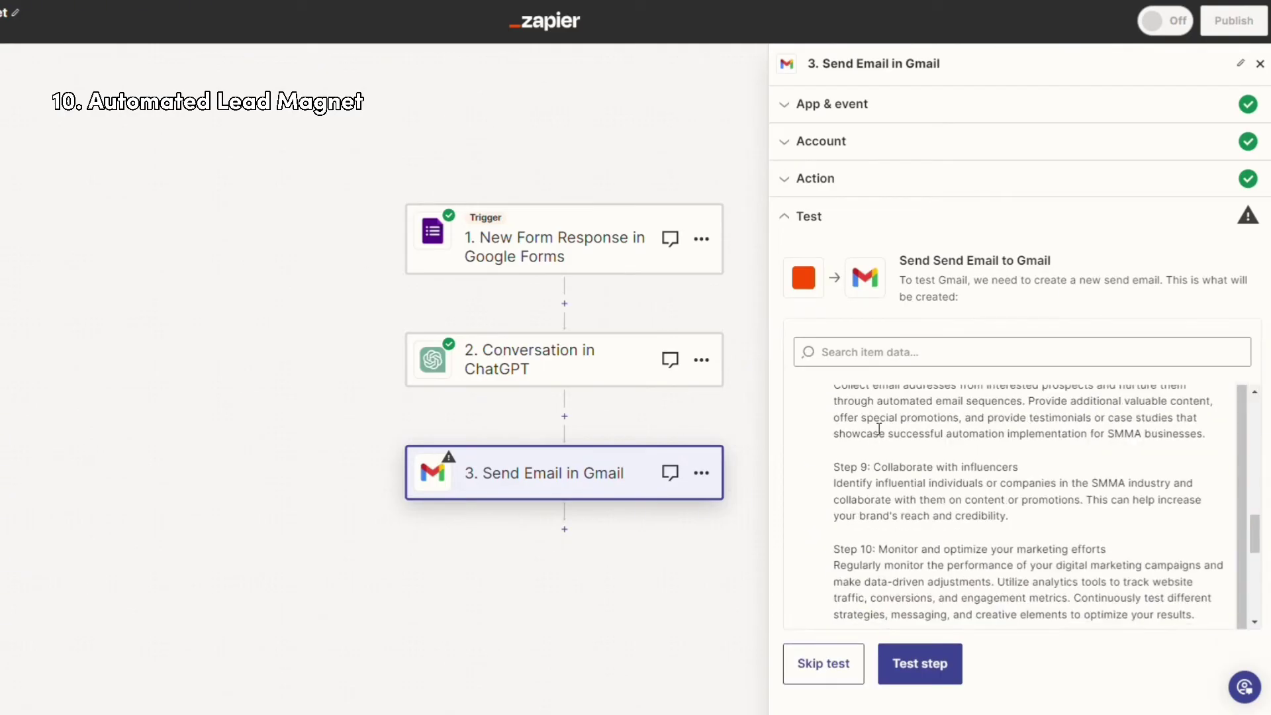
scroll(878, 429, down, 3)
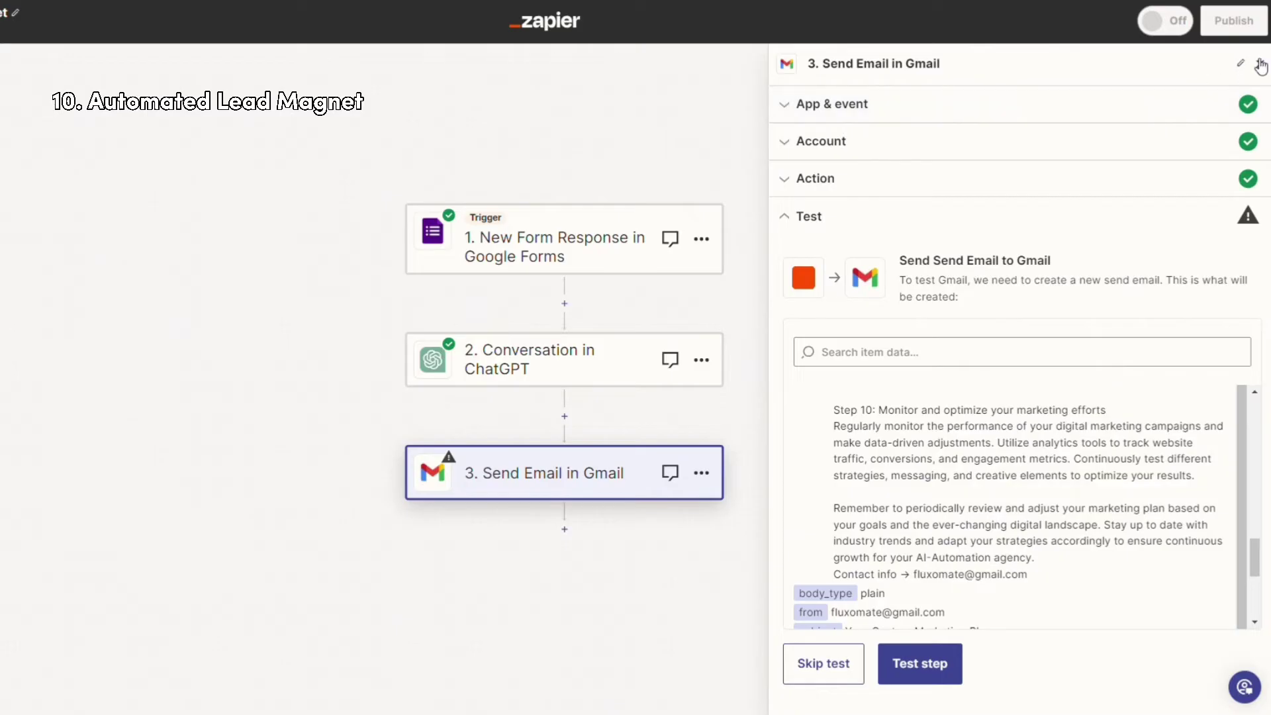
click(1260, 66)
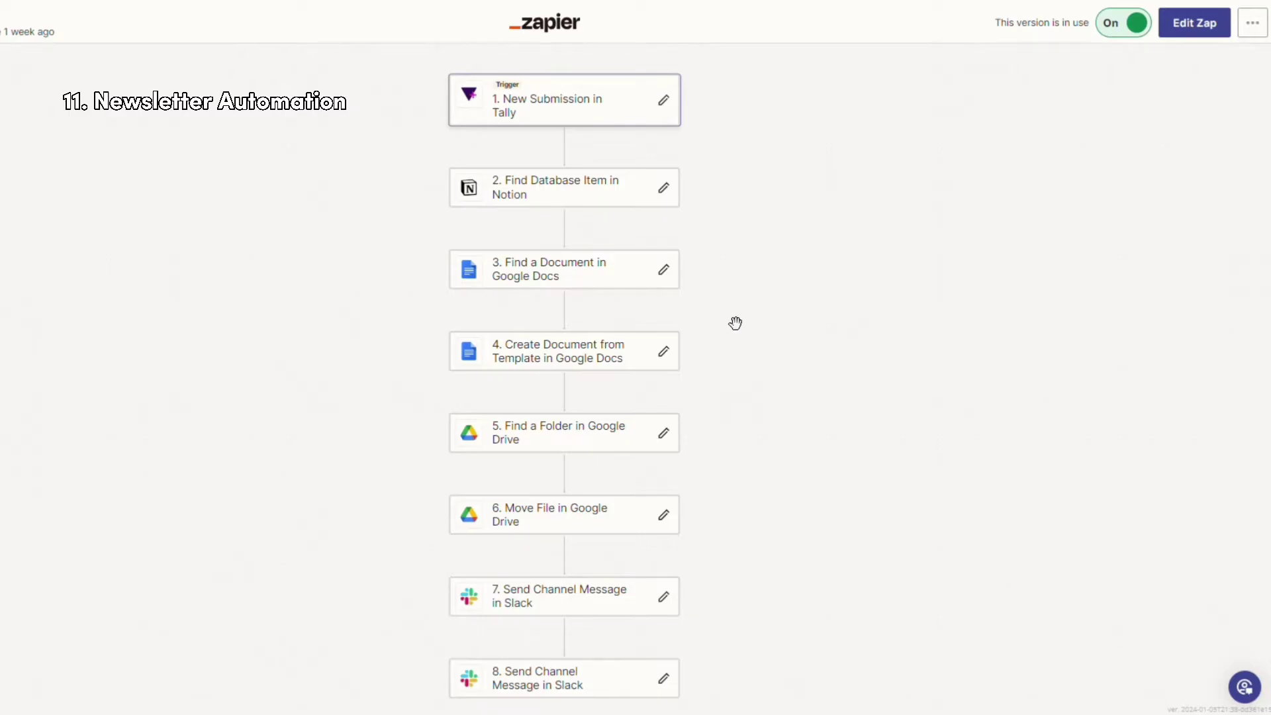
Pan and scroll the Tally onboarding zap to bring steps 4 to 8 into view
drag(734, 324, 750, 405)
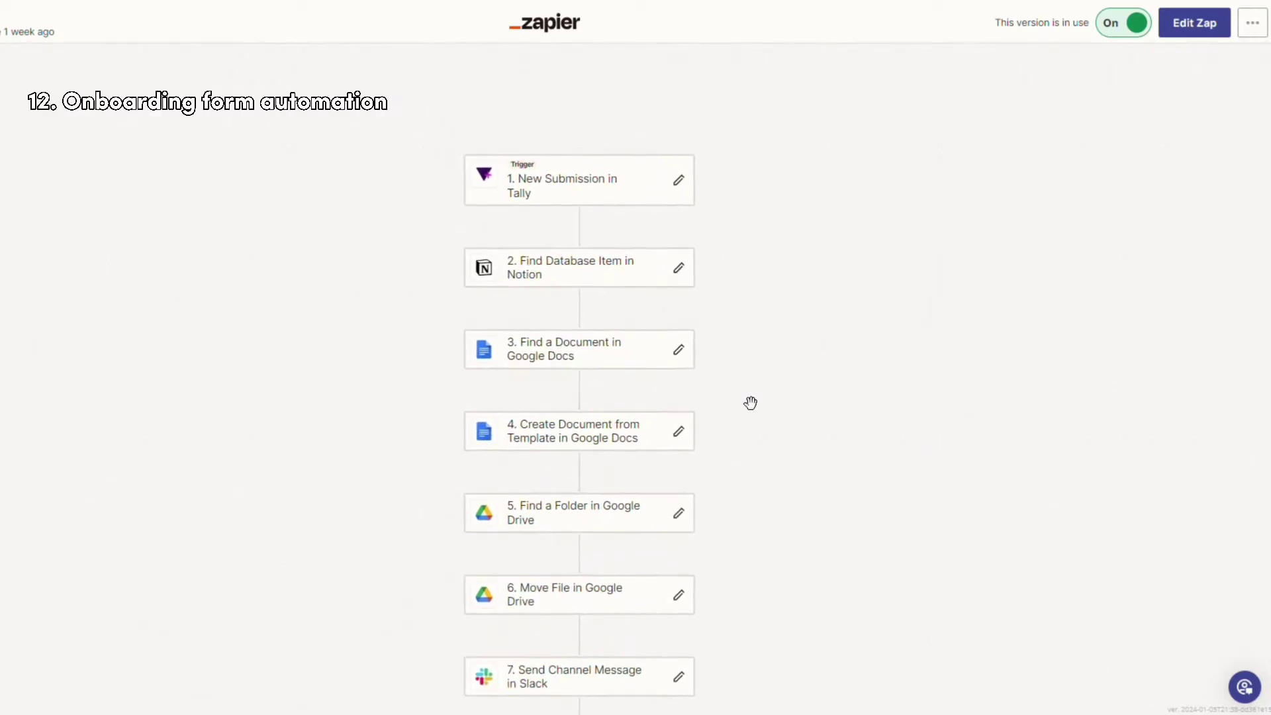
mouse_move(750, 403)
mouse_down()
mouse_move(743, 361)
mouse_move(765, 338)
mouse_move(748, 335)
mouse_move(765, 438)
mouse_move(766, 389)
mouse_up()
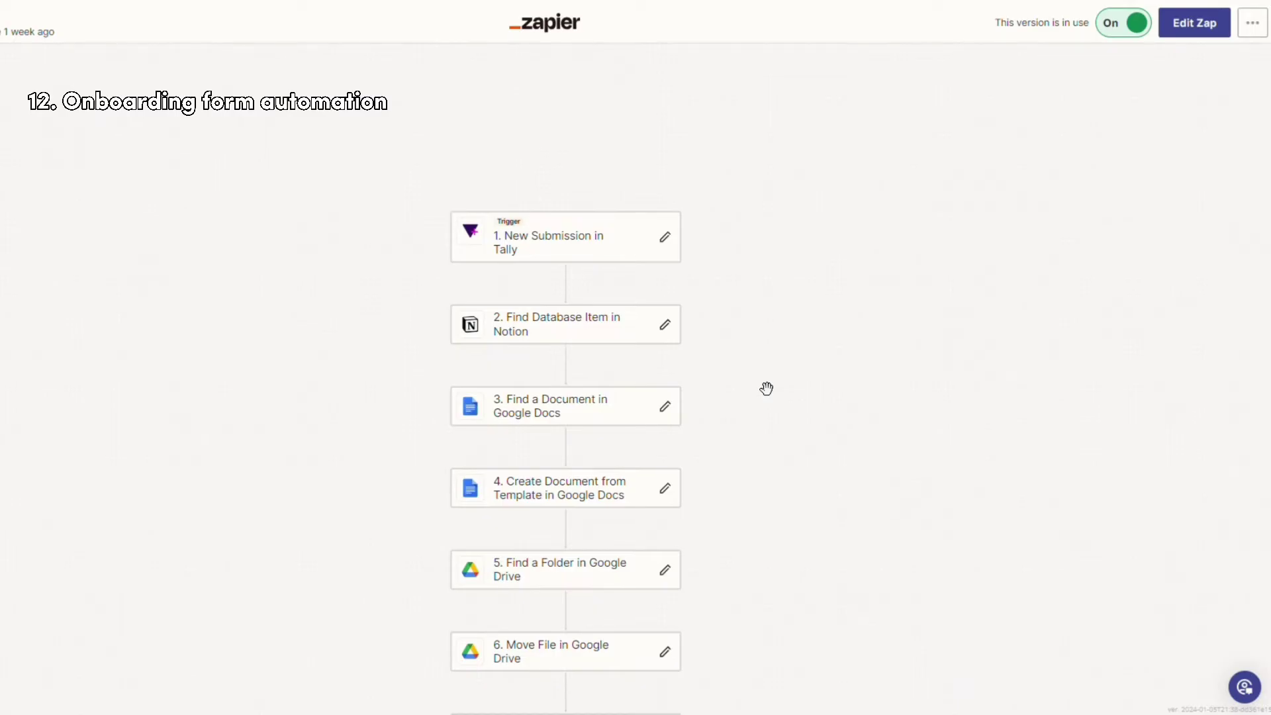
mouse_move(752, 269)
mouse_down()
mouse_move(768, 247)
mouse_move(761, 291)
mouse_up()
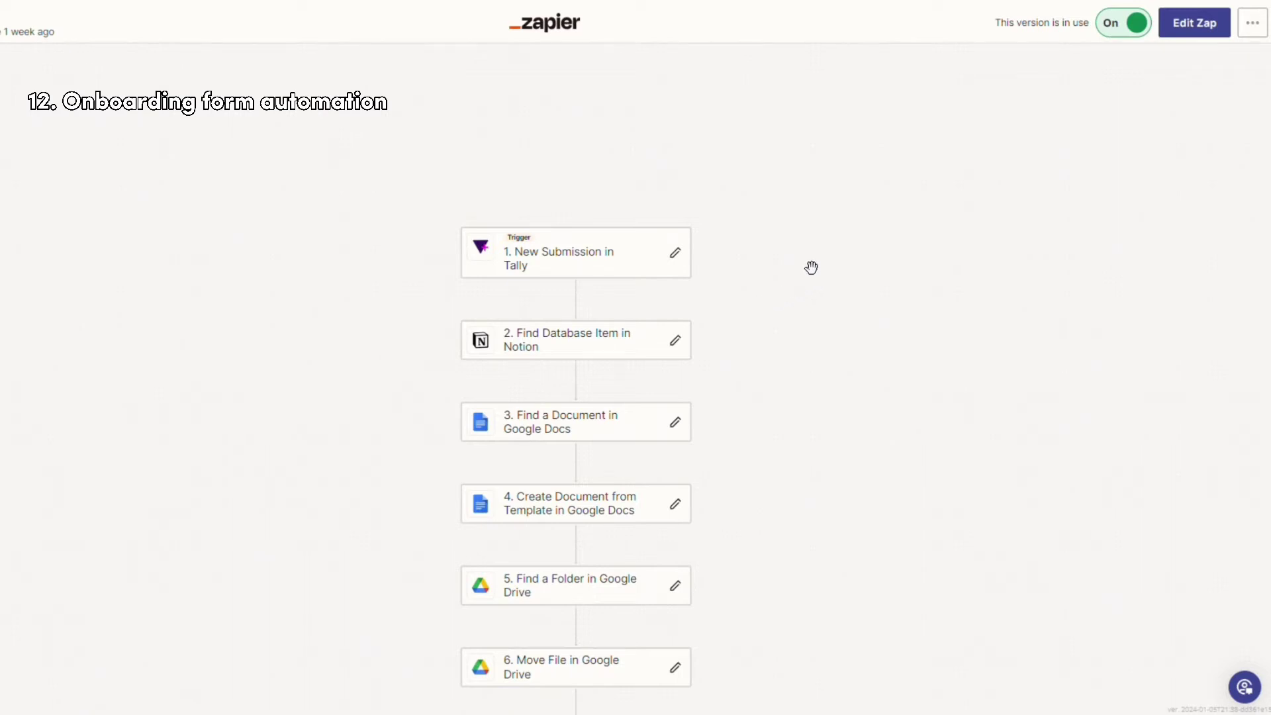
scroll(789, 264, down, 3)
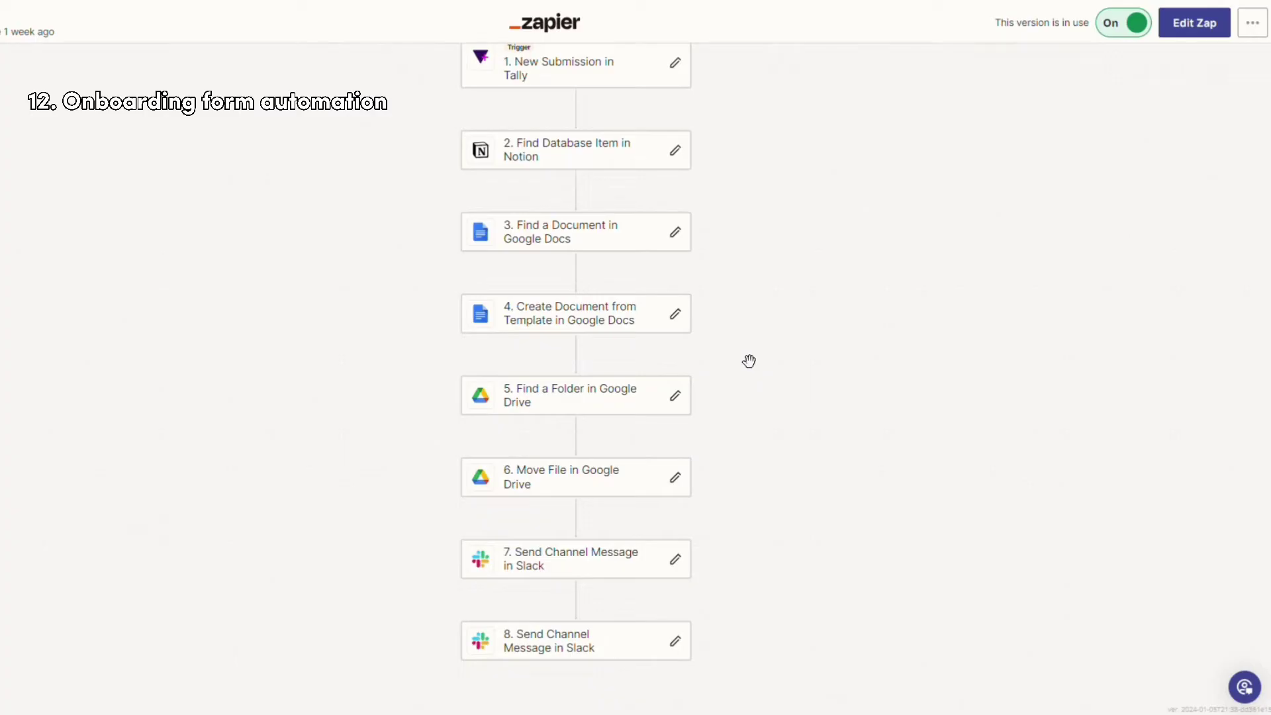
scroll(738, 338, up, 1)
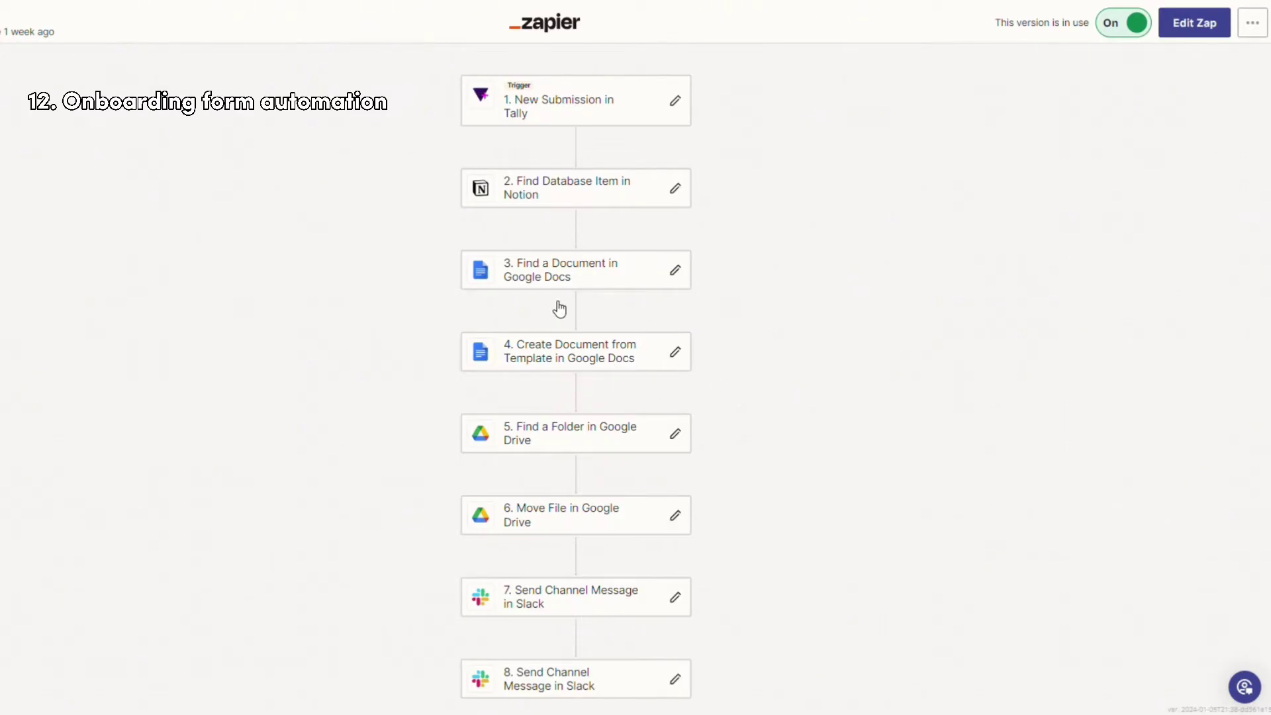
scroll(612, 361, down, 1)
scroll(620, 413, down, 1)
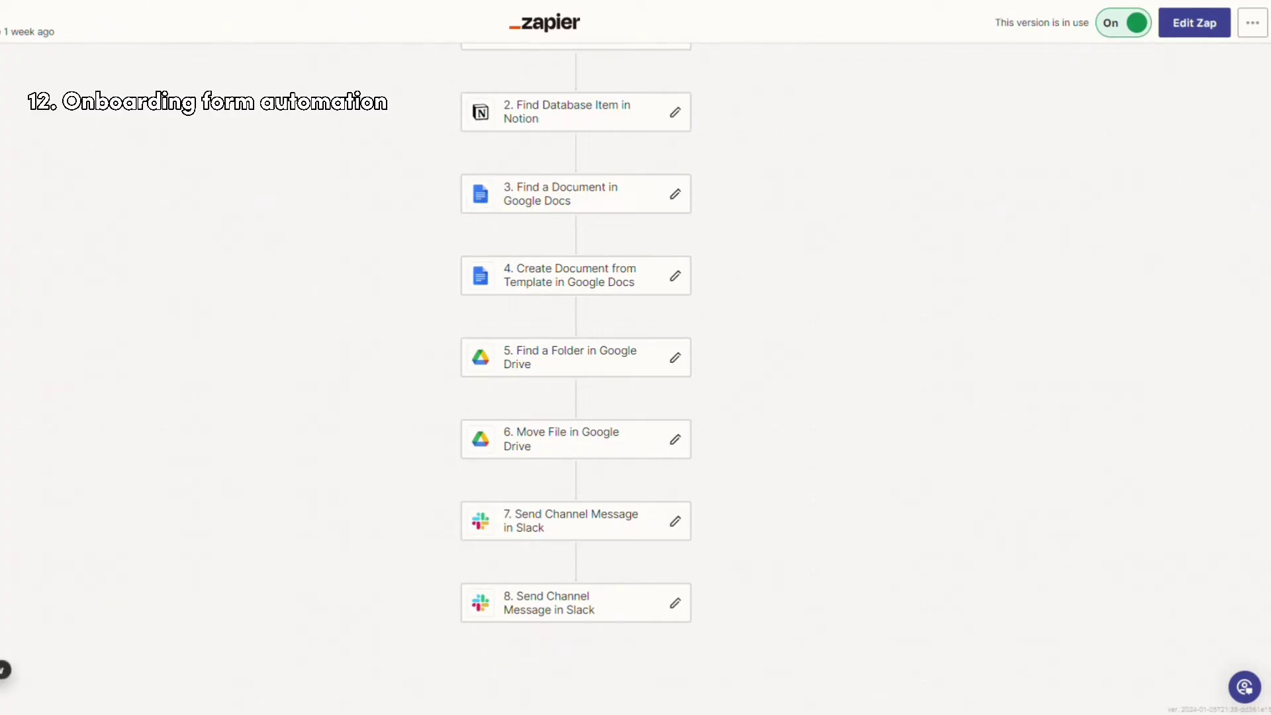
scroll(588, 708, up, 3)
drag(650, 431, 661, 482)
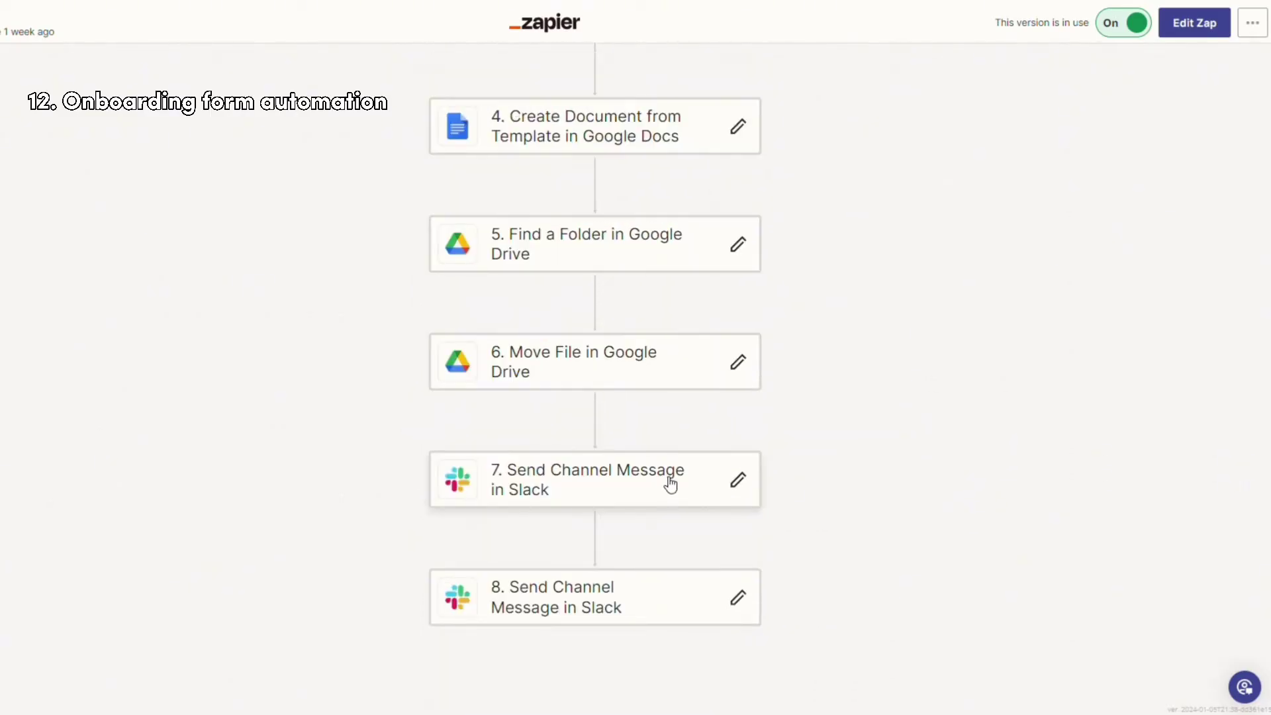
Inspect both Slack message steps, highlighting the kick-off message wording
click(661, 493)
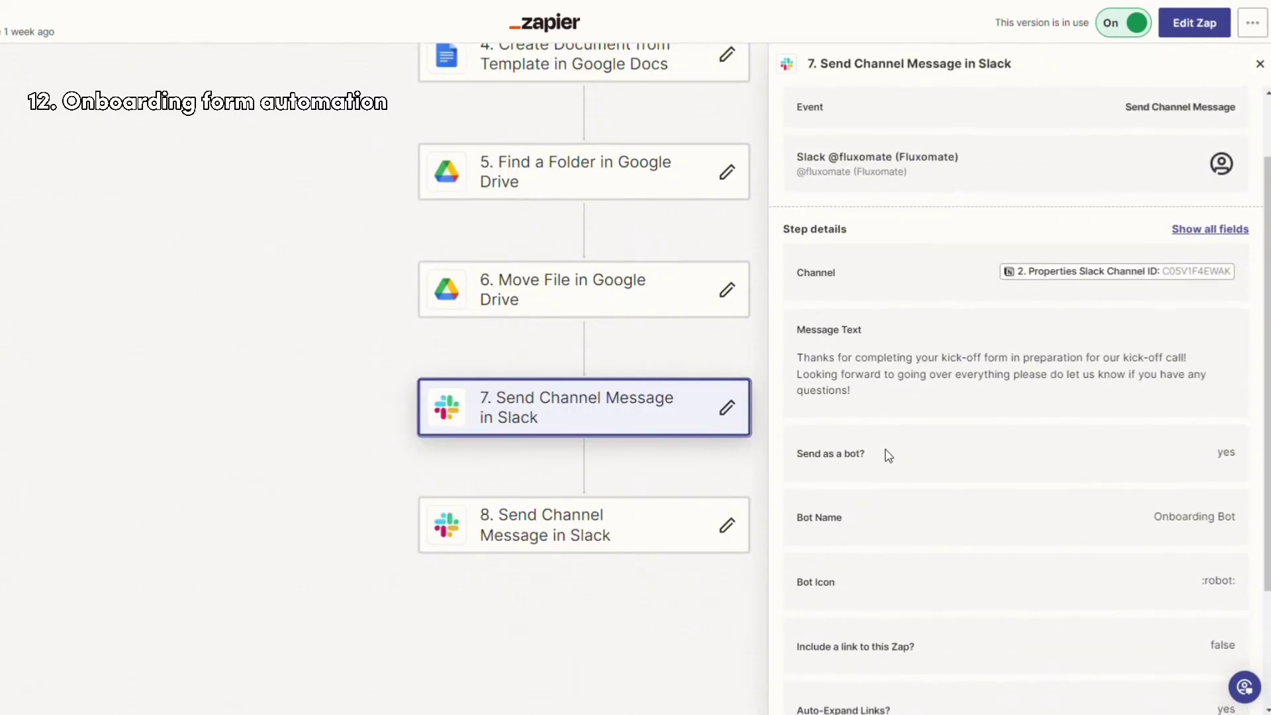
scroll(892, 466, up, 1)
drag(950, 366, 1031, 366)
drag(829, 366, 1067, 366)
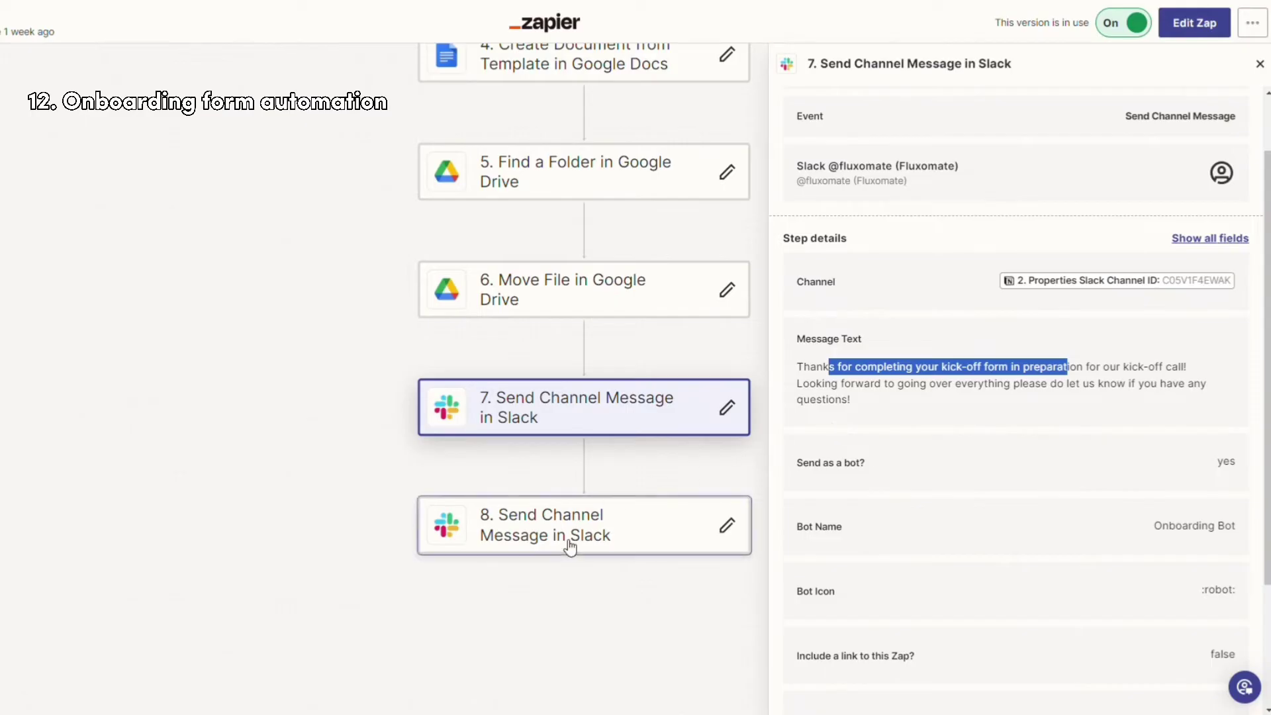
click(630, 509)
scroll(891, 384, down, 1)
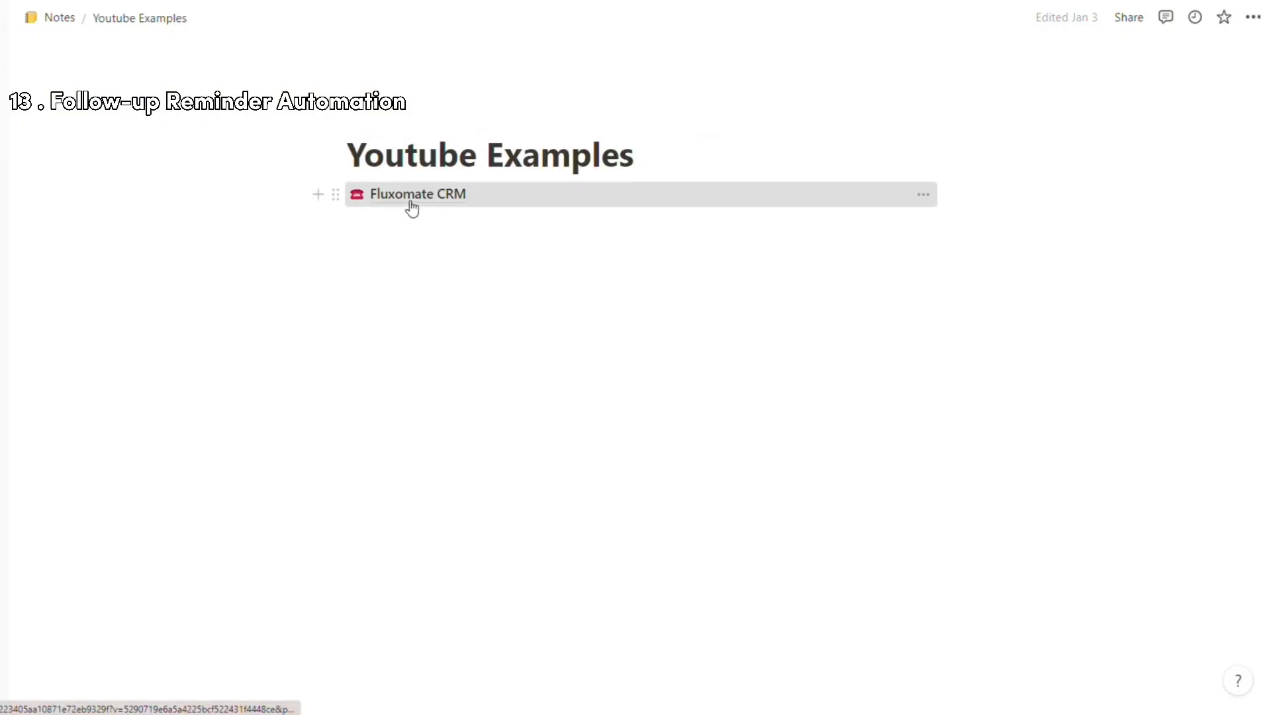
click(411, 201)
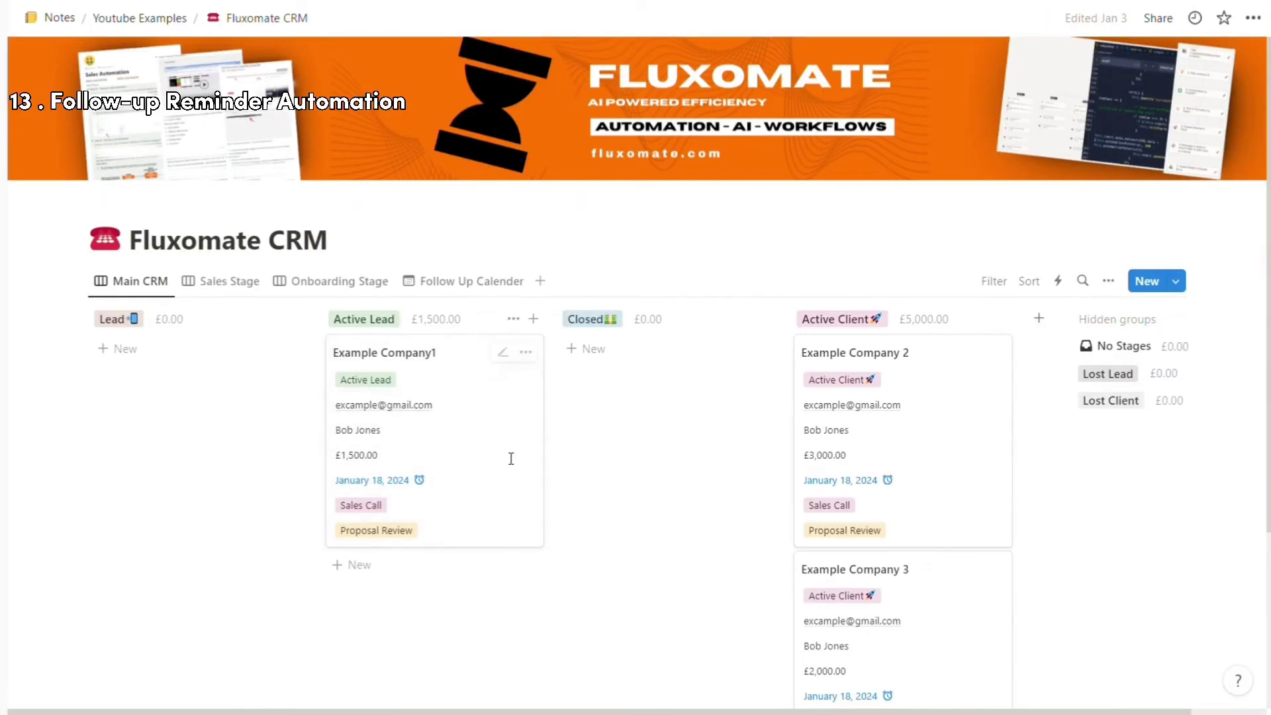
click(518, 400)
click(619, 258)
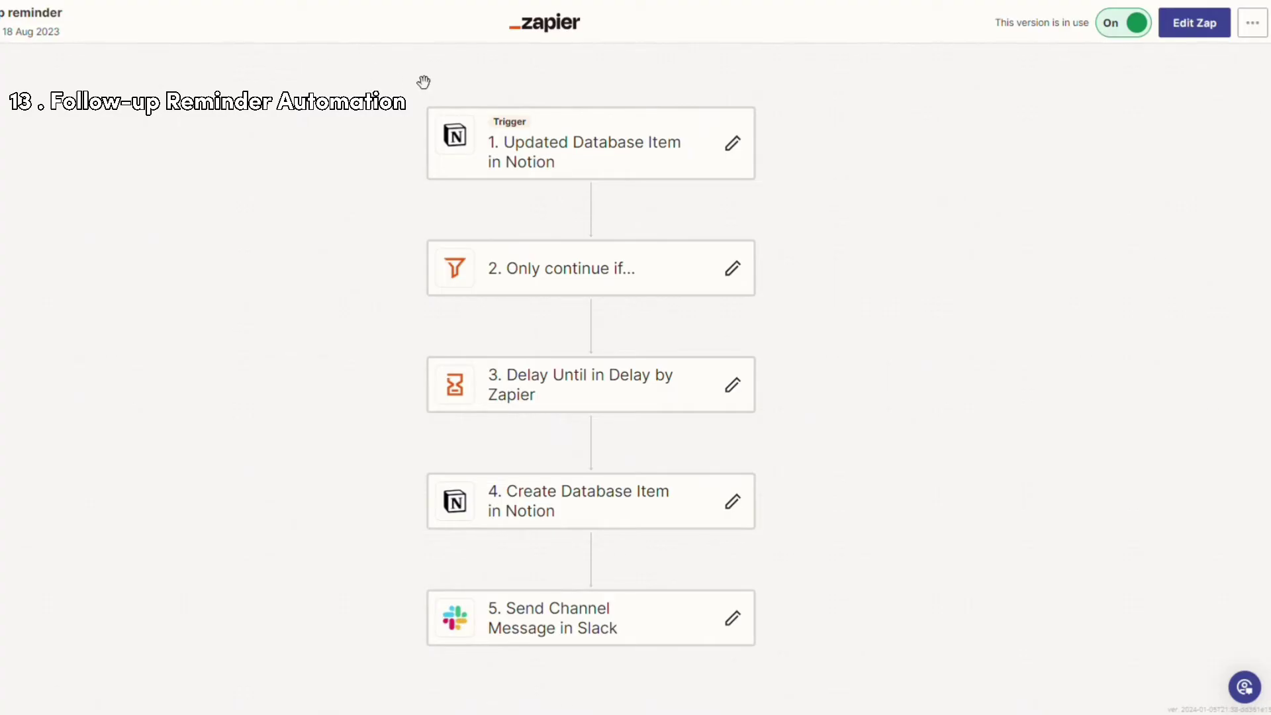
Pan the Follow-up Reminder zap's steps slightly right and back left
drag(423, 80, 454, 65)
drag(558, 57, 530, 58)
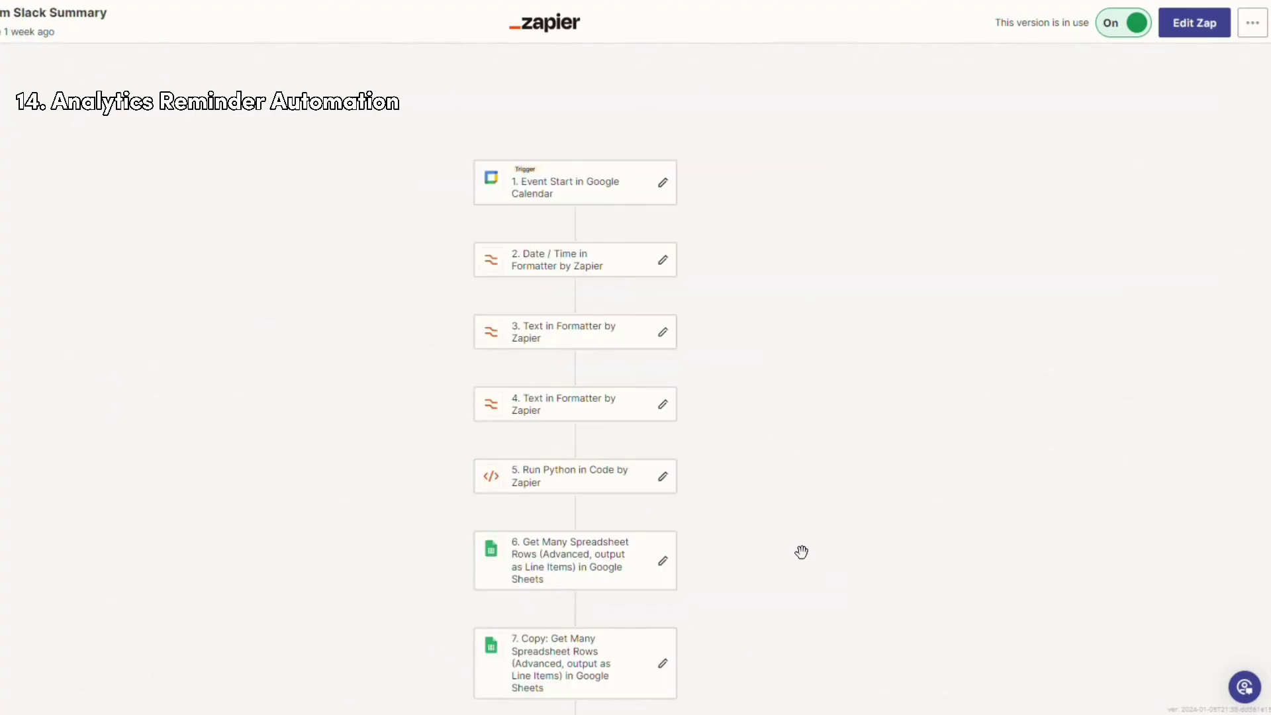
Check the Python code step's details, close them, and pan to the later Slack step
drag(801, 552, 794, 578)
click(565, 503)
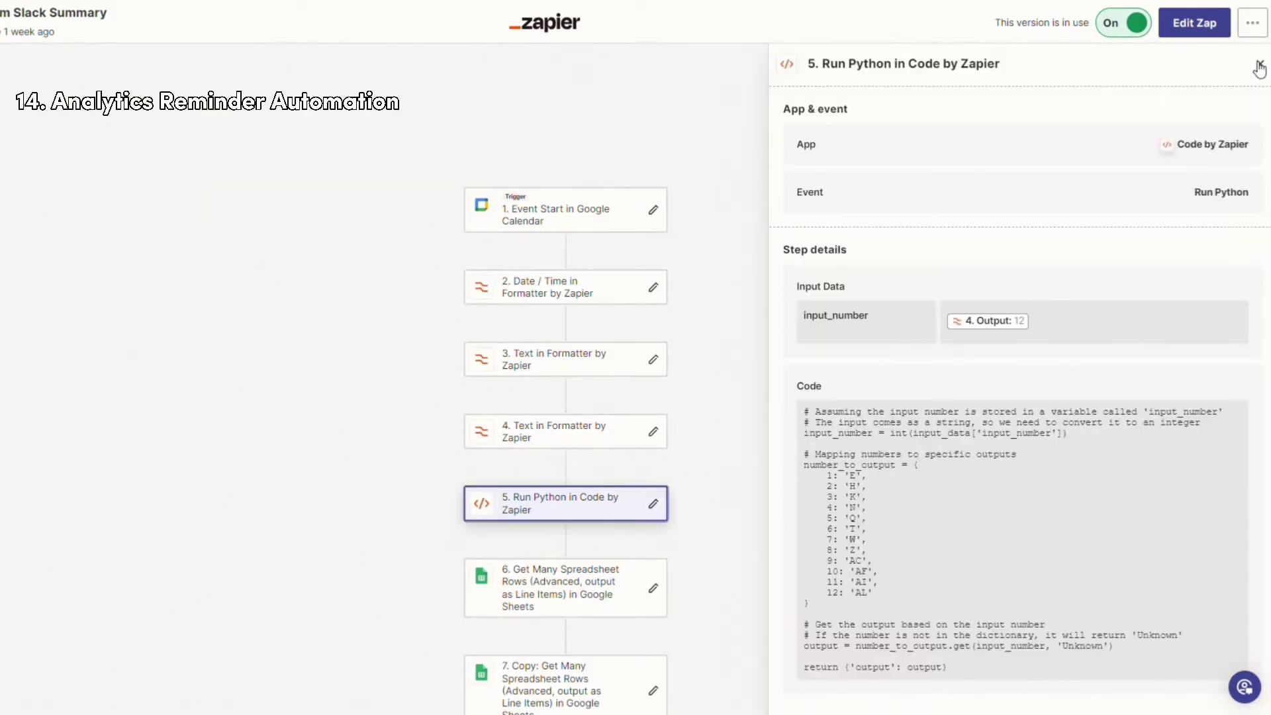
click(1259, 65)
drag(851, 193, 863, 374)
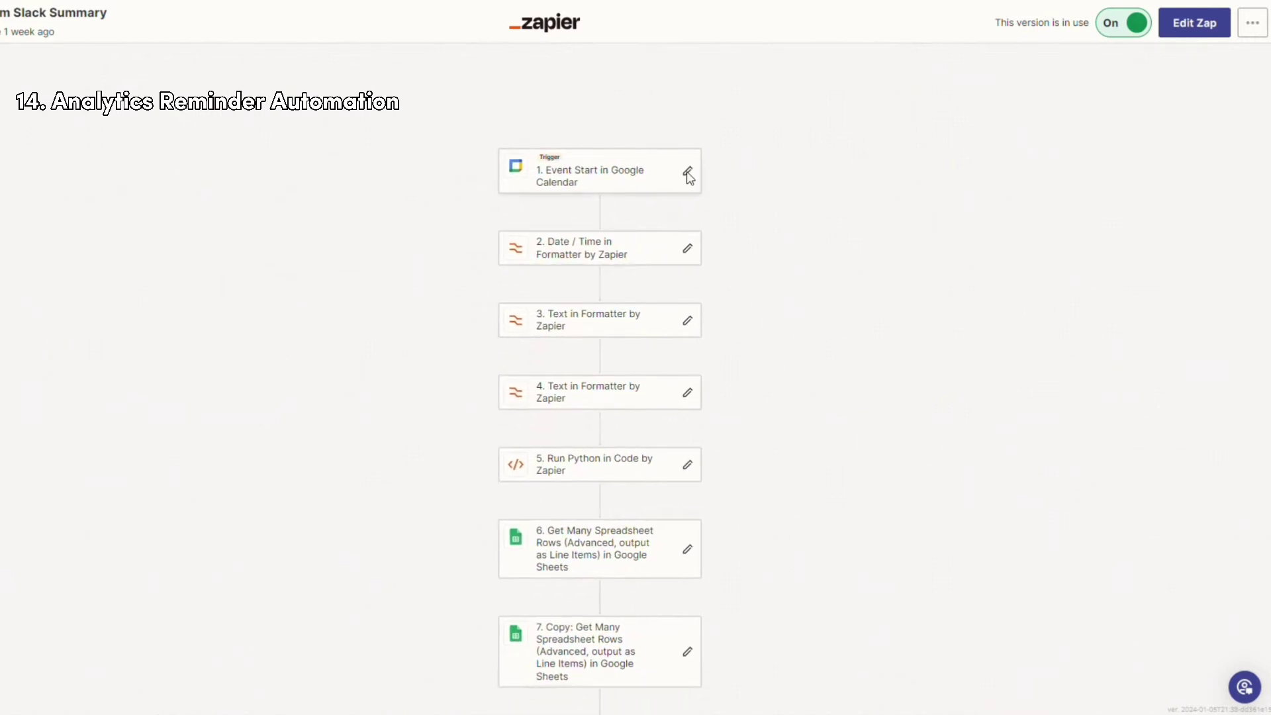
drag(780, 314, 780, 284)
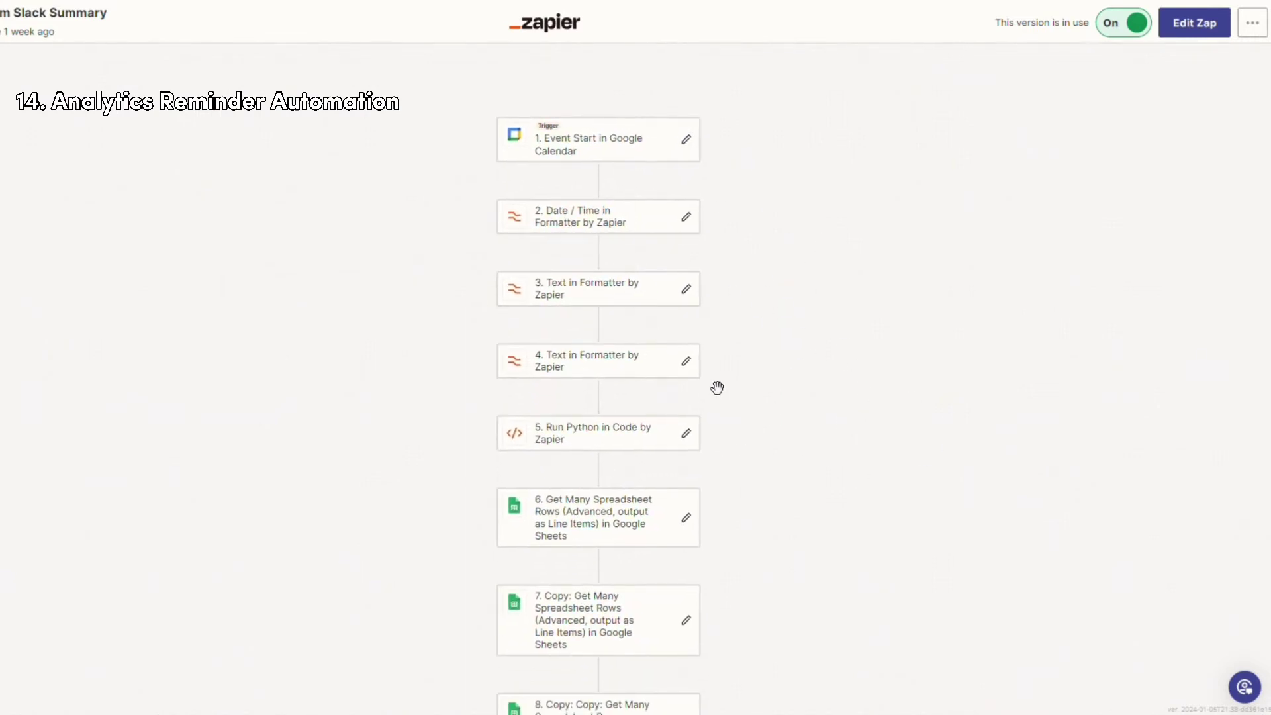
drag(720, 375, 729, 264)
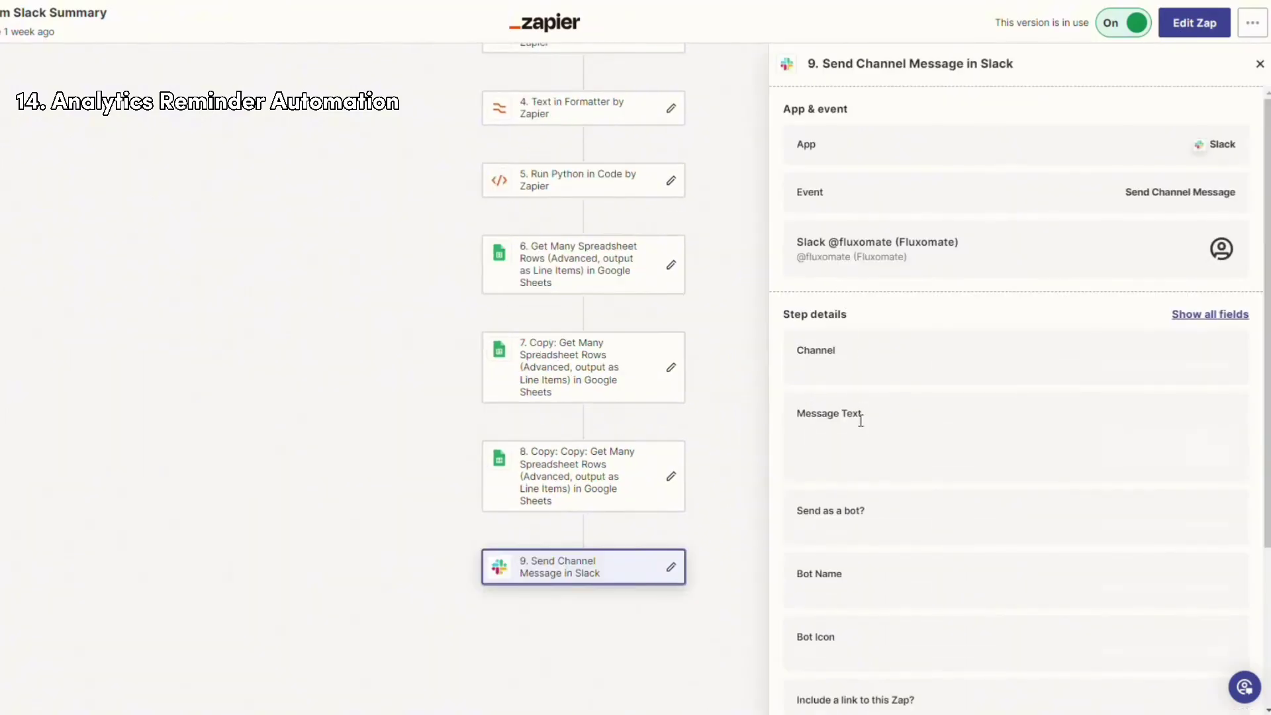
scroll(799, 379, down, 1)
Highlight parts of the Analytics Review Slack message, including the review link sentence
drag(832, 366, 1046, 417)
click(1007, 487)
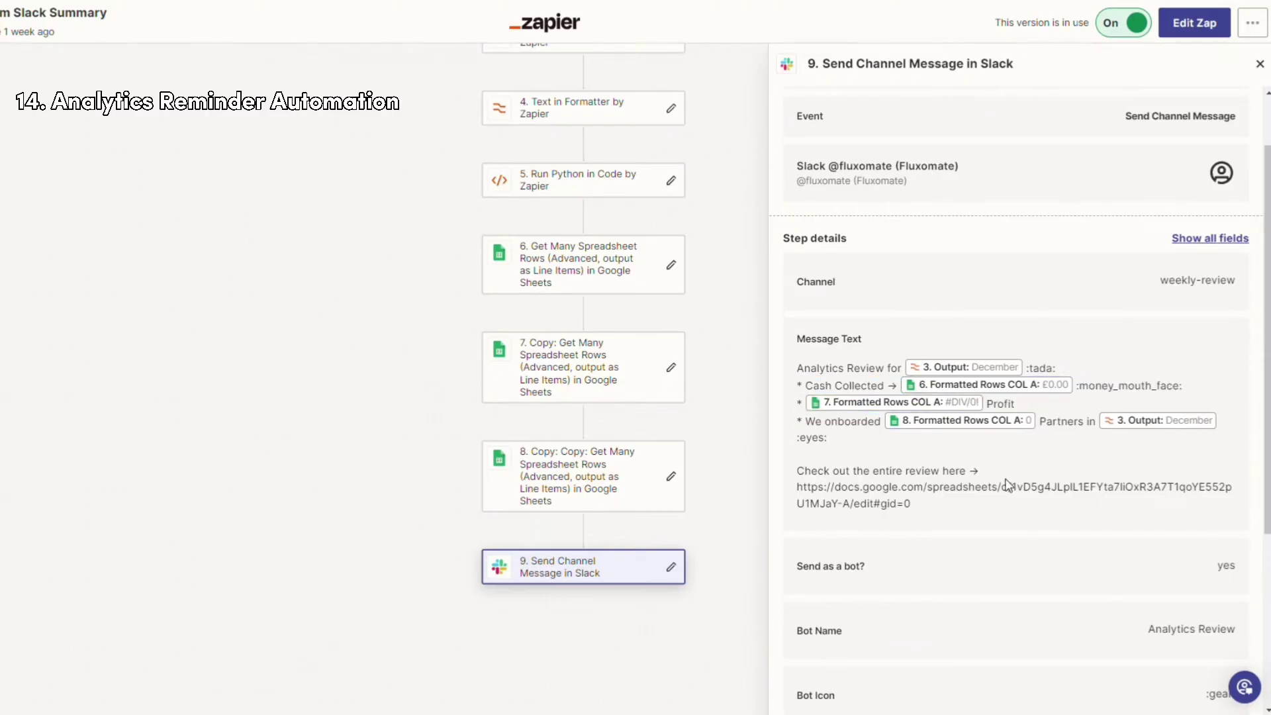
drag(797, 475, 937, 508)
click(937, 507)
scroll(669, 434, up, 3)
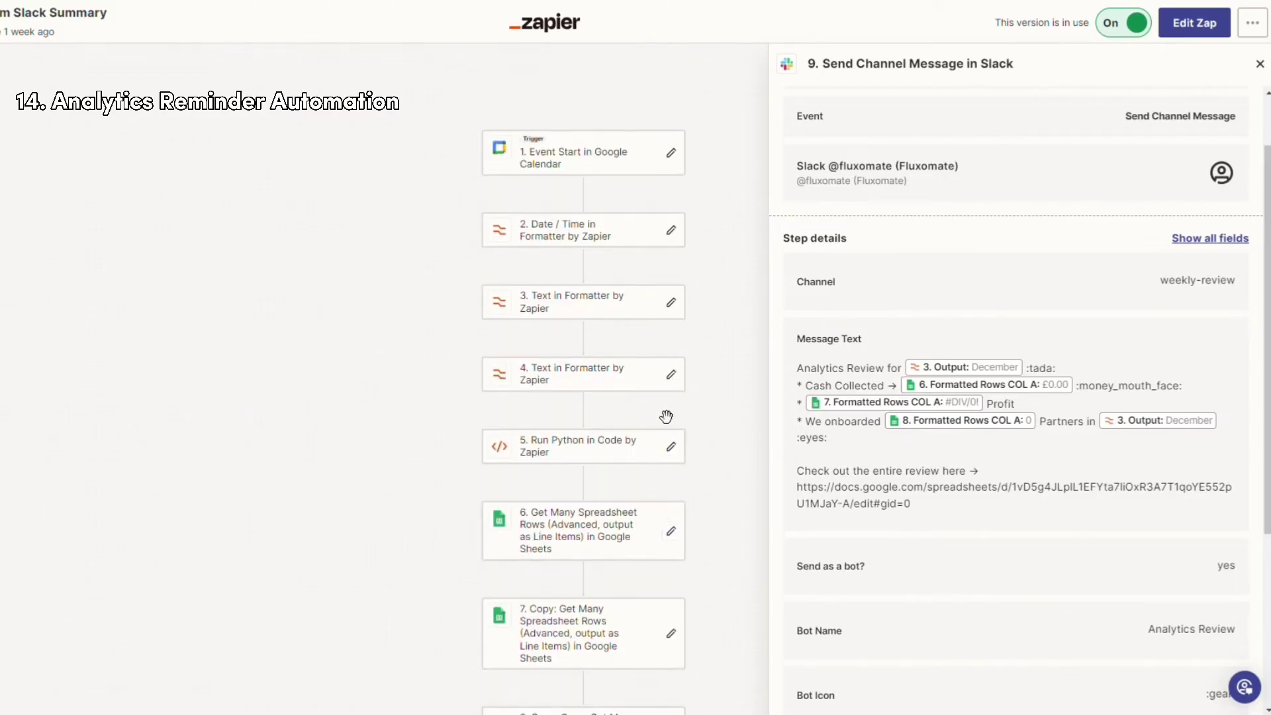
scroll(666, 418, down, 2)
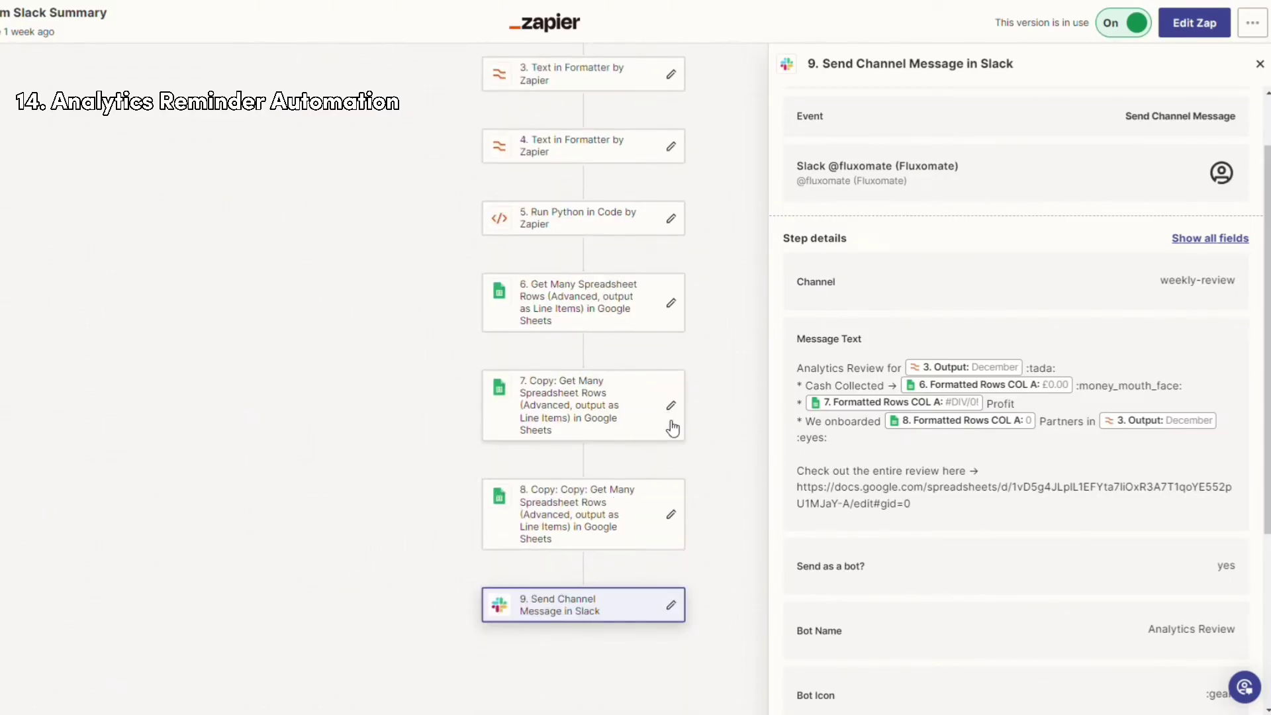
scroll(673, 428, up, 2)
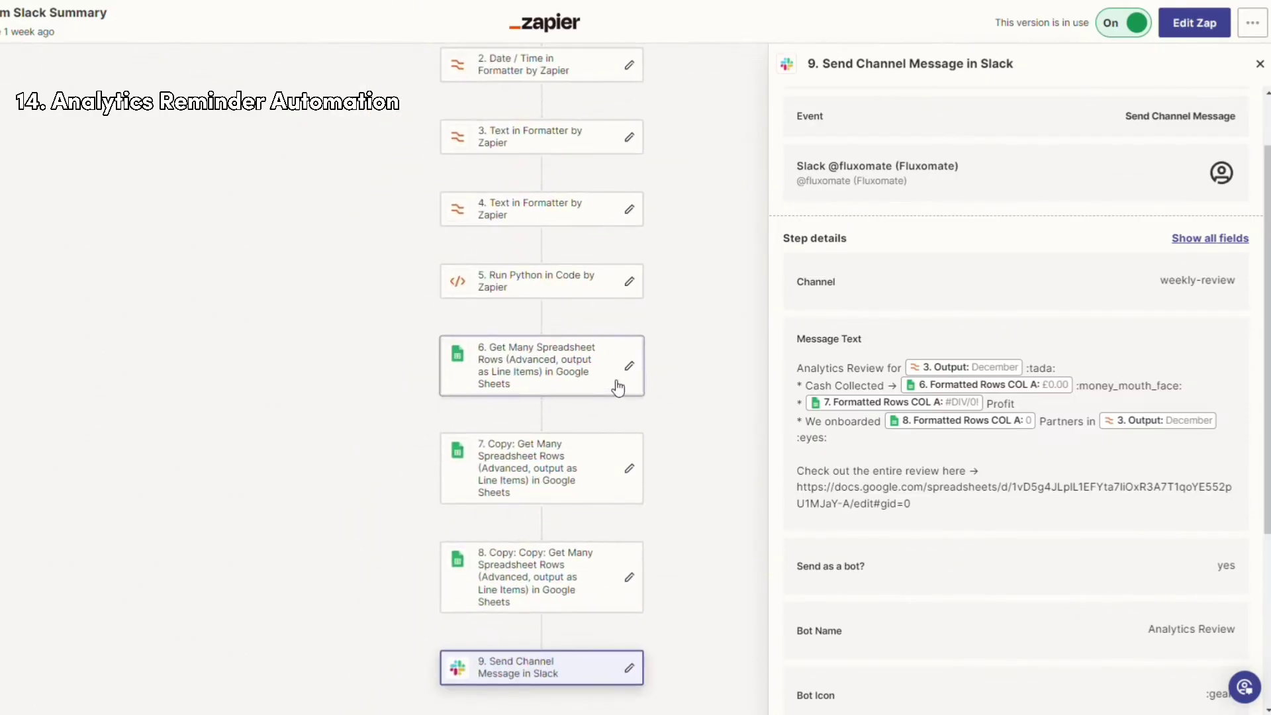
scroll(619, 386, down, 1)
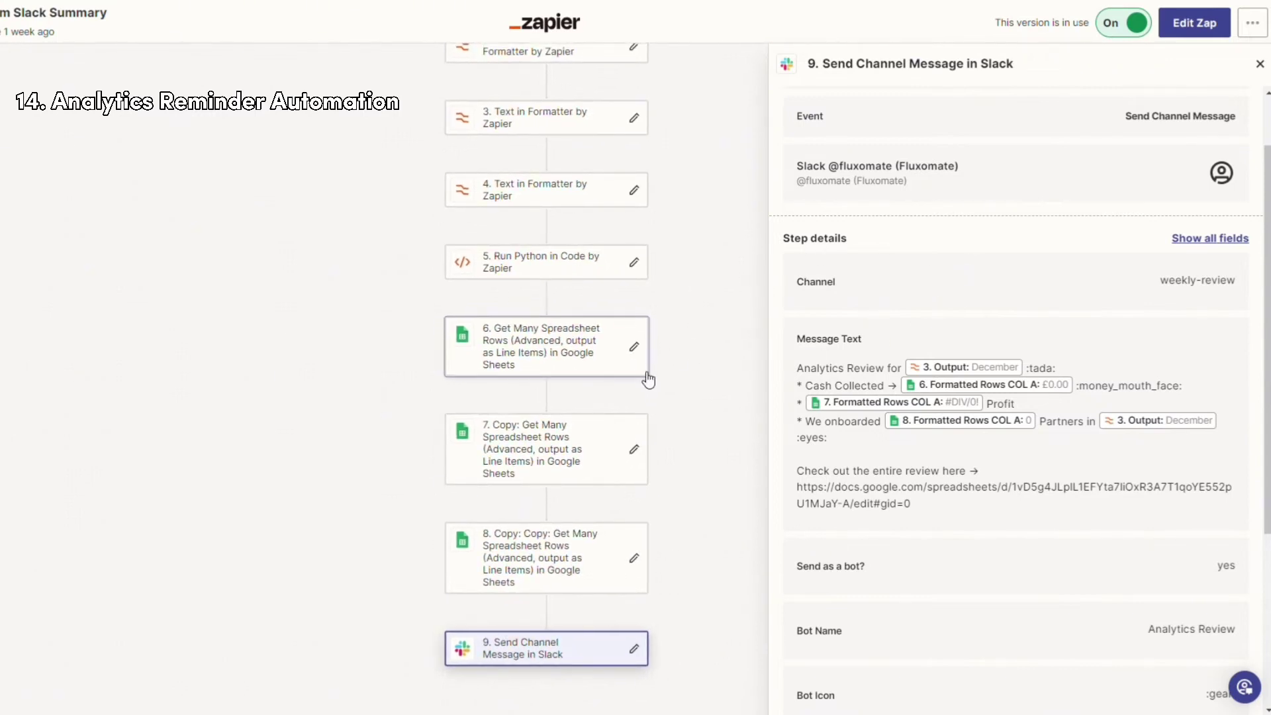
scroll(699, 394, up, 3)
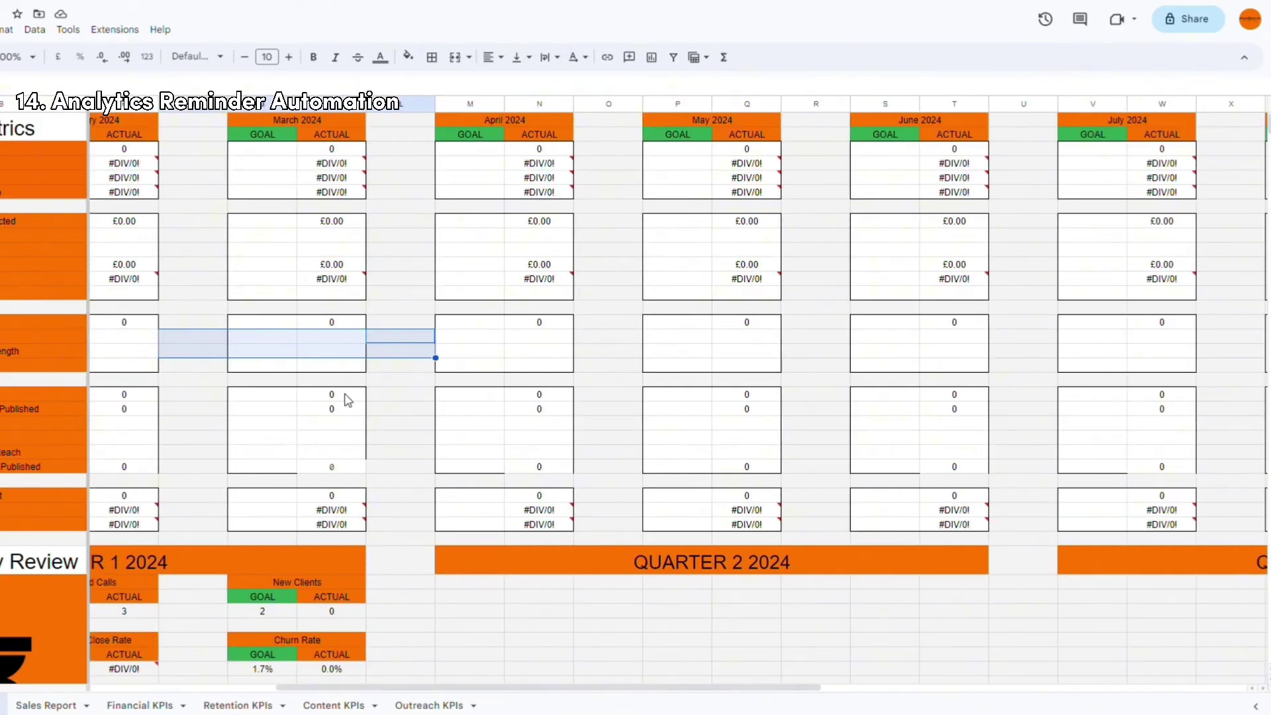
Scroll the KPI sheet right to the Quarter 2 and 3 months, then select and deselect the orange metric labels
drag(472, 688, 614, 688)
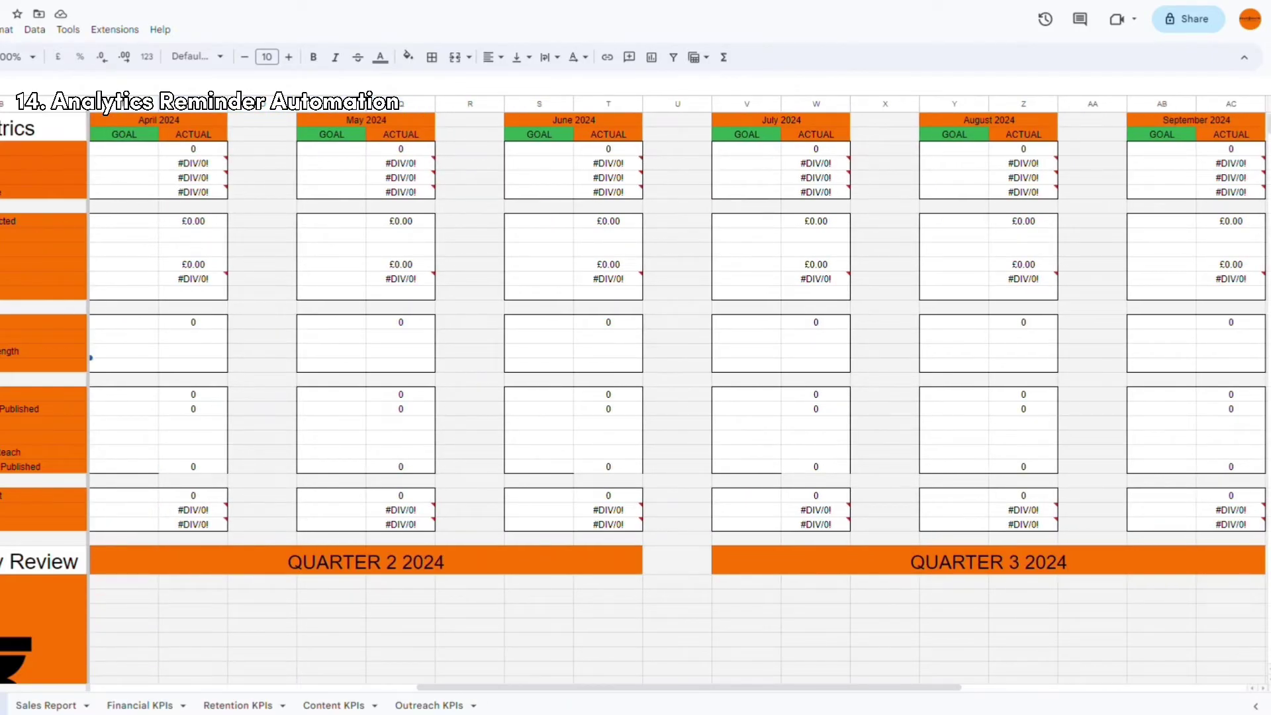
drag(14, 148, 22, 521)
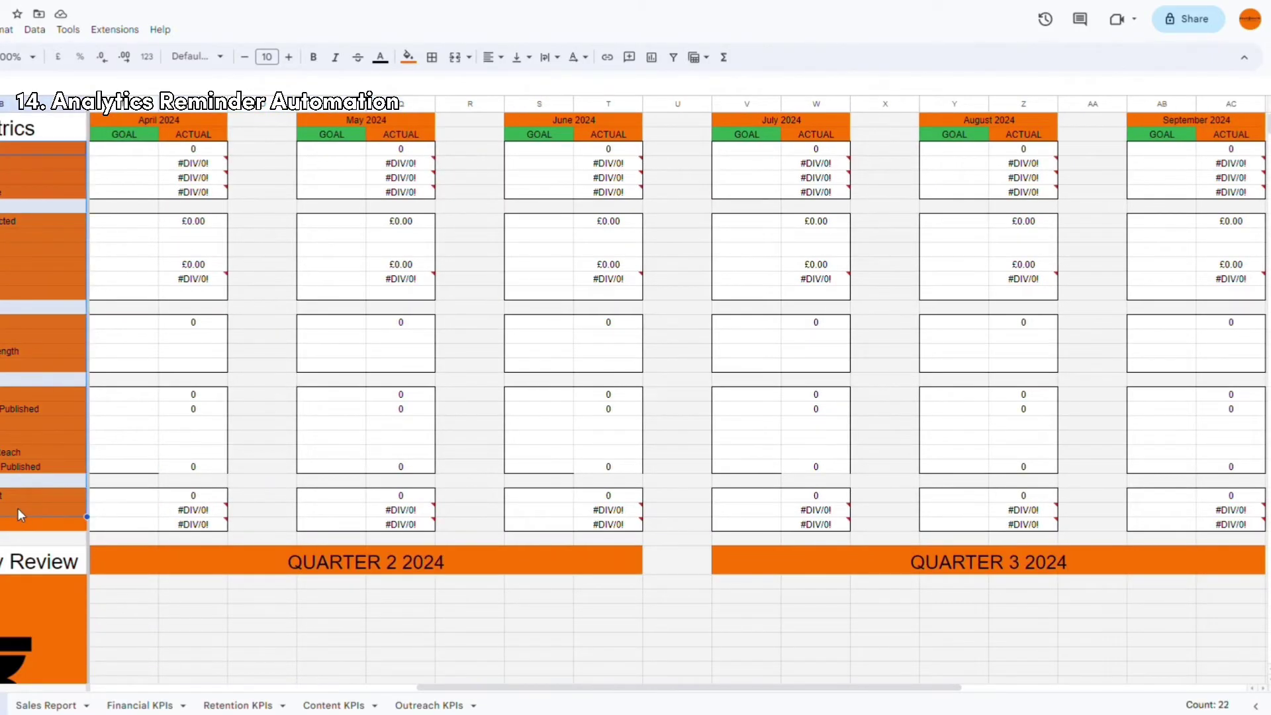
click(192, 610)
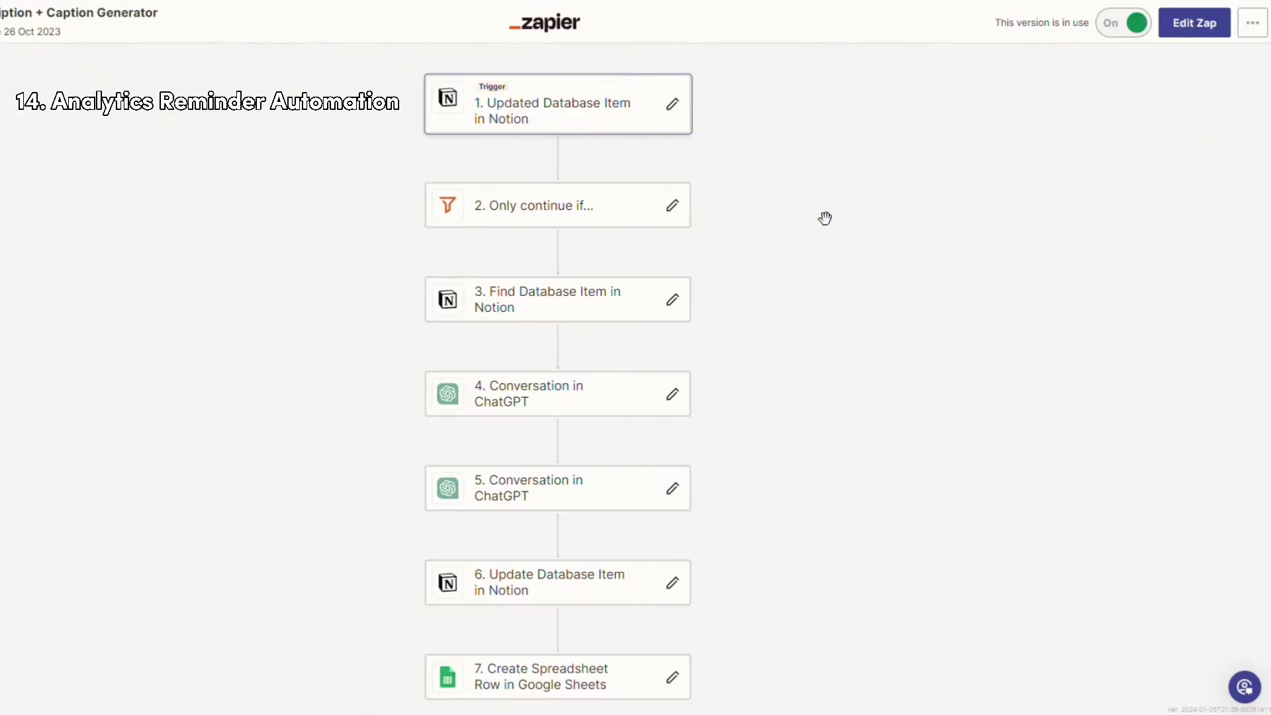
Scroll and pan the Description + Caption Generator zap to reveal its steps through step 7
scroll(850, 166, down, 1)
scroll(842, 147, up, 2)
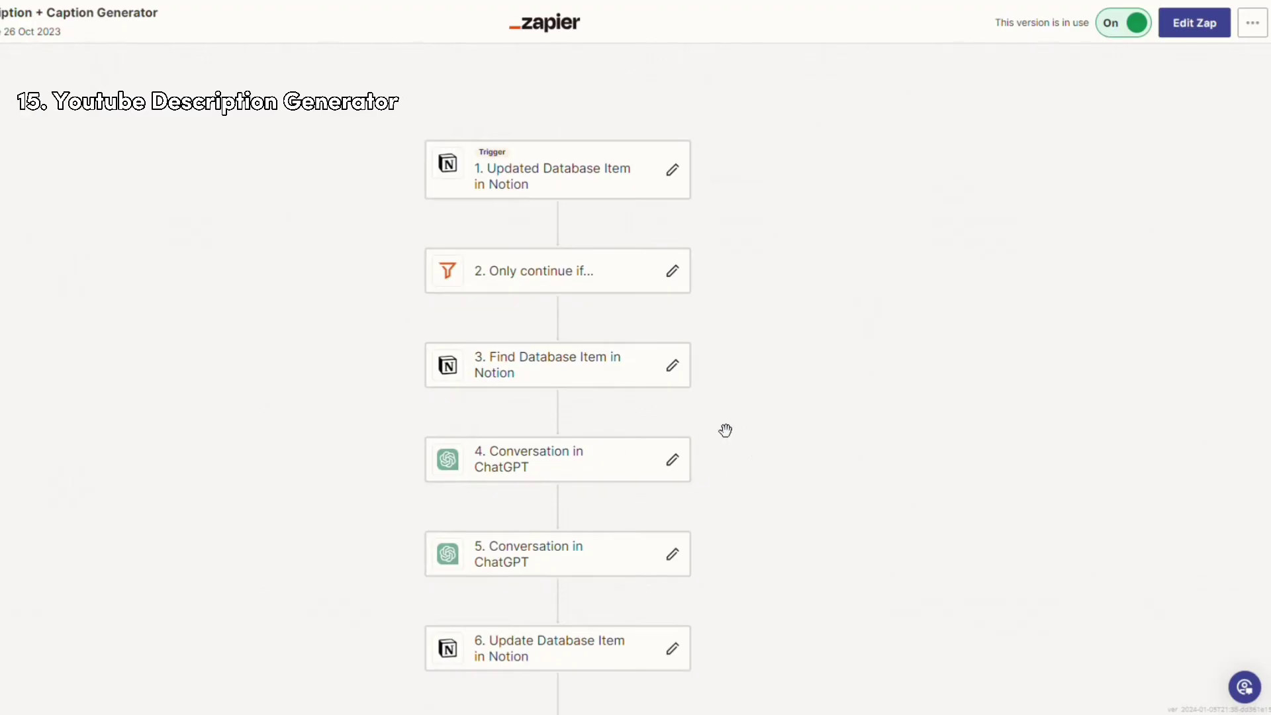
scroll(726, 430, down, 1)
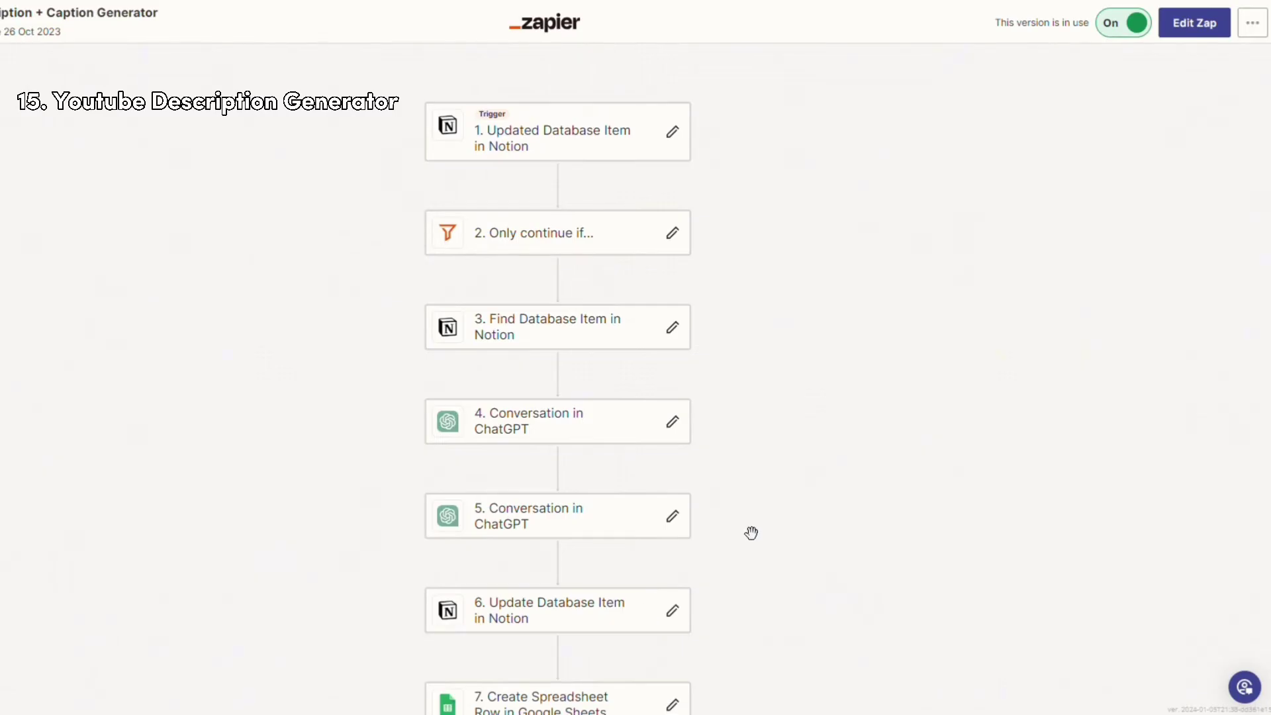
drag(751, 533, 752, 509)
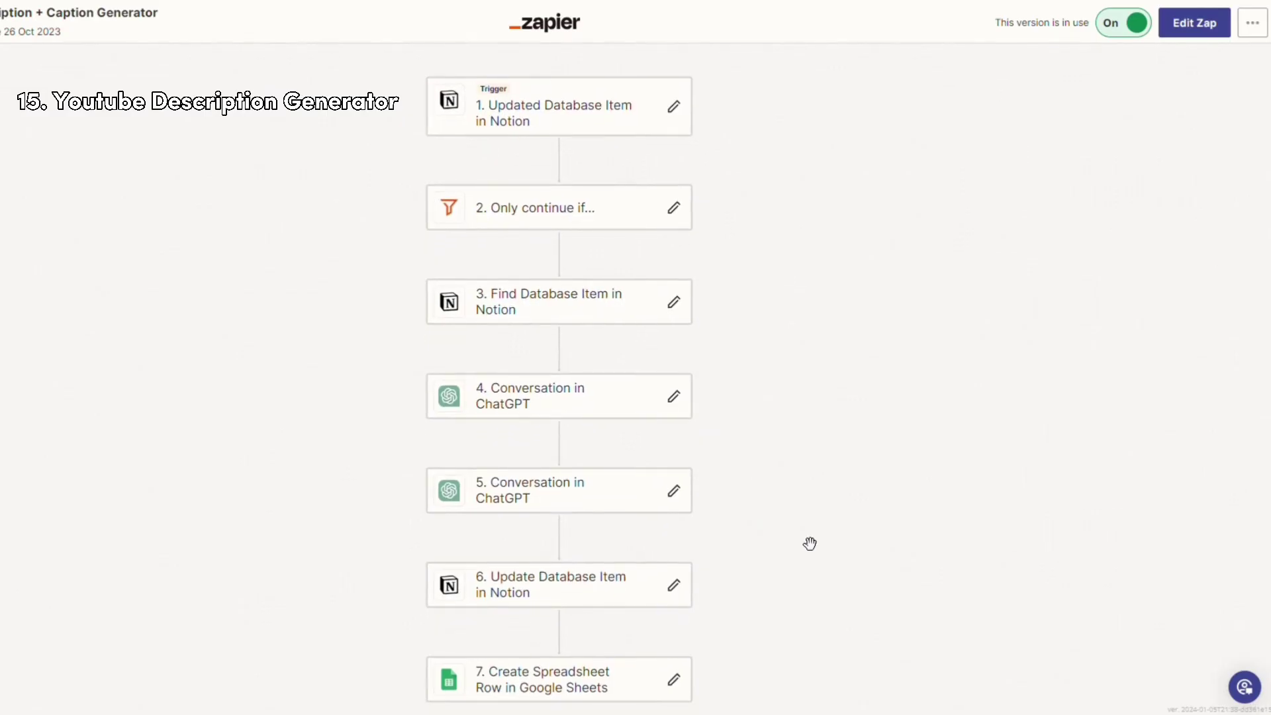
scroll(556, 434, left, 1)
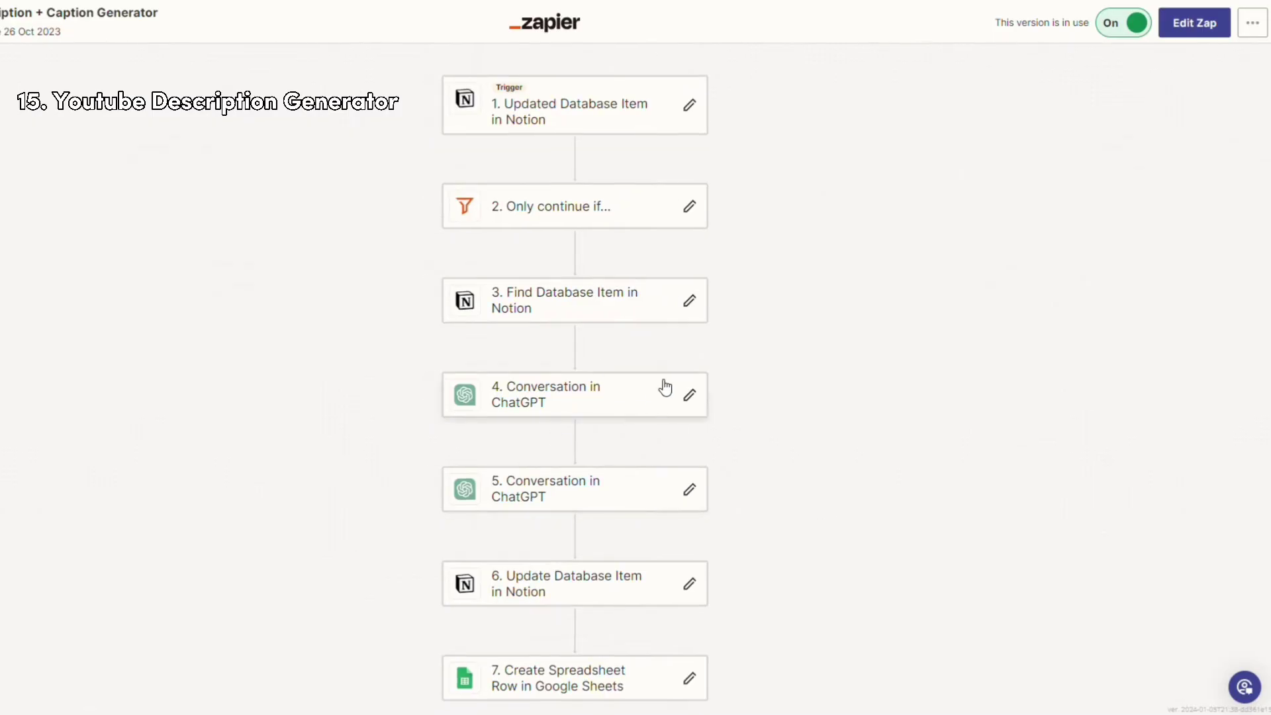
mouse_move(847, 442)
mouse_down()
mouse_move(856, 474)
mouse_move(858, 461)
mouse_up()
scroll(616, 384, up, 1)
scroll(615, 384, left, 1)
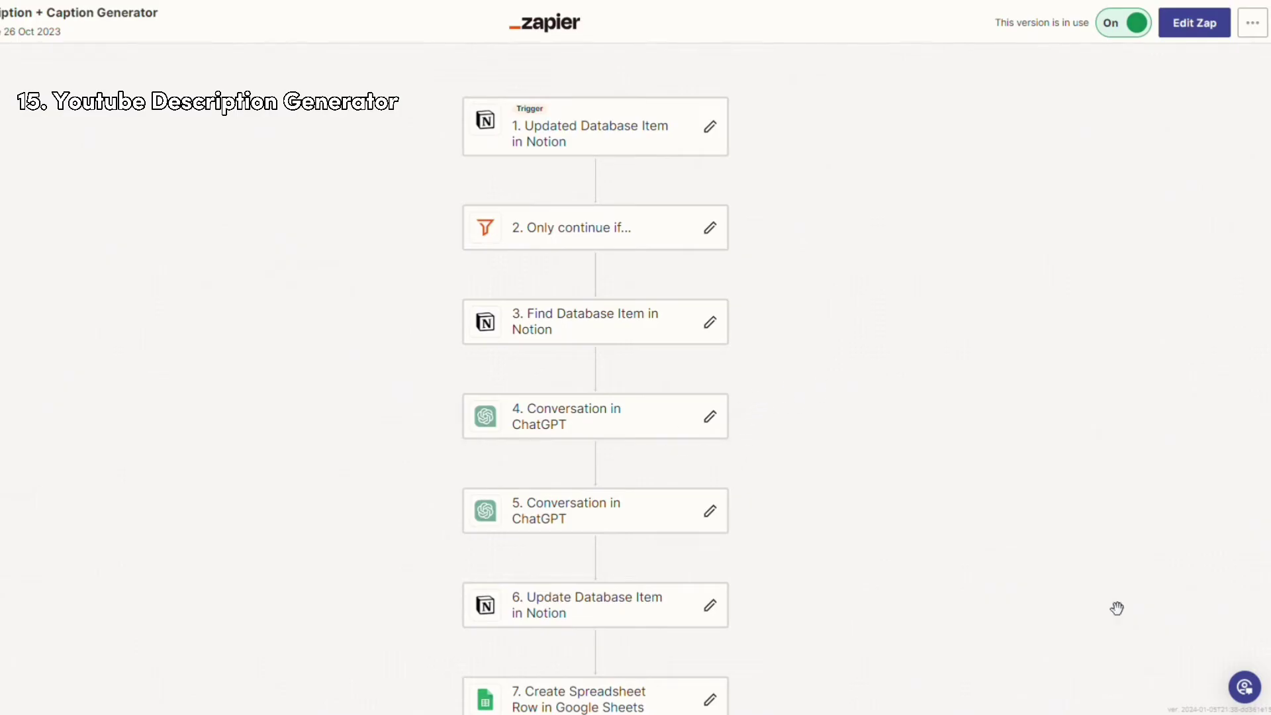
scroll(781, 457, right, 1)
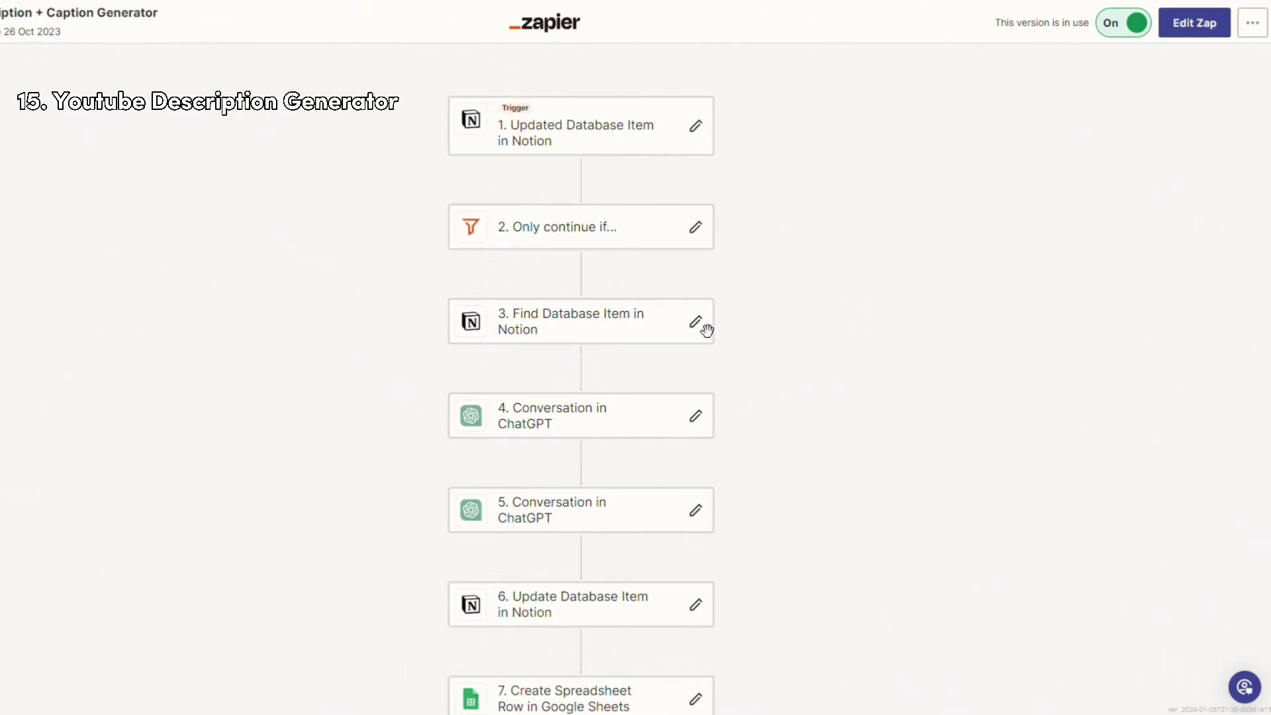
scroll(622, 572, down, 3)
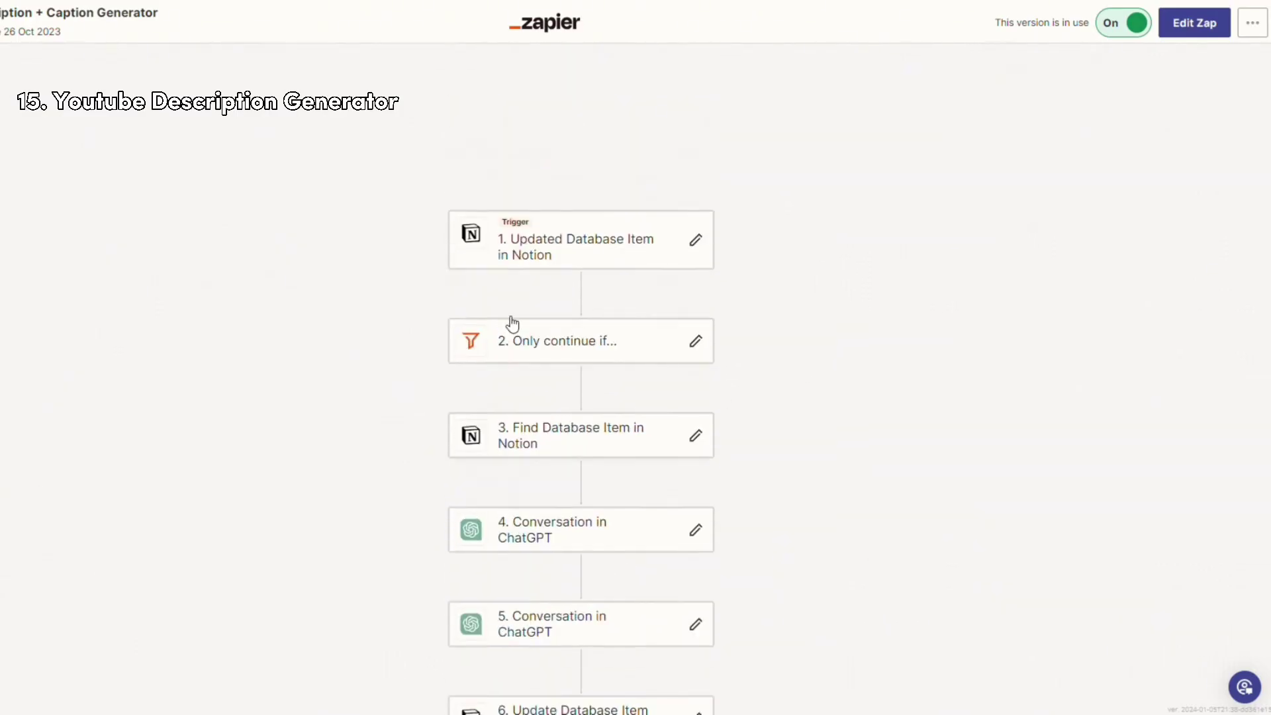
scroll(579, 264, down, 1)
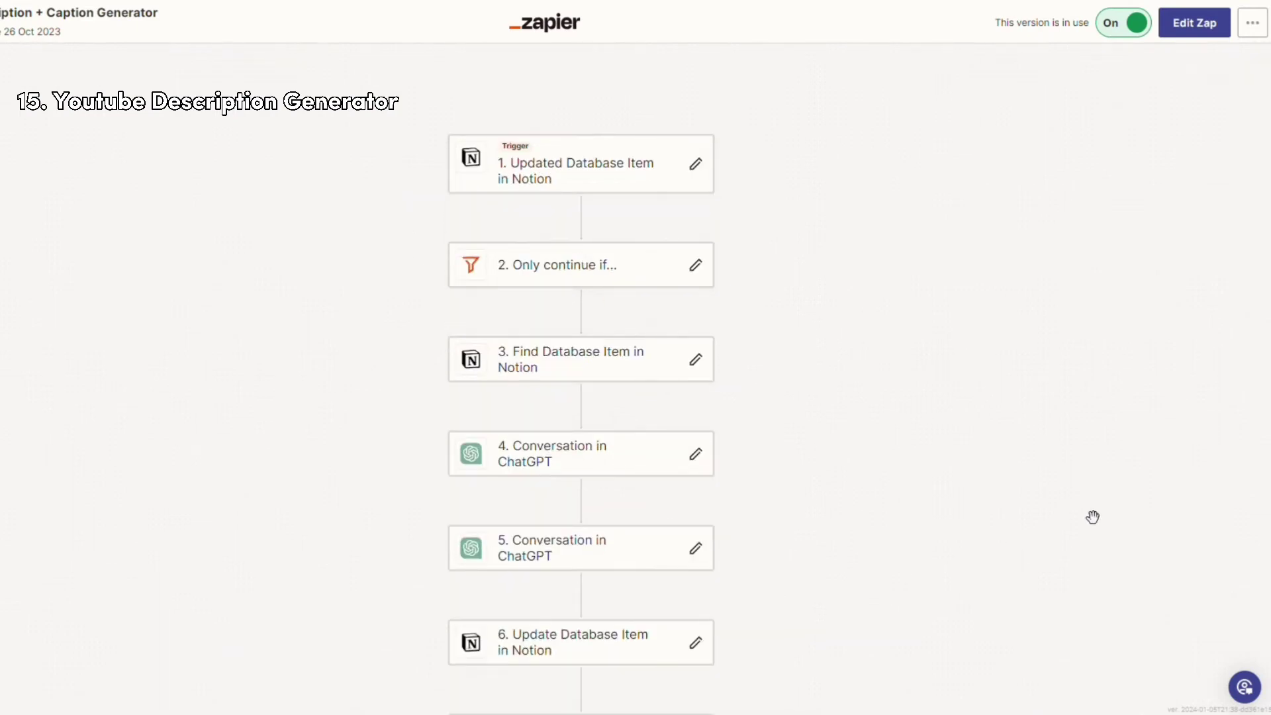
Bring up the Failed Retention Automation zap and pan its flow to show step 9
click(278, 1)
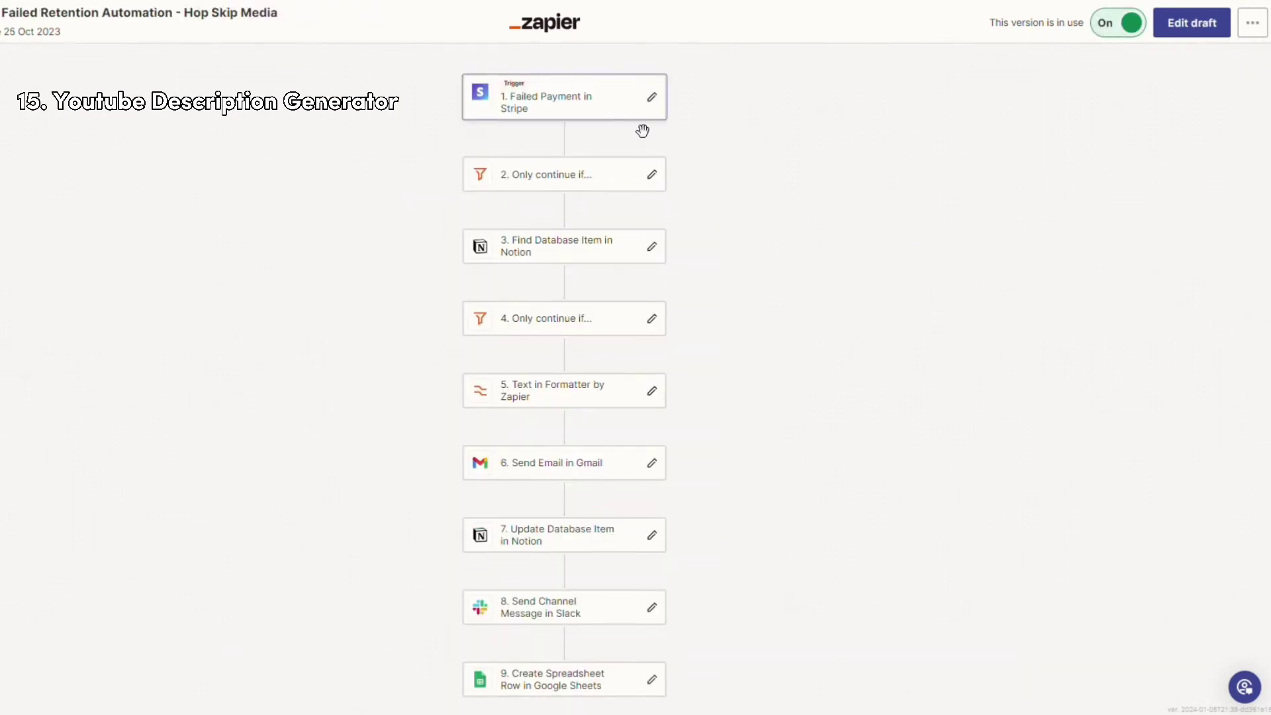
drag(854, 394, 871, 479)
drag(826, 389, 784, 380)
scroll(785, 375, down, 2)
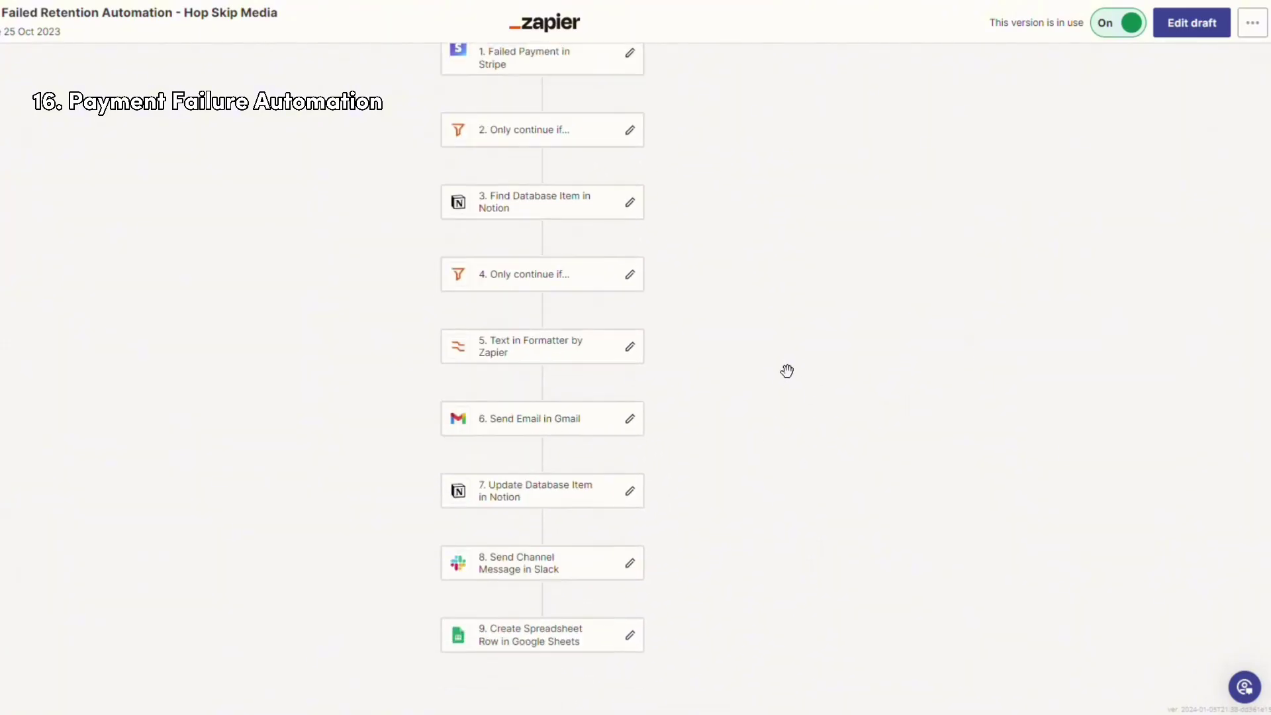
scroll(767, 373, up, 1)
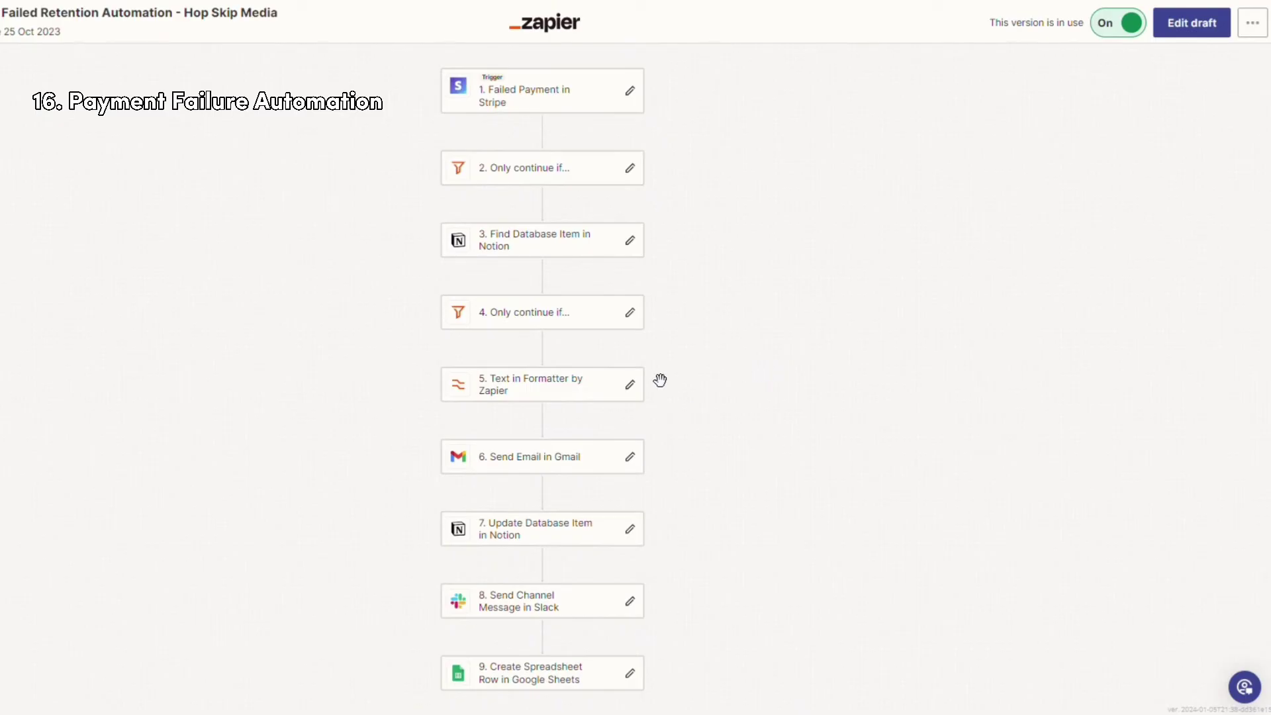
scroll(673, 420, up, 2)
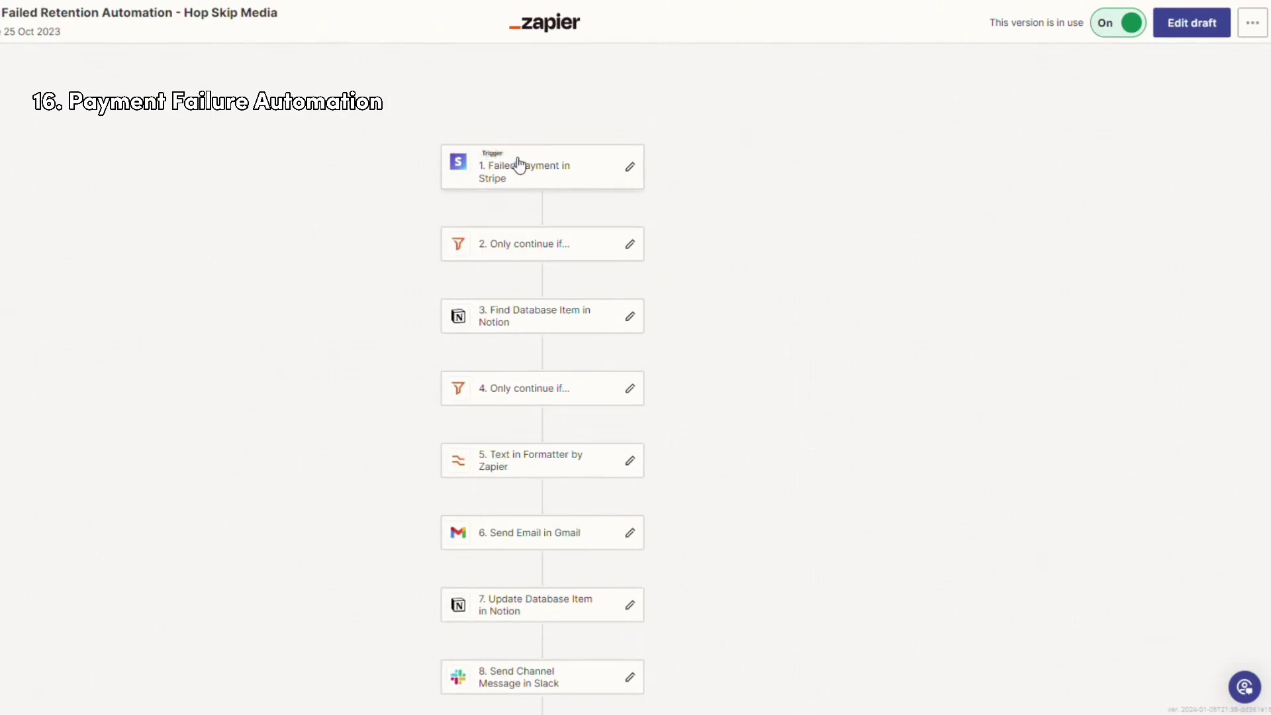
drag(644, 258, 649, 190)
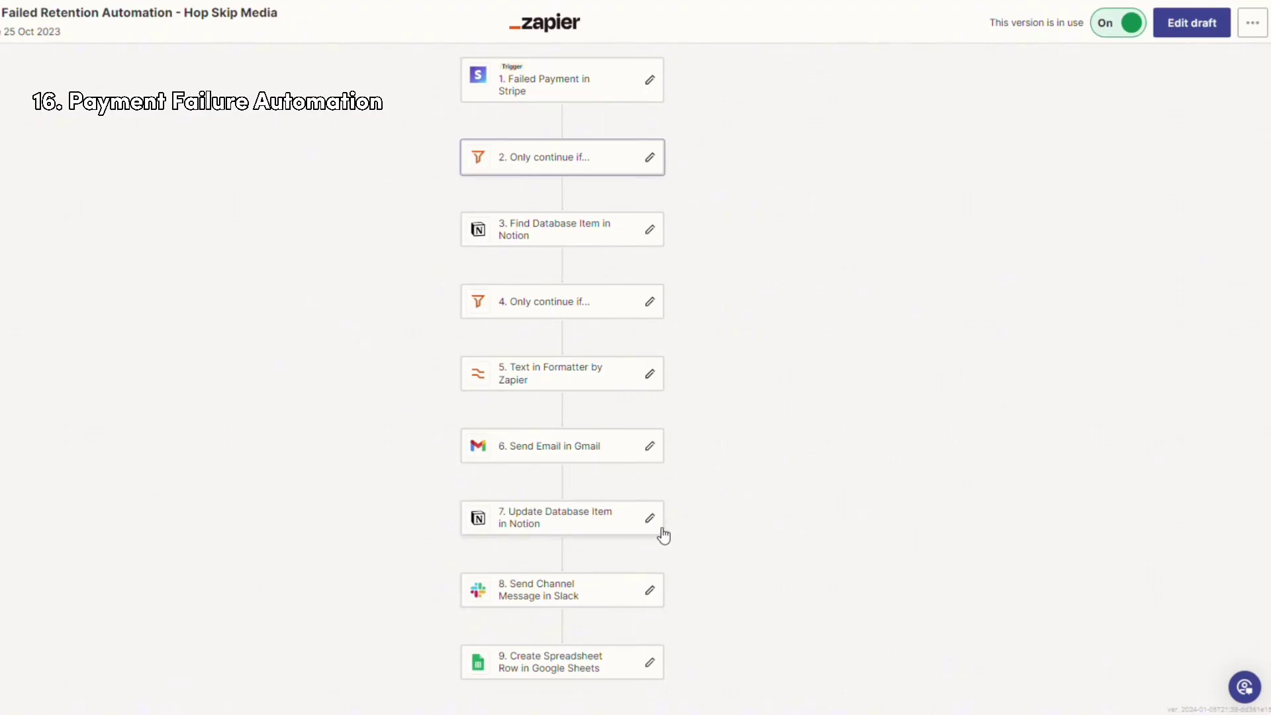
scroll(661, 531, down, 1)
scroll(665, 533, up, 1)
Show step 6's Send Email in Gmail payment-failure settings and scroll through them
click(576, 445)
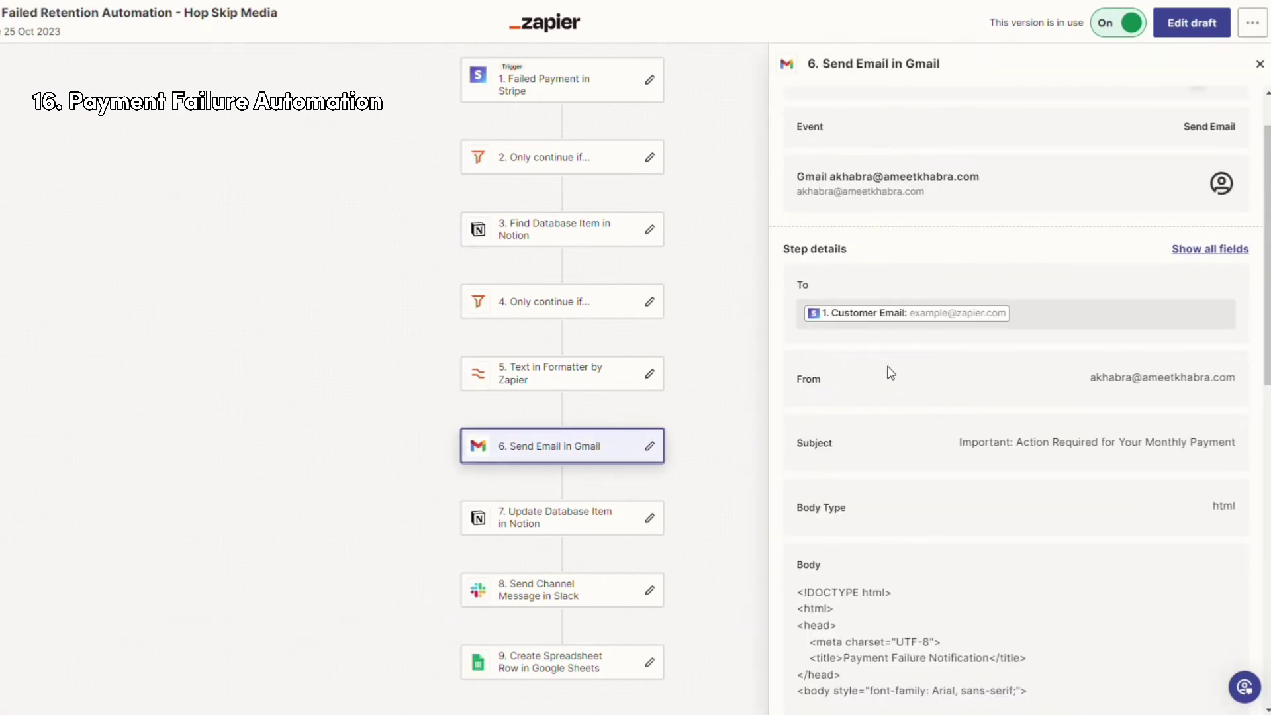
scroll(885, 369, down, 5)
scroll(874, 351, up, 1)
scroll(860, 335, down, 3)
scroll(860, 335, up, 1)
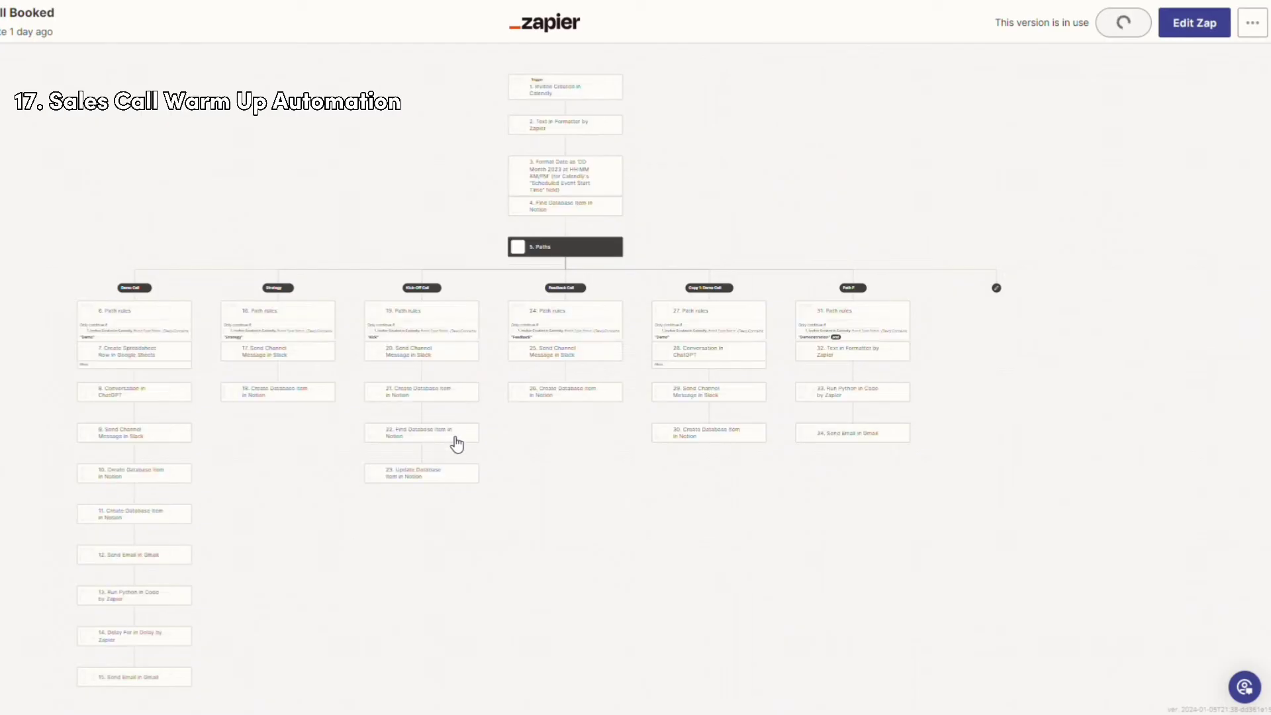
Reposition and scroll the branching Calendly zap's canvas to bring step 12 into view
drag(488, 417, 544, 470)
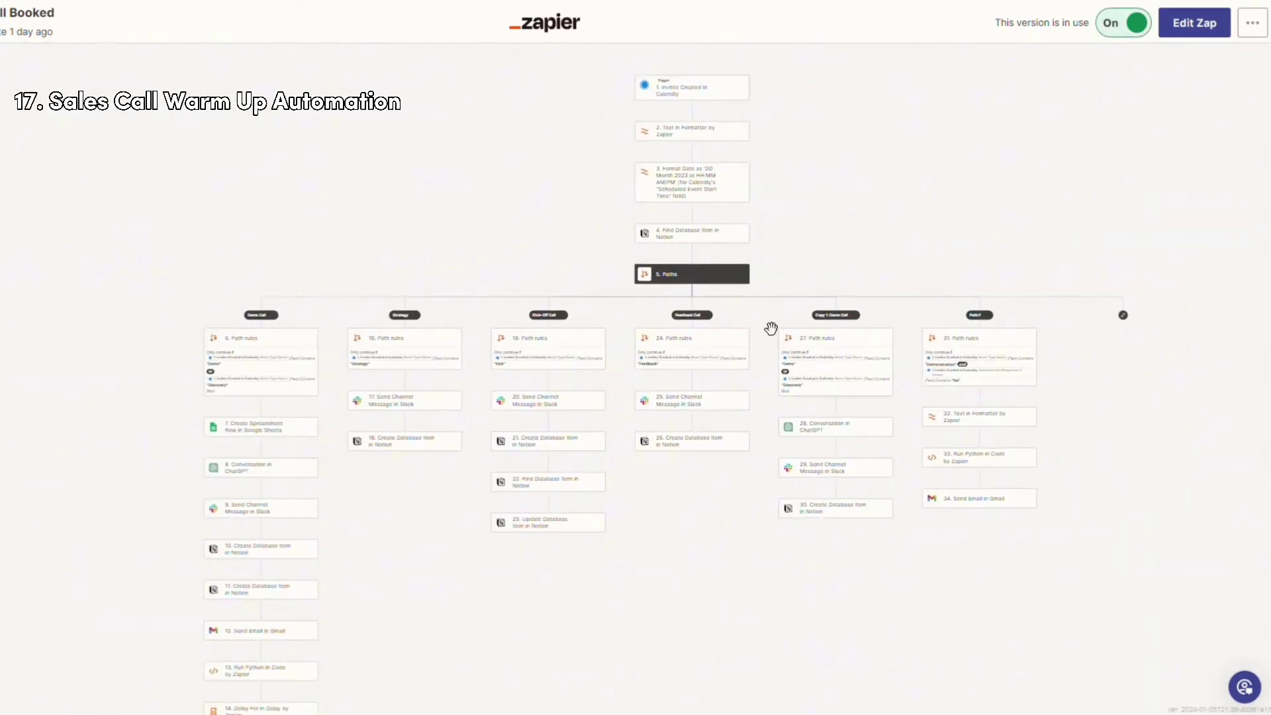
scroll(749, 357, left, 5)
scroll(207, 658, up, 5)
scroll(695, 525, up, 3)
scroll(664, 450, down, 3)
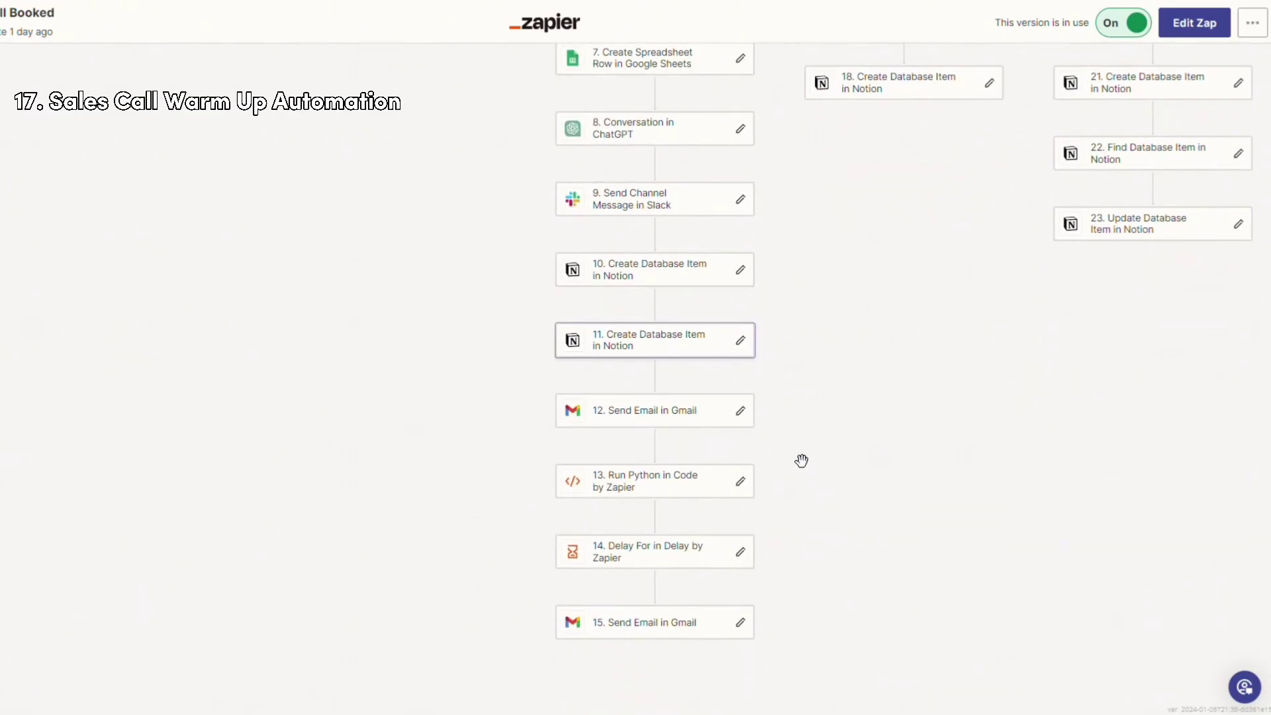
Open step 12's thank-you-for-booking Gmail email and scroll through its HTML body
click(682, 412)
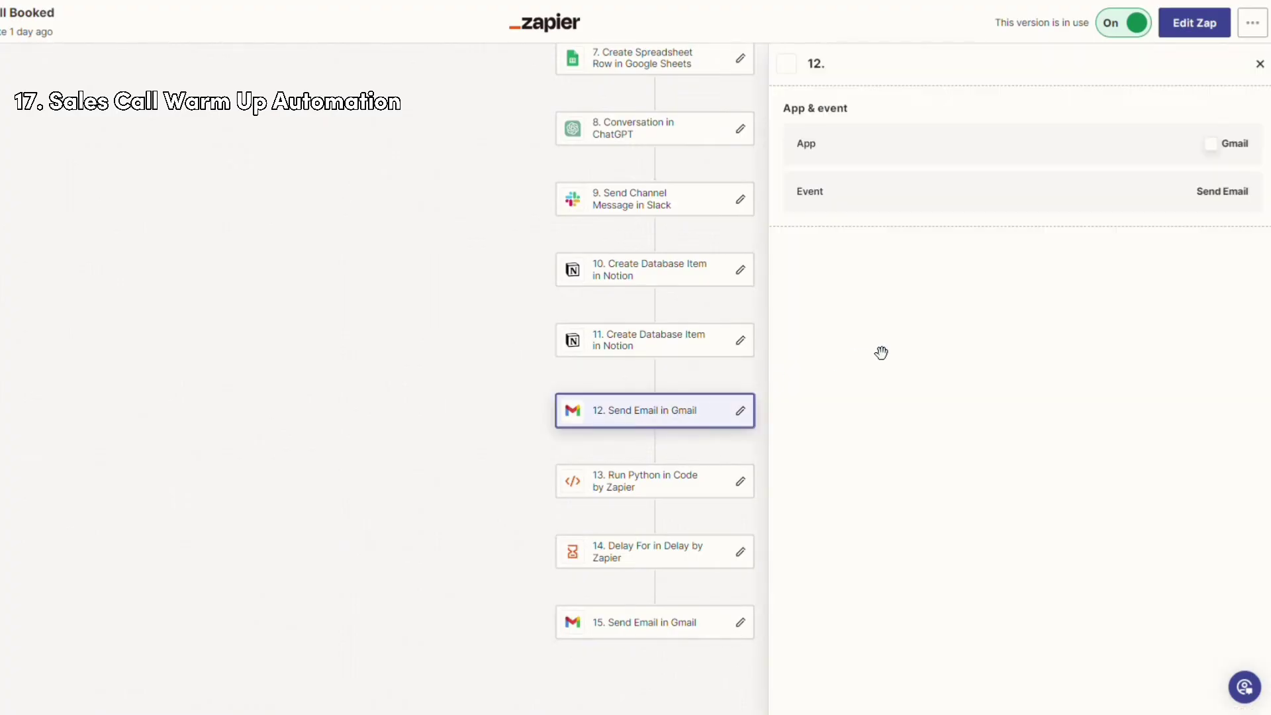
scroll(903, 383, down, 8)
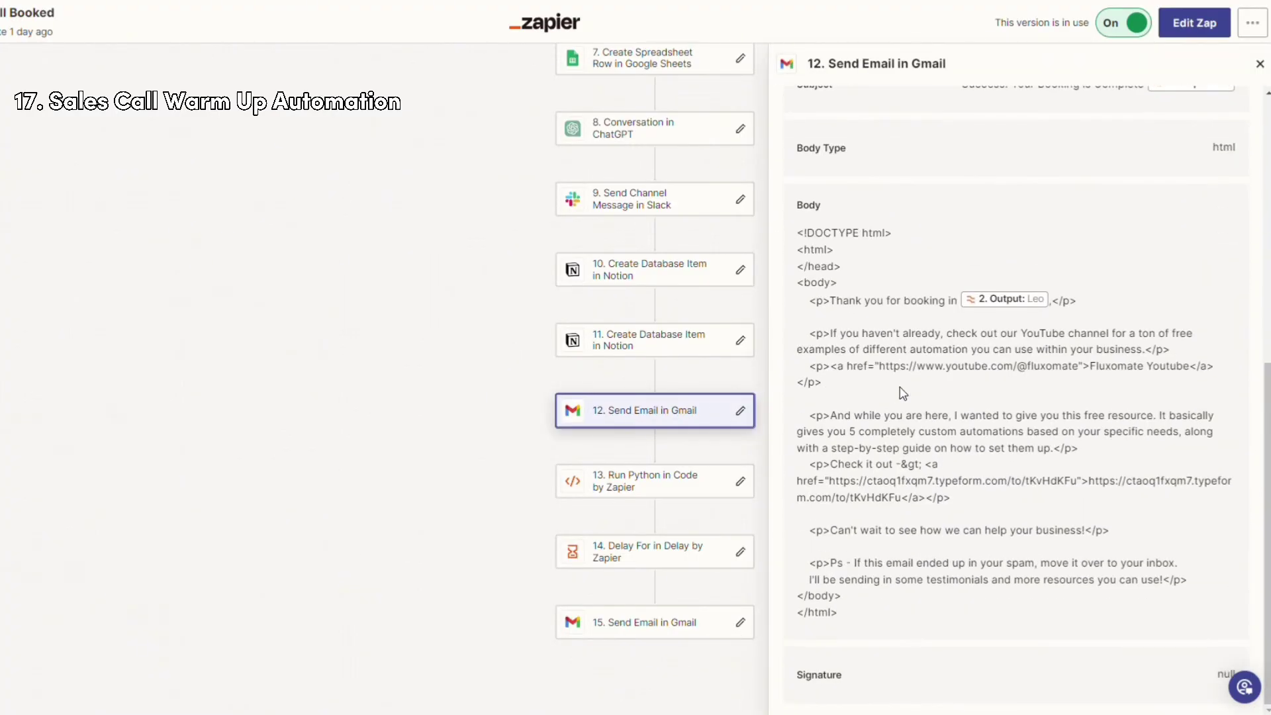
scroll(930, 402, up, 1)
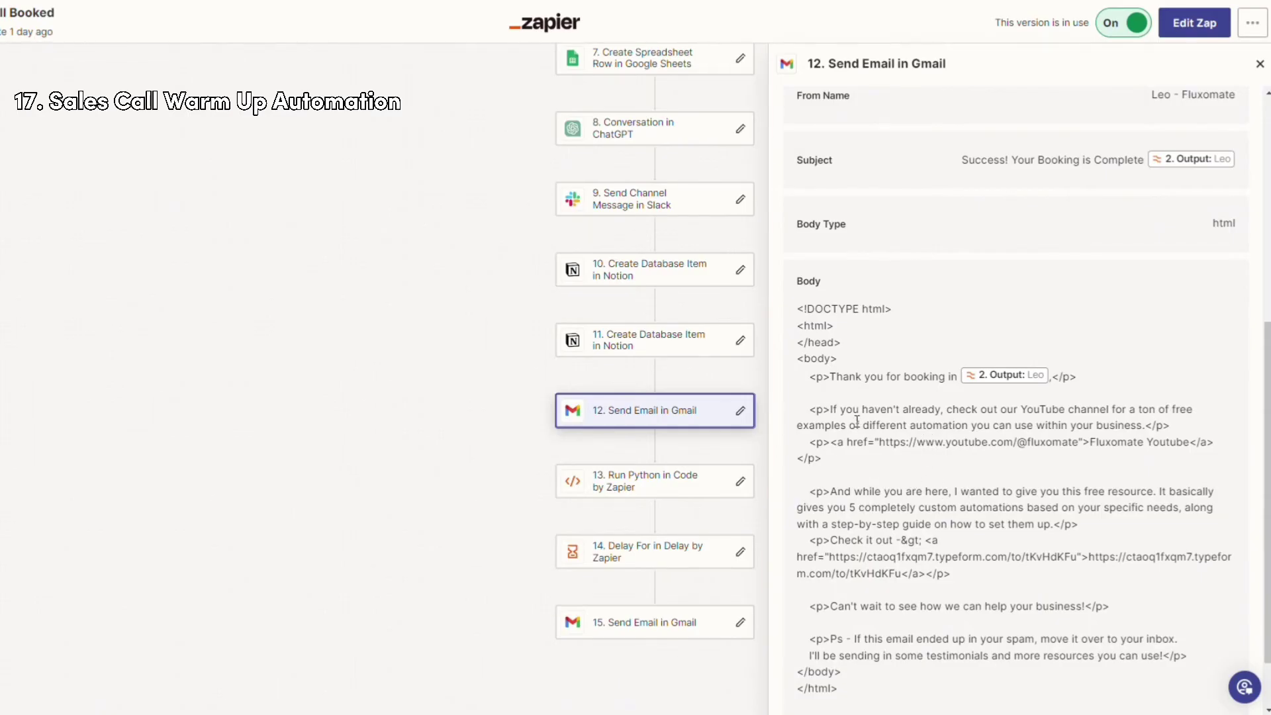
scroll(654, 434, down, 1)
drag(692, 430, 567, 422)
Review step 13's Python code, step 14's delay settings and step 15's follow-up case study email
click(571, 443)
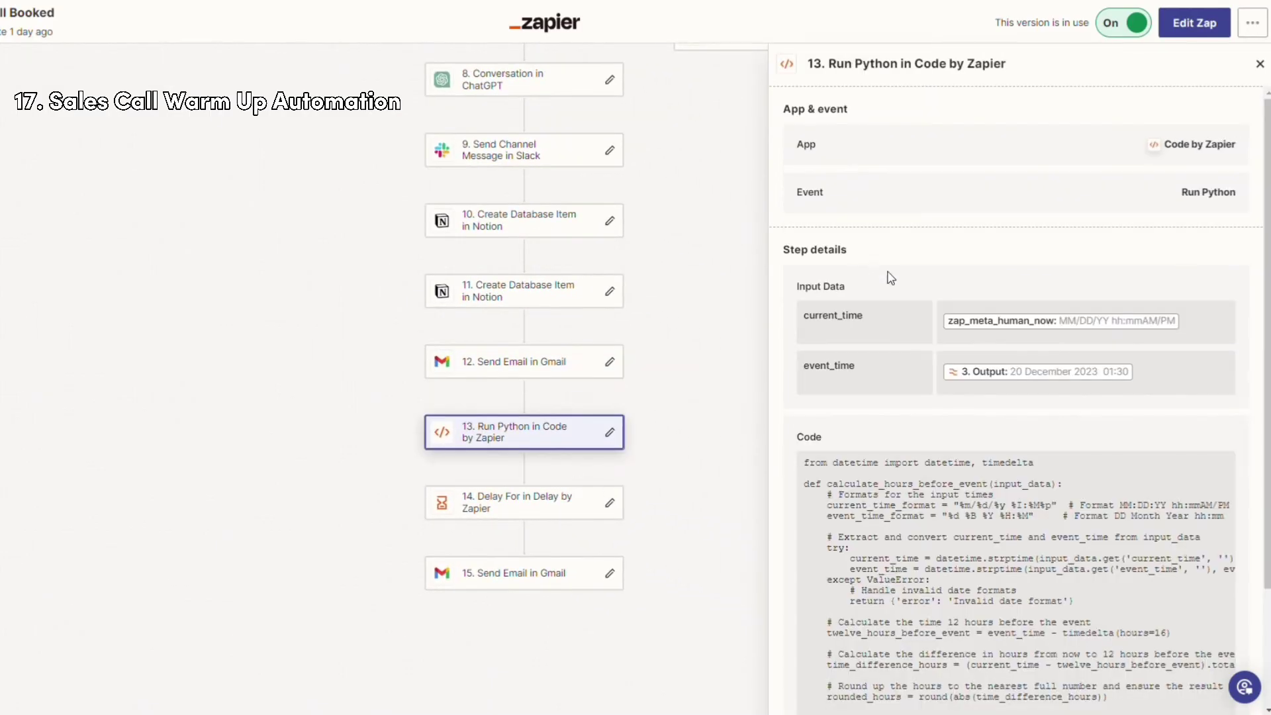
scroll(899, 419, down, 1)
scroll(899, 419, down, 2)
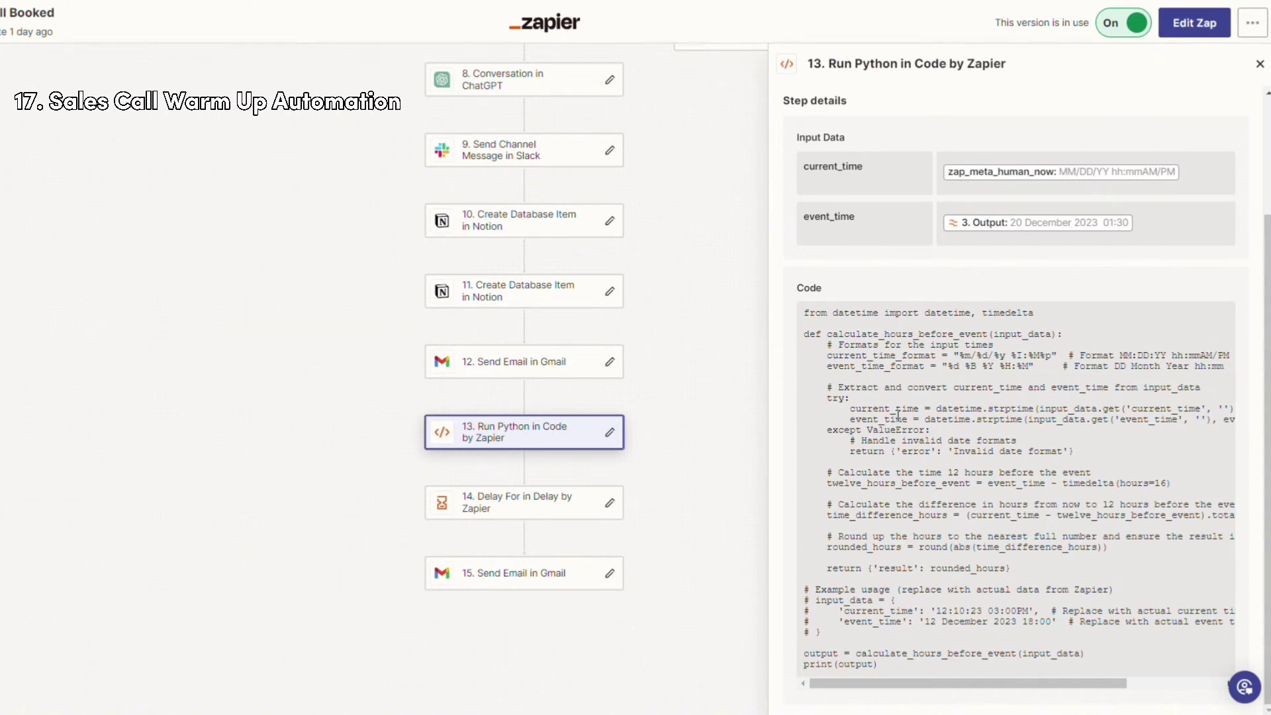
click(526, 511)
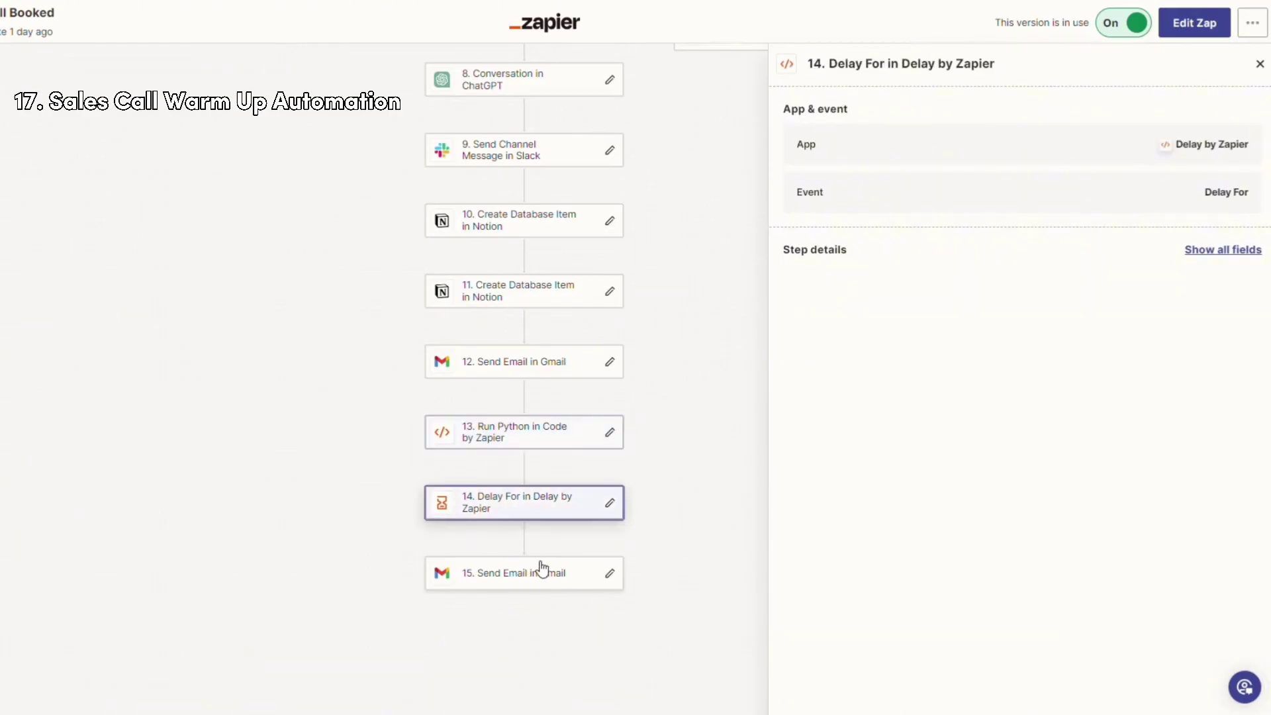
click(544, 563)
scroll(875, 536, down, 5)
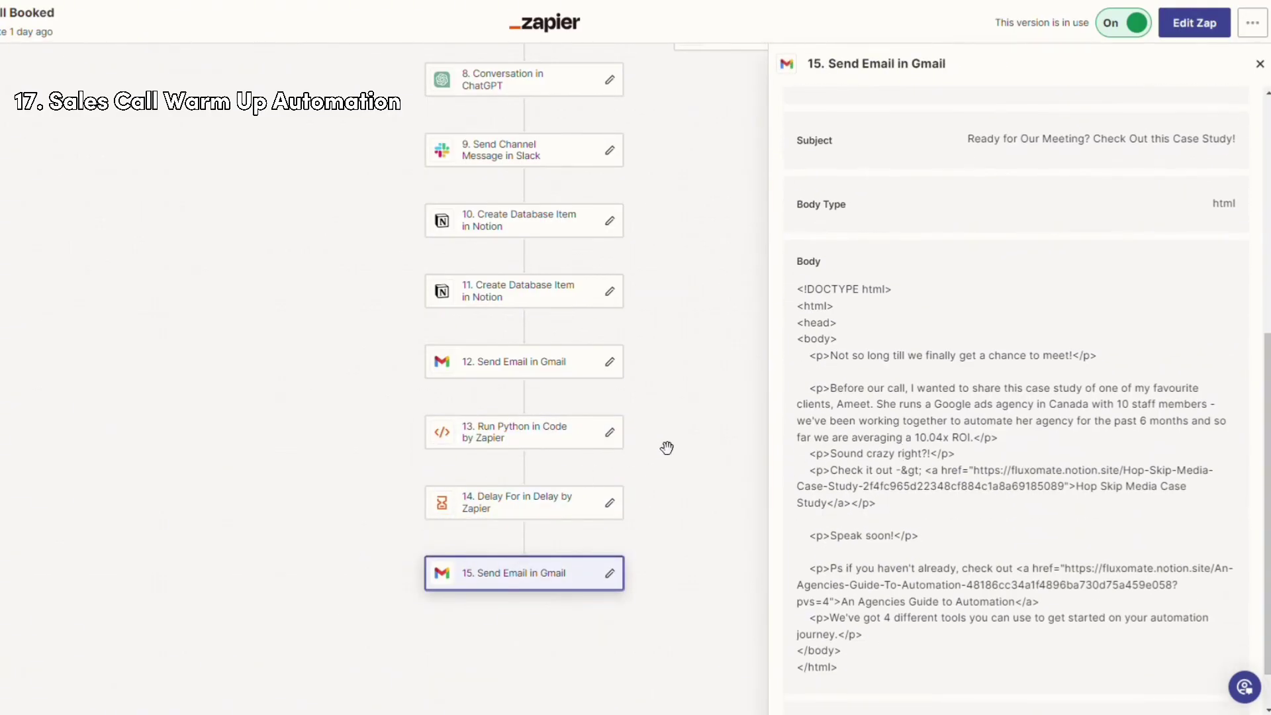
Close the step details and pan the canvas over to the Paths branches and their rules
click(1258, 67)
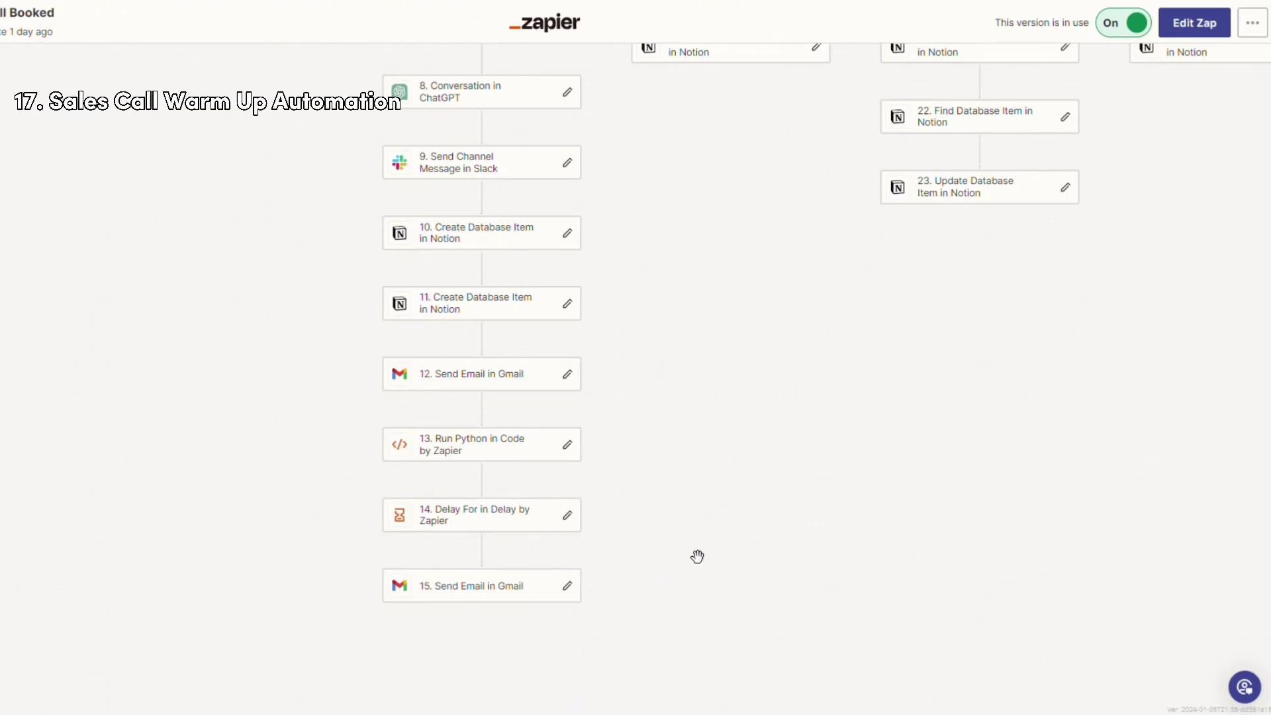
drag(707, 524, 848, 517)
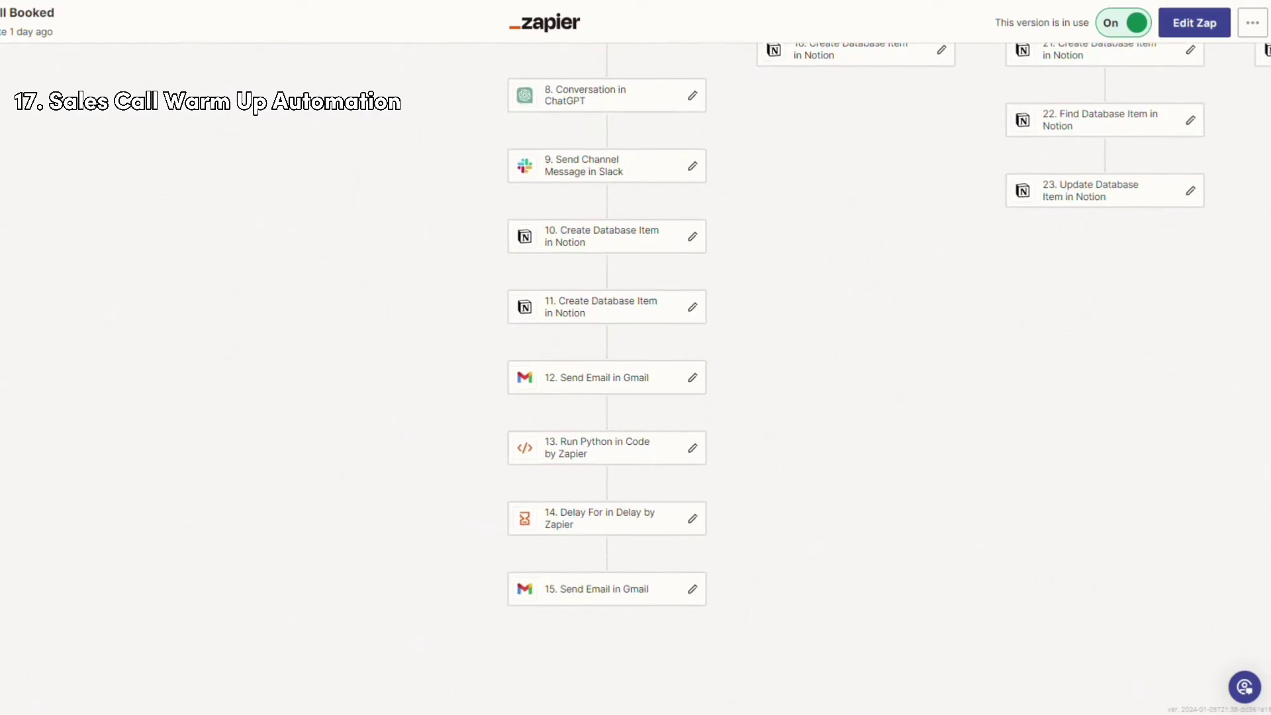
scroll(364, 664, up, 1)
scroll(553, 636, down, 1)
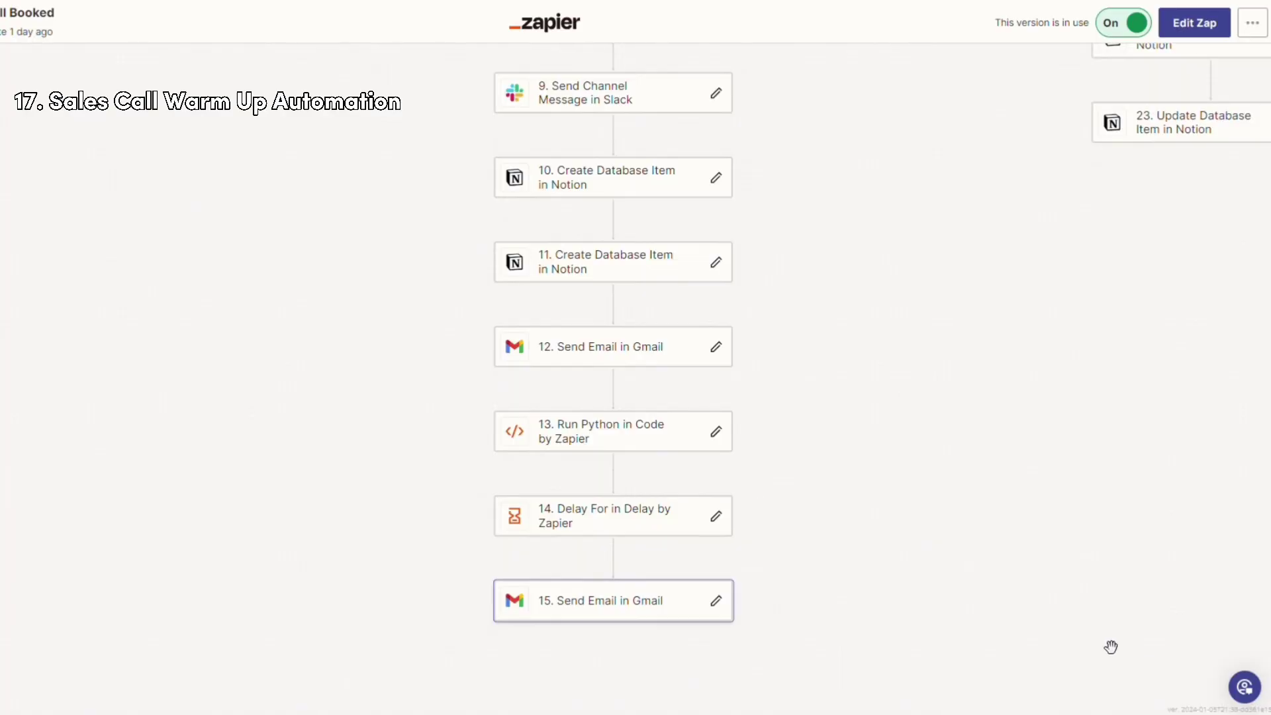
scroll(973, 464, up, 1)
scroll(972, 463, right, 2)
scroll(830, 569, up, 3)
scroll(830, 570, right, 3)
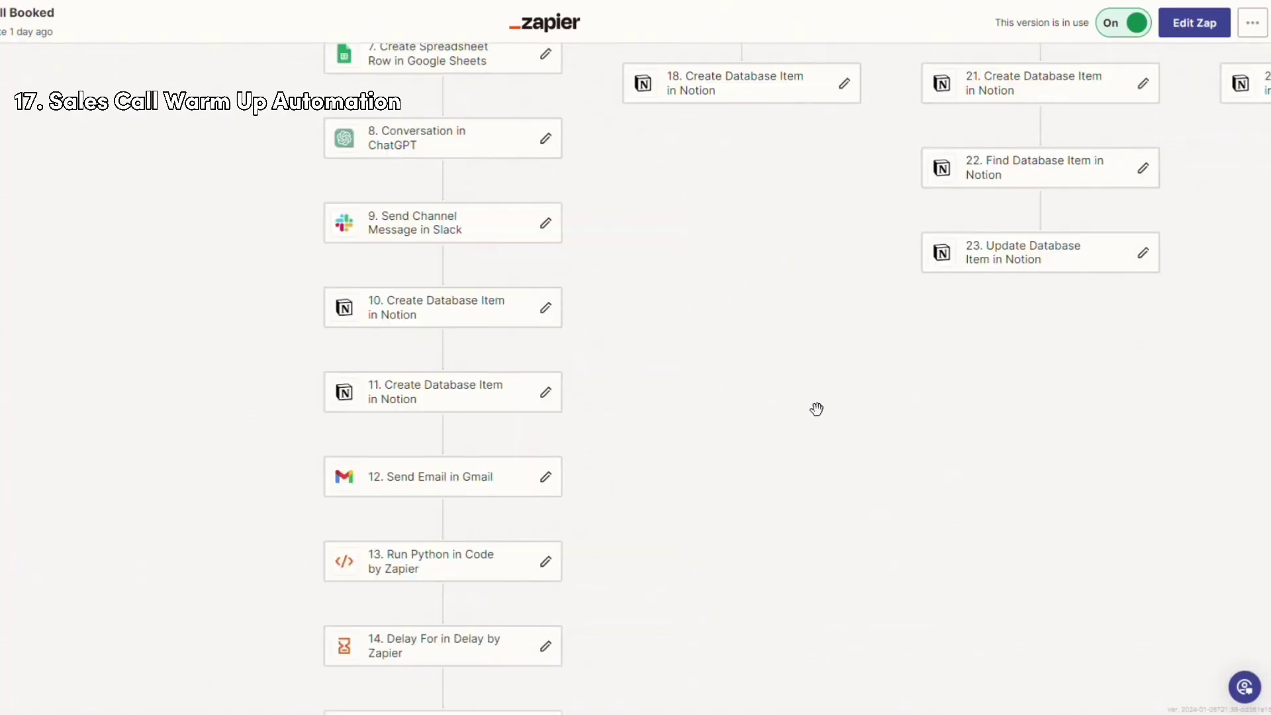
scroll(867, 417, right, 2)
scroll(868, 416, down, 1)
Move to the cancellation branch and highlight step 33's Python code that cancels the booked call
scroll(635, 443, right, 8)
scroll(635, 443, up, 4)
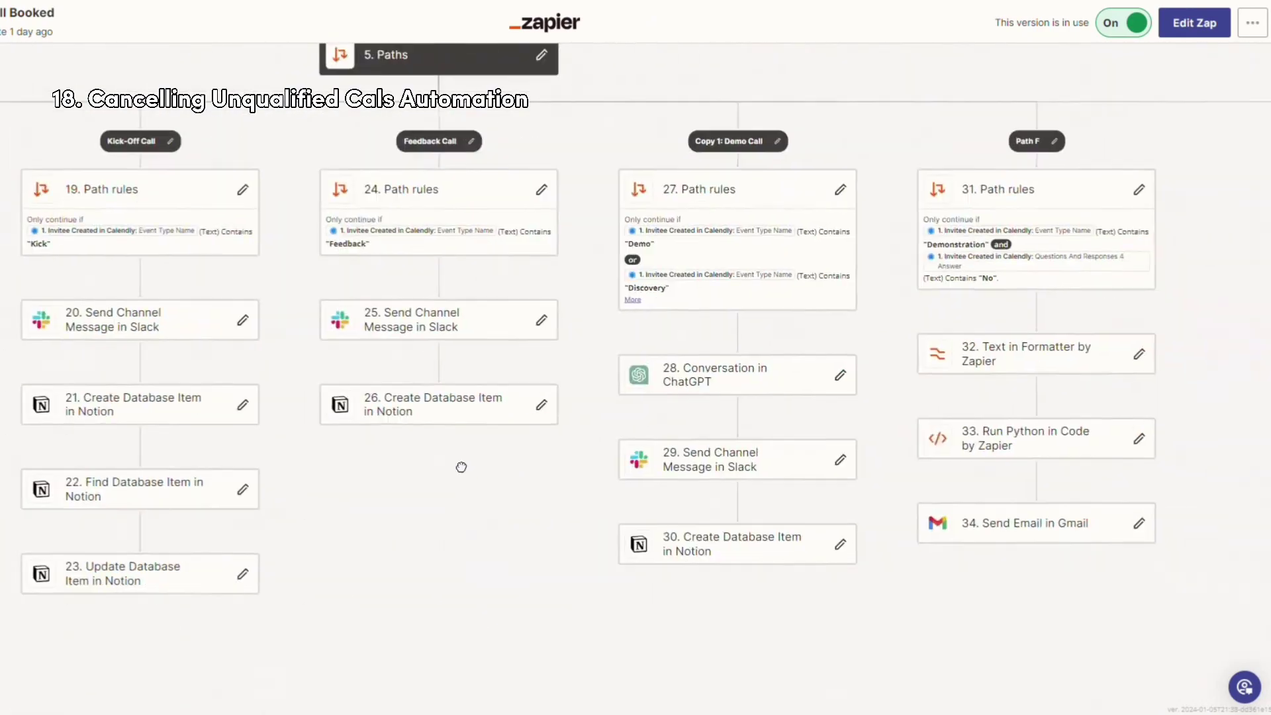
scroll(489, 456, right, 5)
scroll(489, 457, up, 1)
scroll(765, 440, down, 1)
scroll(765, 440, left, 1)
scroll(765, 440, right, 2)
scroll(765, 440, up, 1)
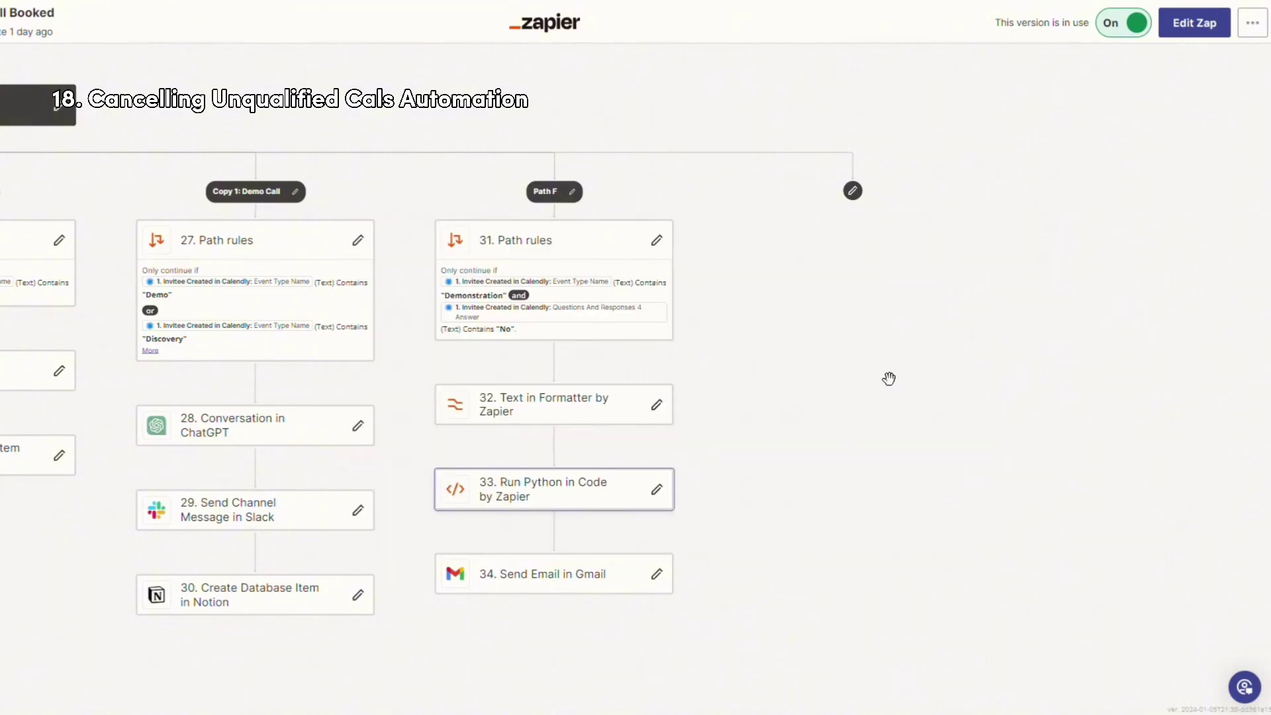
click(555, 489)
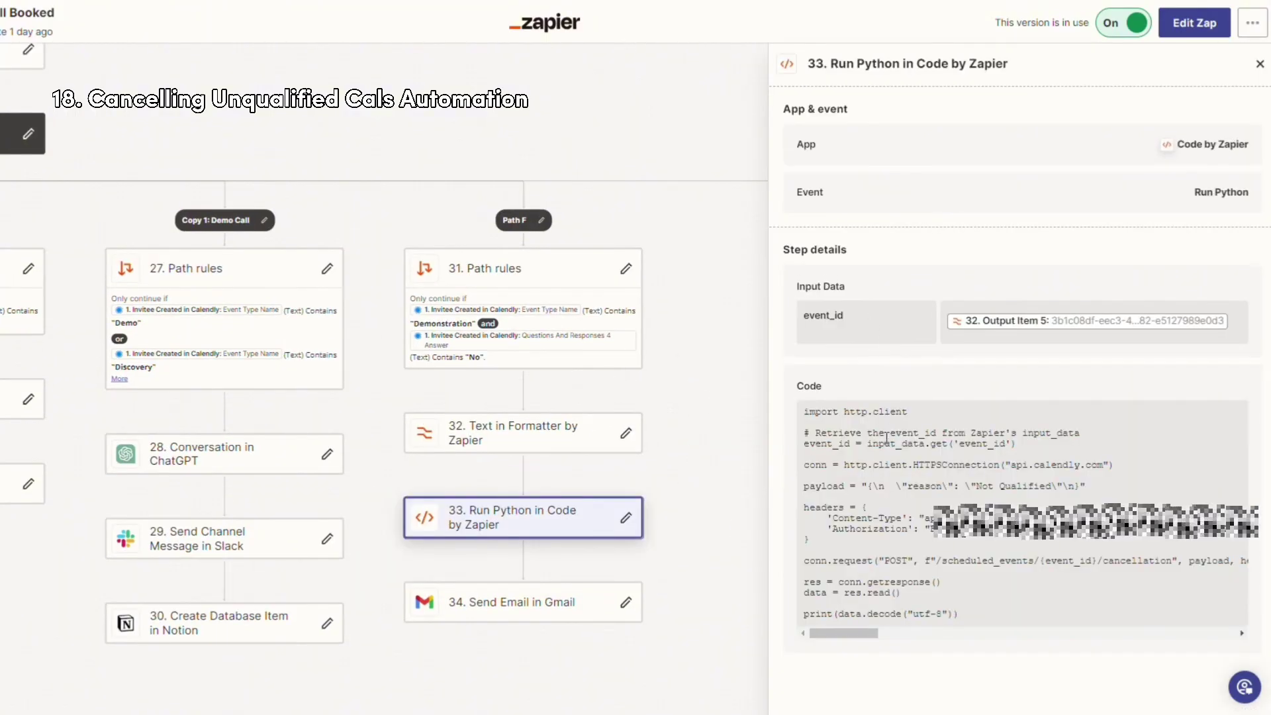
drag(1048, 548, 550, 567)
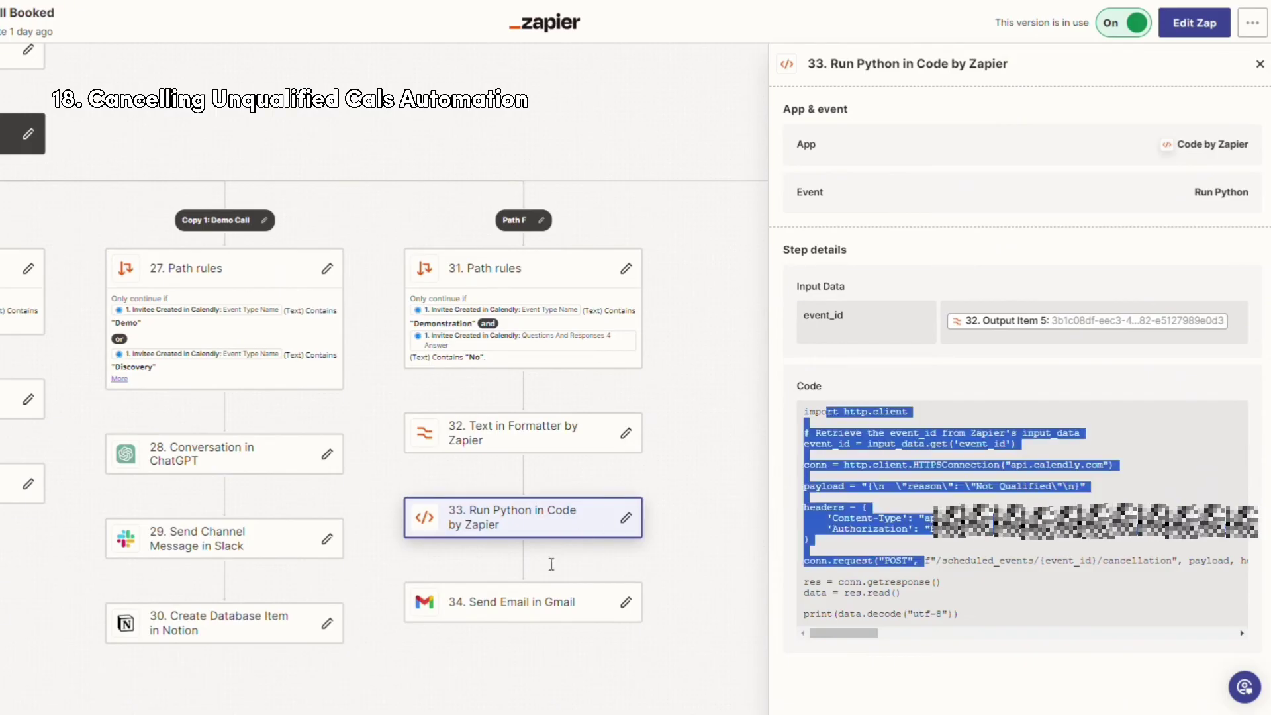
Scroll through the cancellation email's HTML body, highlighting its YouTube links
click(569, 603)
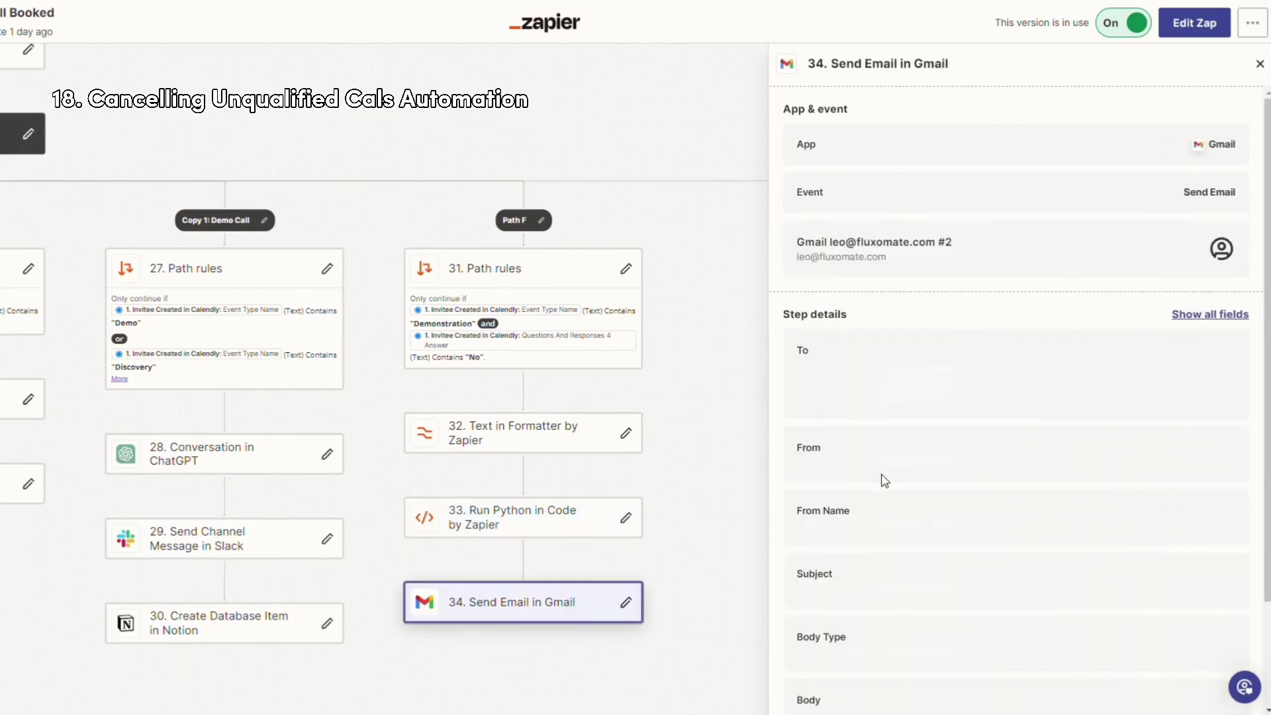
scroll(882, 483, down, 2)
scroll(886, 487, down, 5)
scroll(887, 488, down, 3)
scroll(911, 522, up, 2)
scroll(910, 521, down, 1)
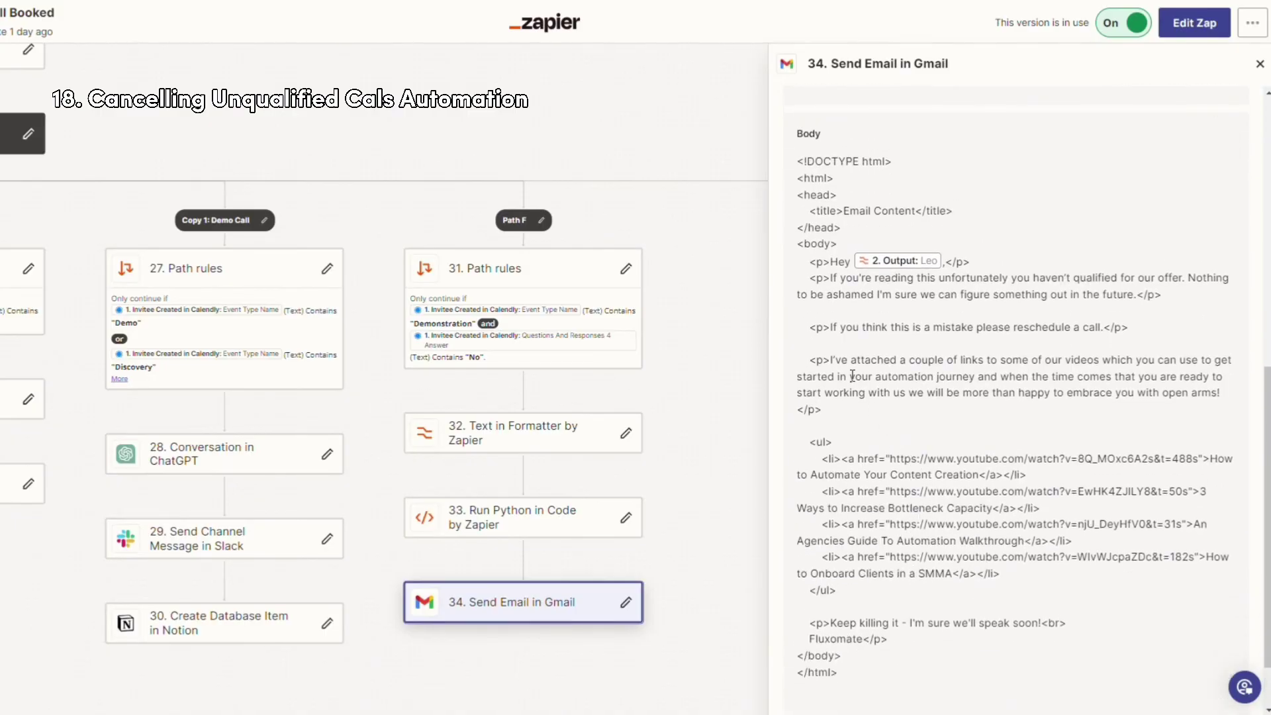
drag(904, 463, 1044, 526)
click(905, 445)
Scroll the canvas through the remaining steps of the unqualified-call cancellation flow
scroll(720, 305, up, 1)
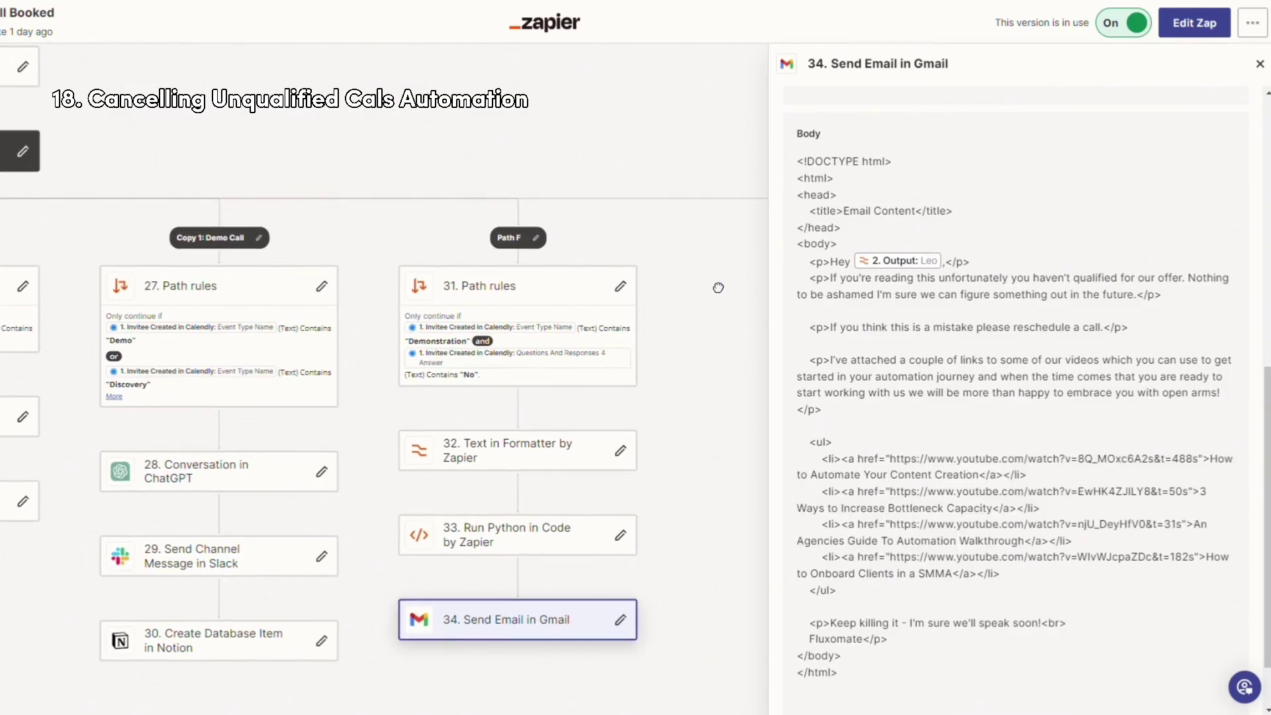
scroll(711, 291, right, 1)
scroll(671, 249, right, 1)
scroll(669, 249, down, 1)
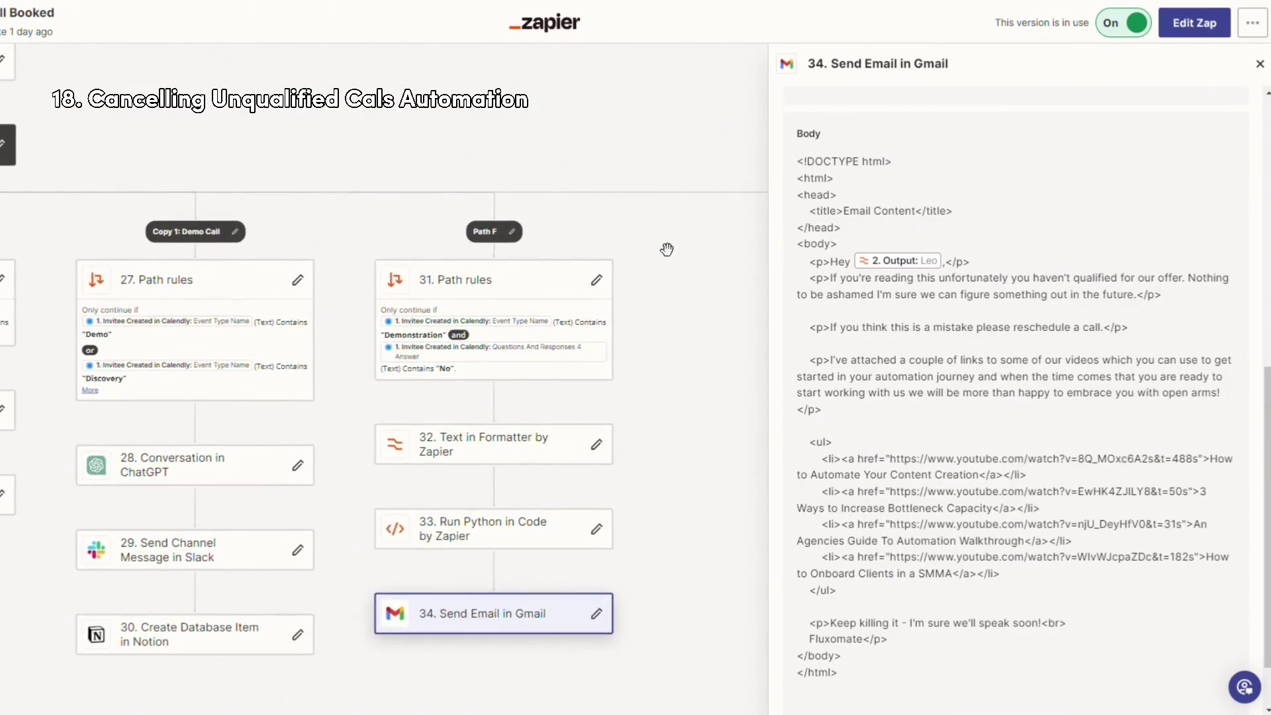
scroll(655, 319, down, 2)
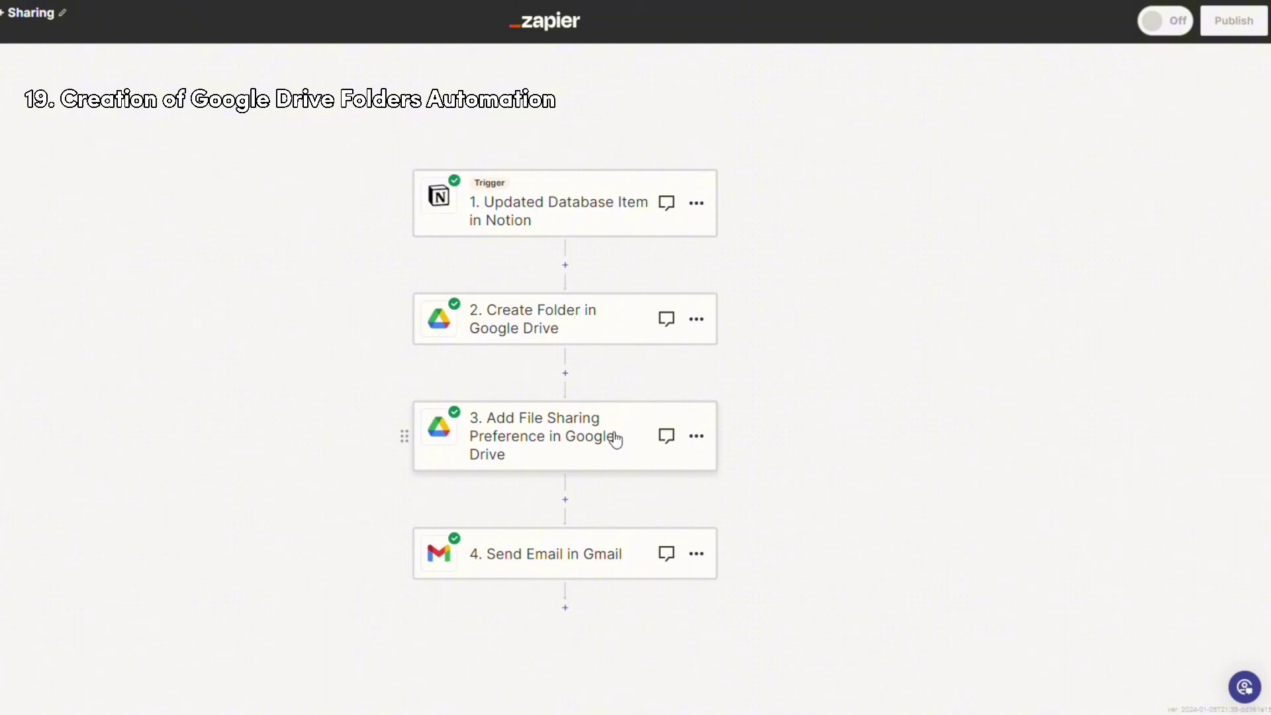
click(596, 554)
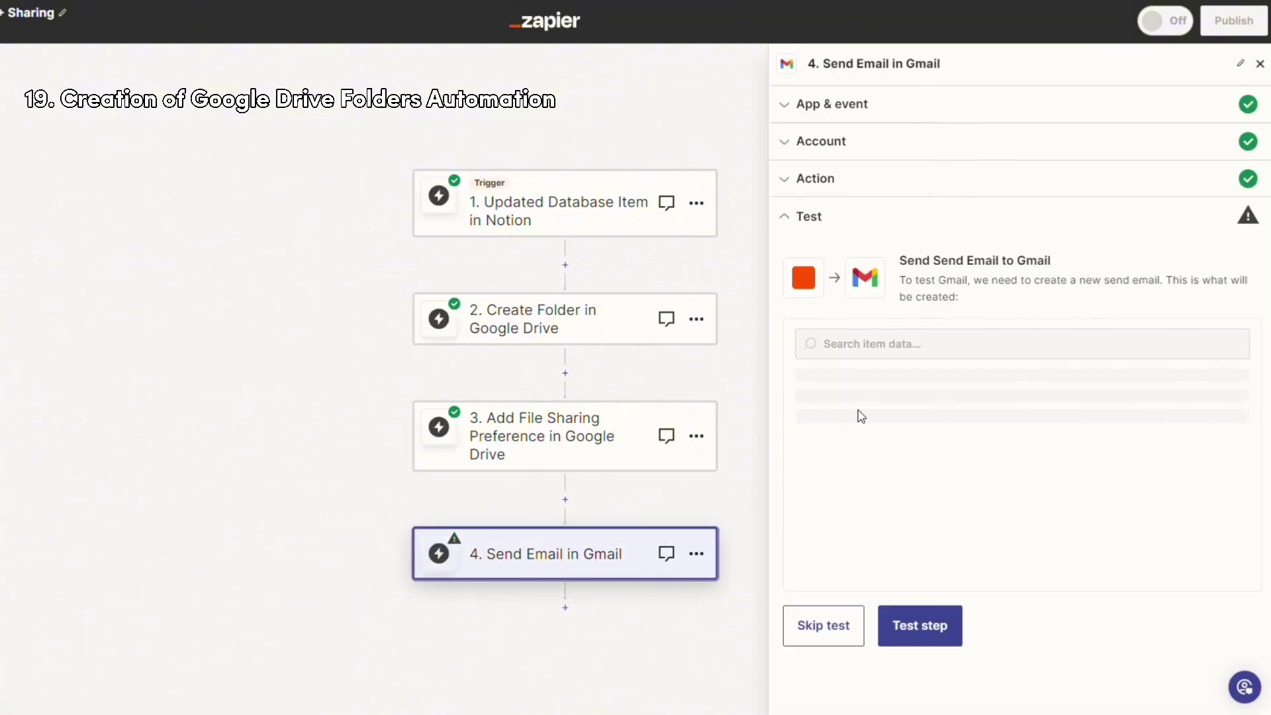
scroll(987, 493, up, 2)
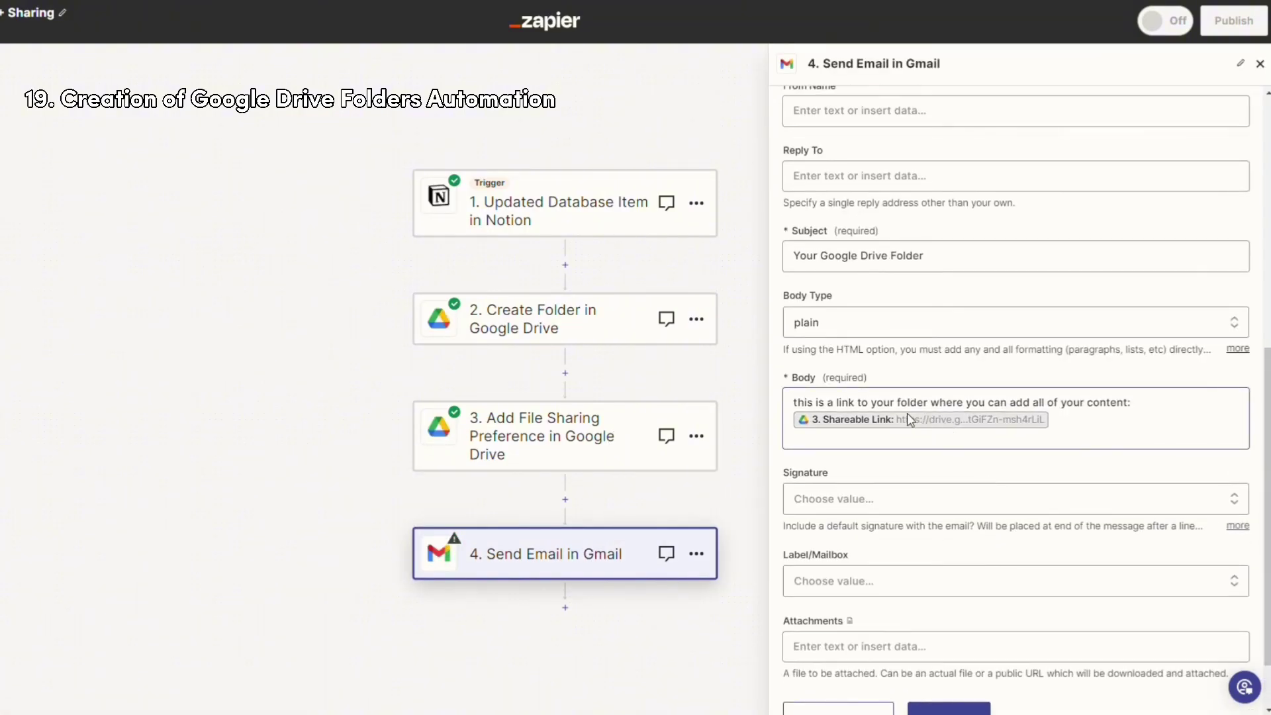
drag(711, 523, 670, 553)
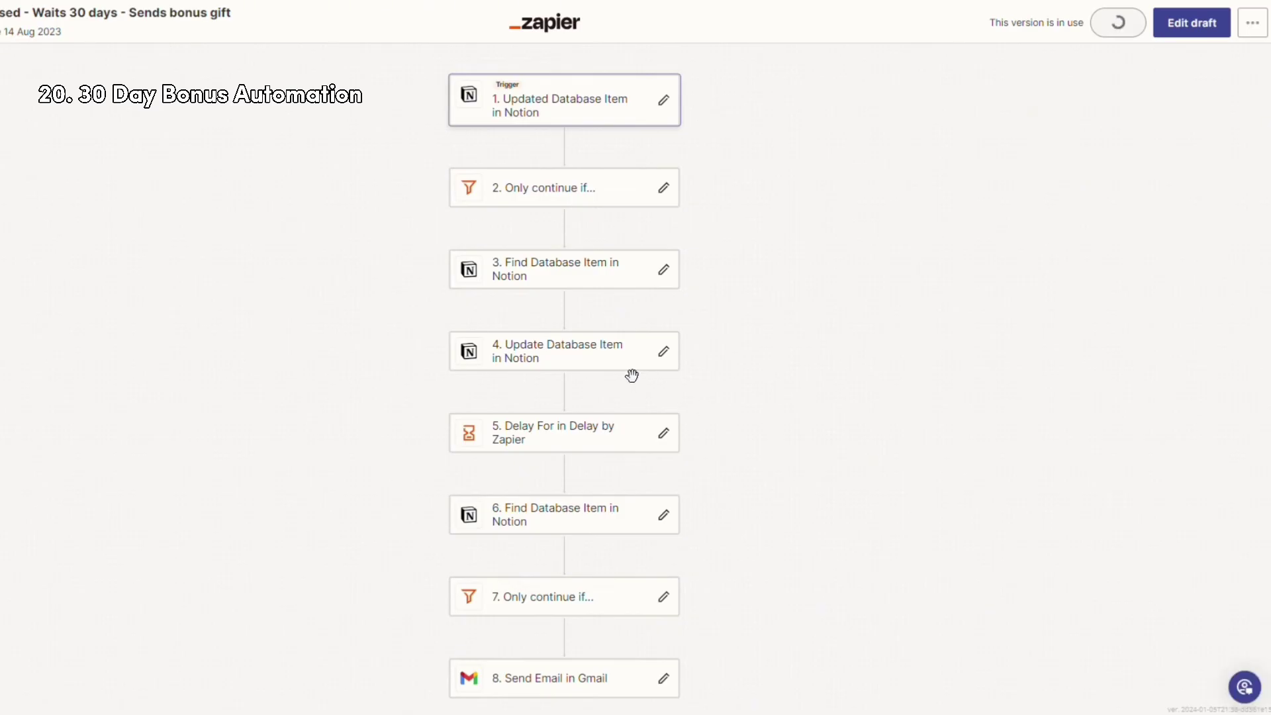
Scroll and pan through the 30 Day Bonus zap's steps 1 to 8, Notion update to Gmail email
scroll(735, 252, down, 2)
drag(742, 221, 735, 249)
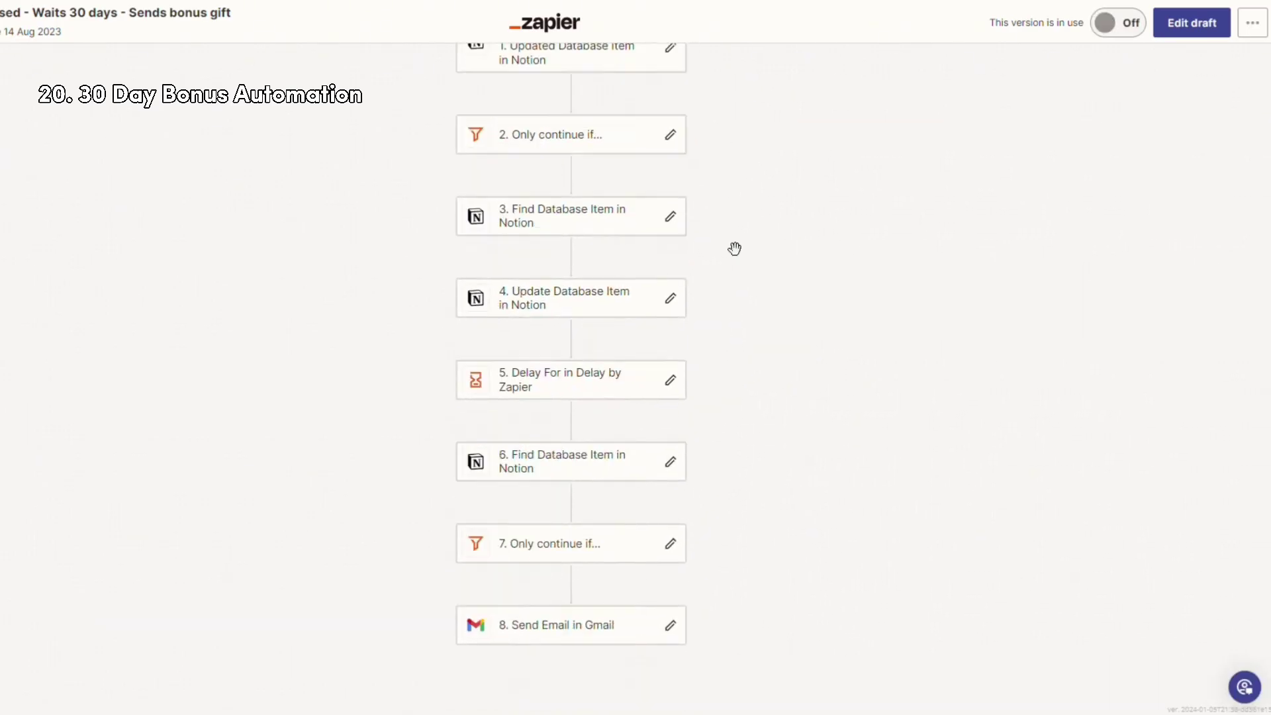
scroll(738, 265, up, 1)
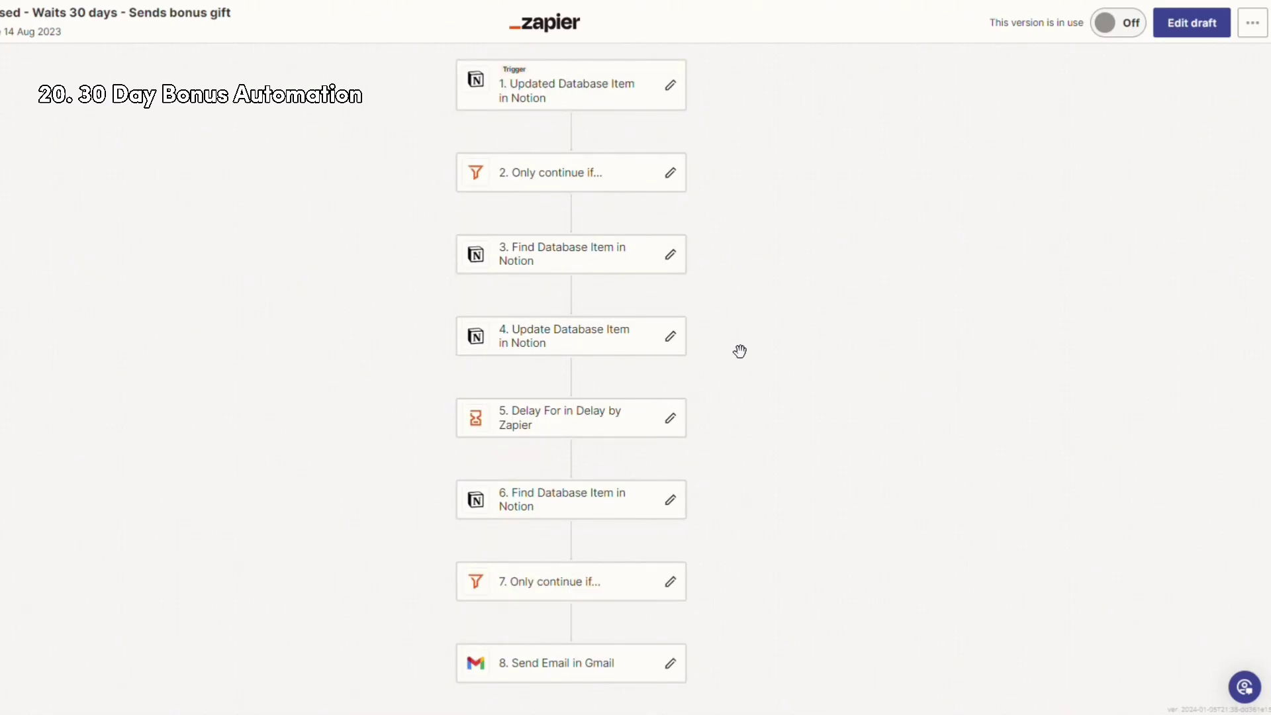
scroll(505, 114, down, 1)
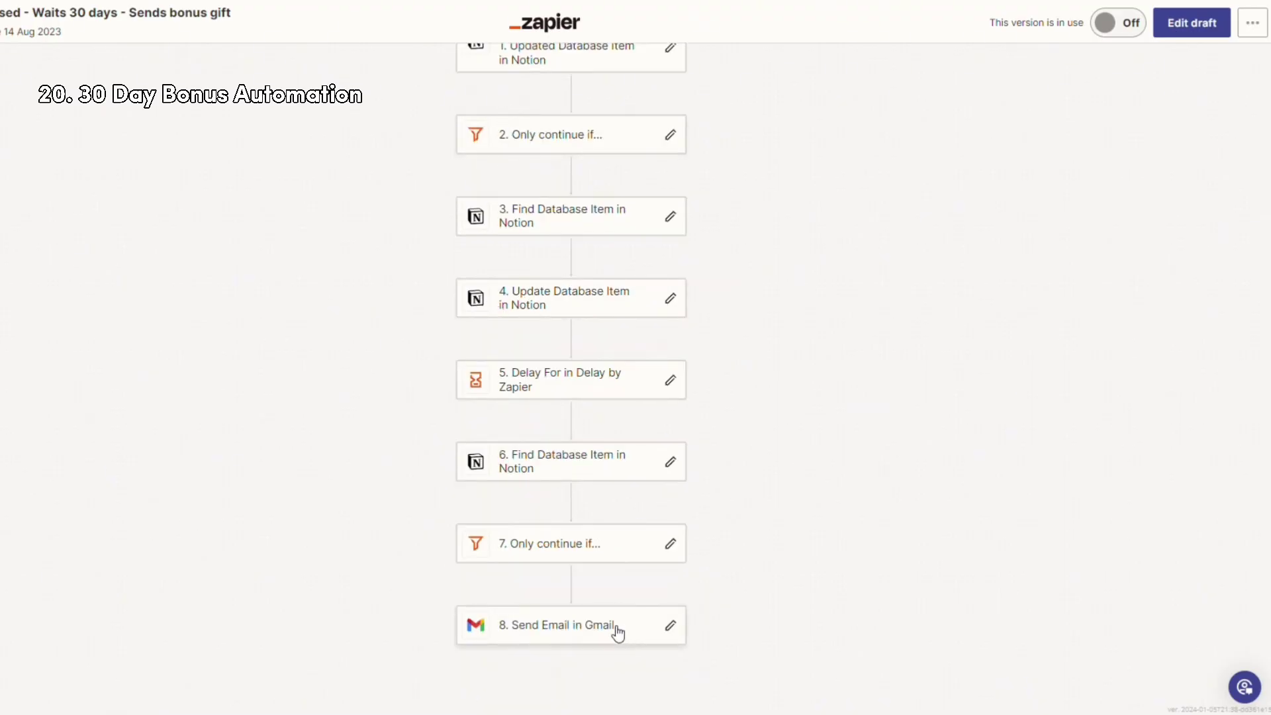
scroll(681, 560, down, 3)
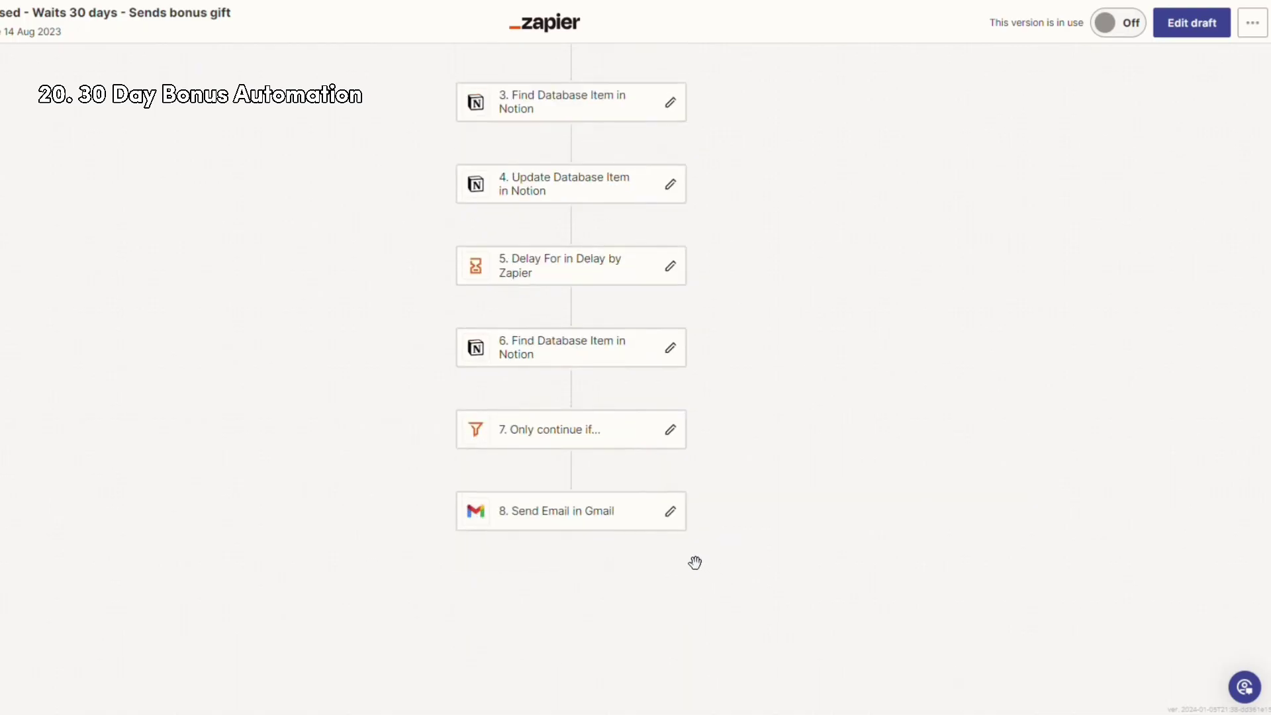
scroll(554, 527, up, 4)
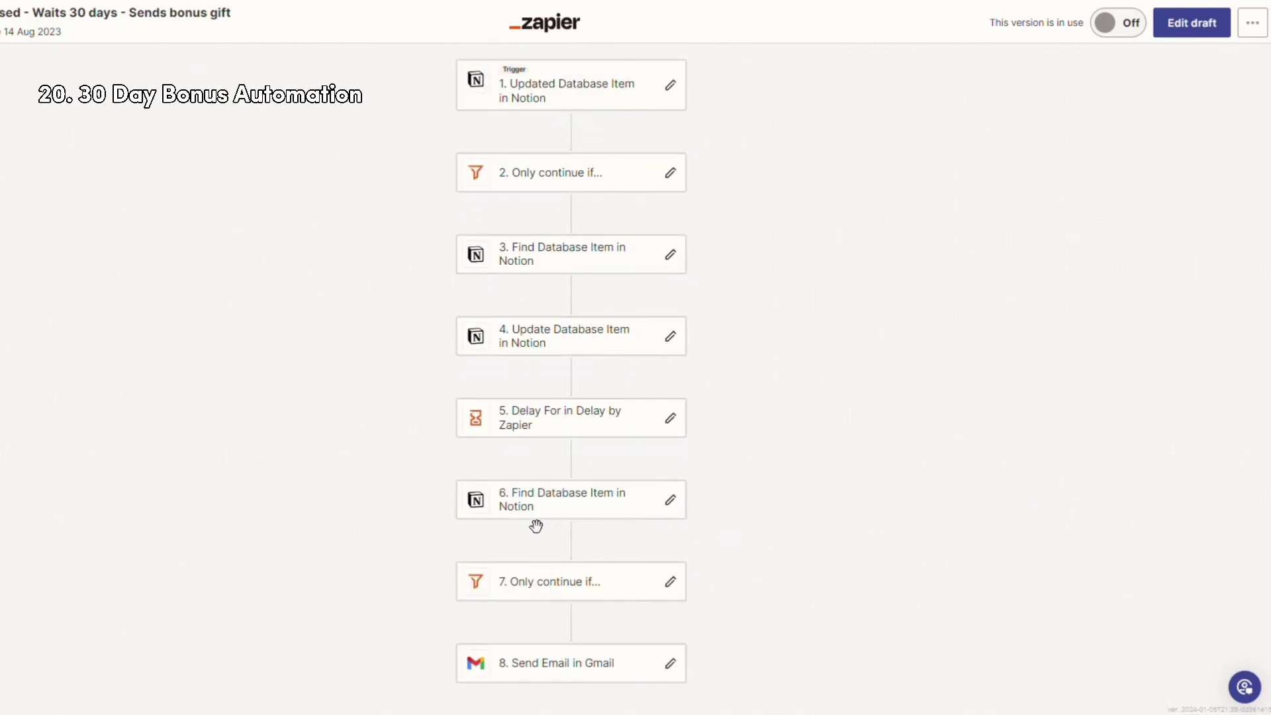
scroll(552, 527, down, 2)
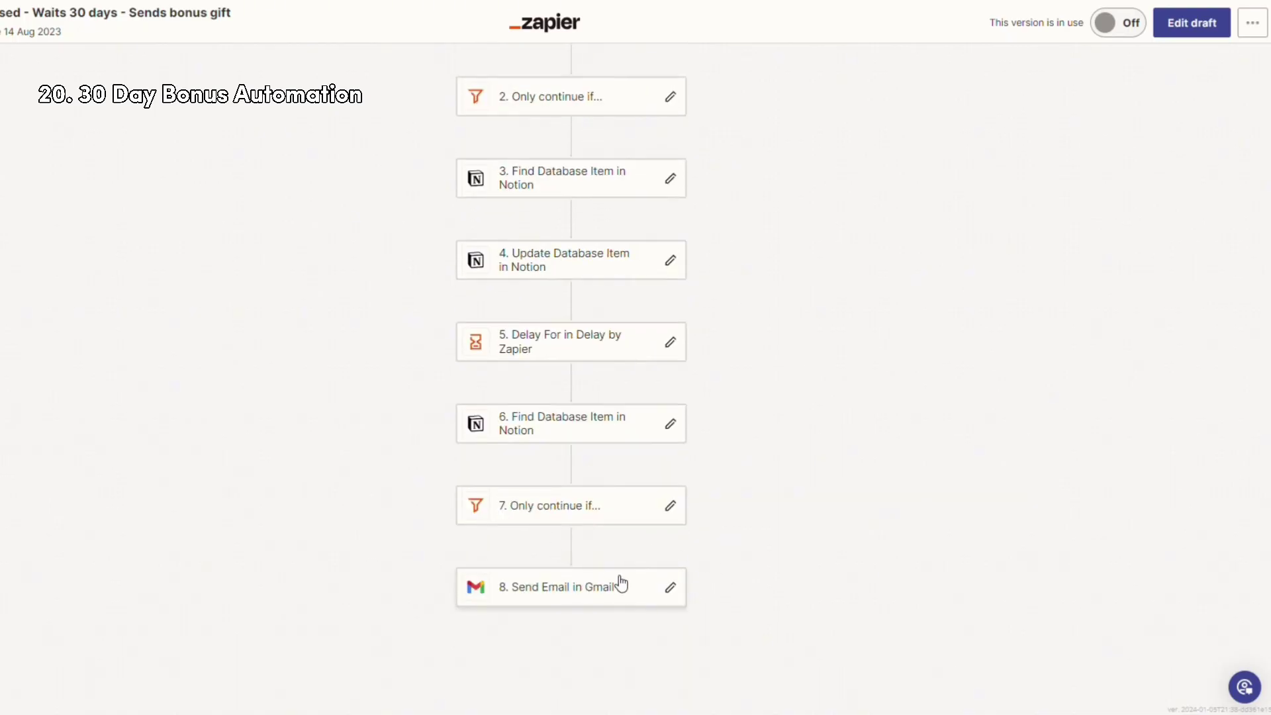
scroll(629, 522, up, 3)
scroll(633, 519, down, 4)
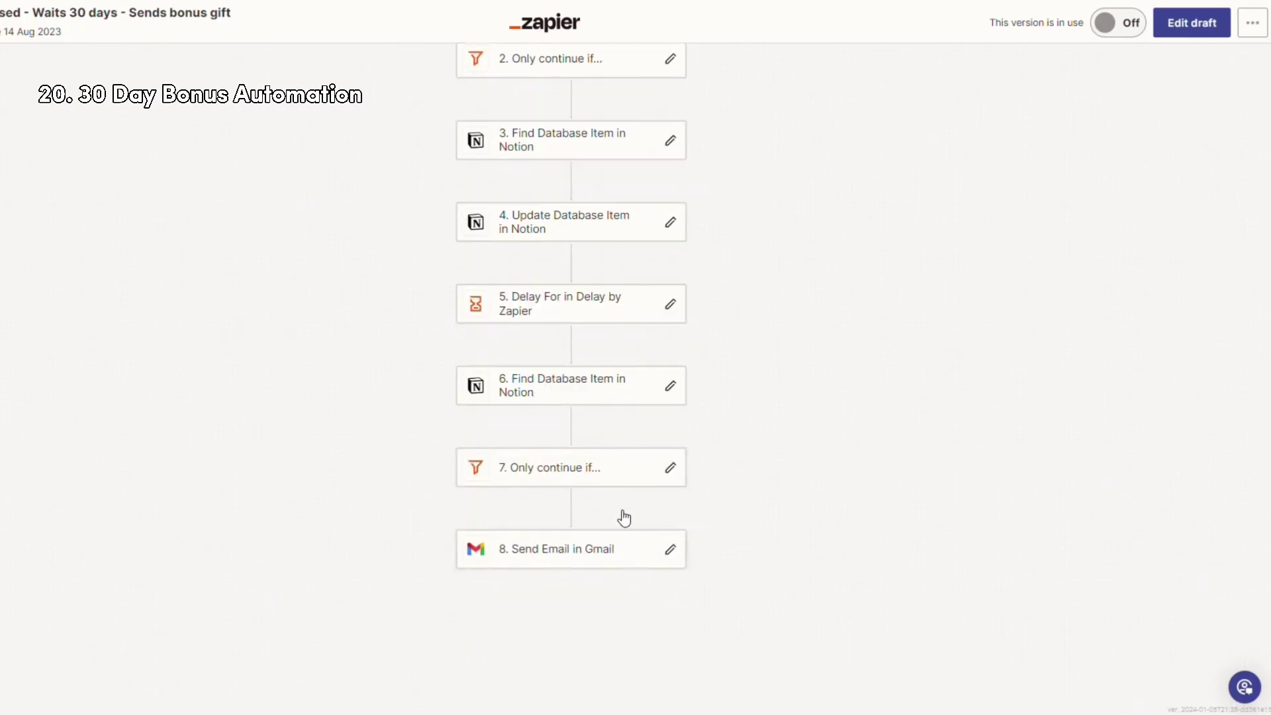
drag(614, 526, 570, 612)
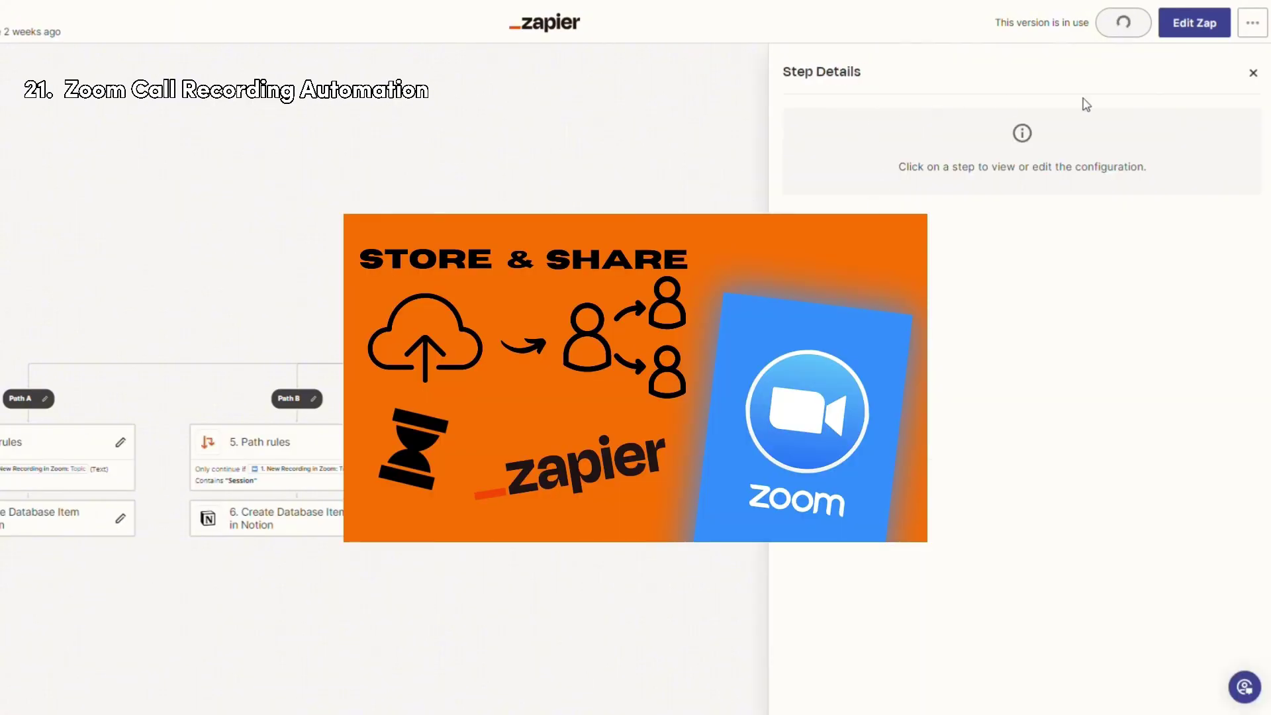
Pan the Zoom recording zap to show Path A's rules and its Notion database item step
drag(953, 195, 980, 184)
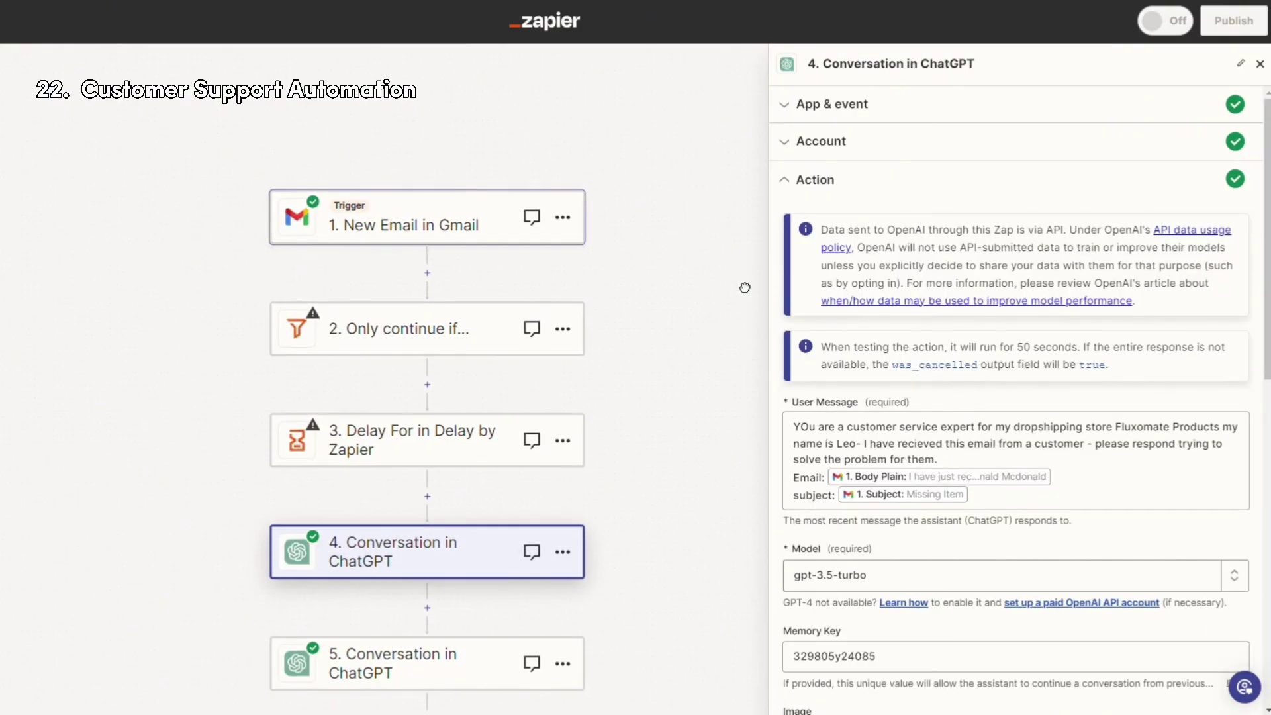
Show the New Email in Gmail trigger's settings and scroll through the customer support zap's steps
scroll(666, 295, down, 1)
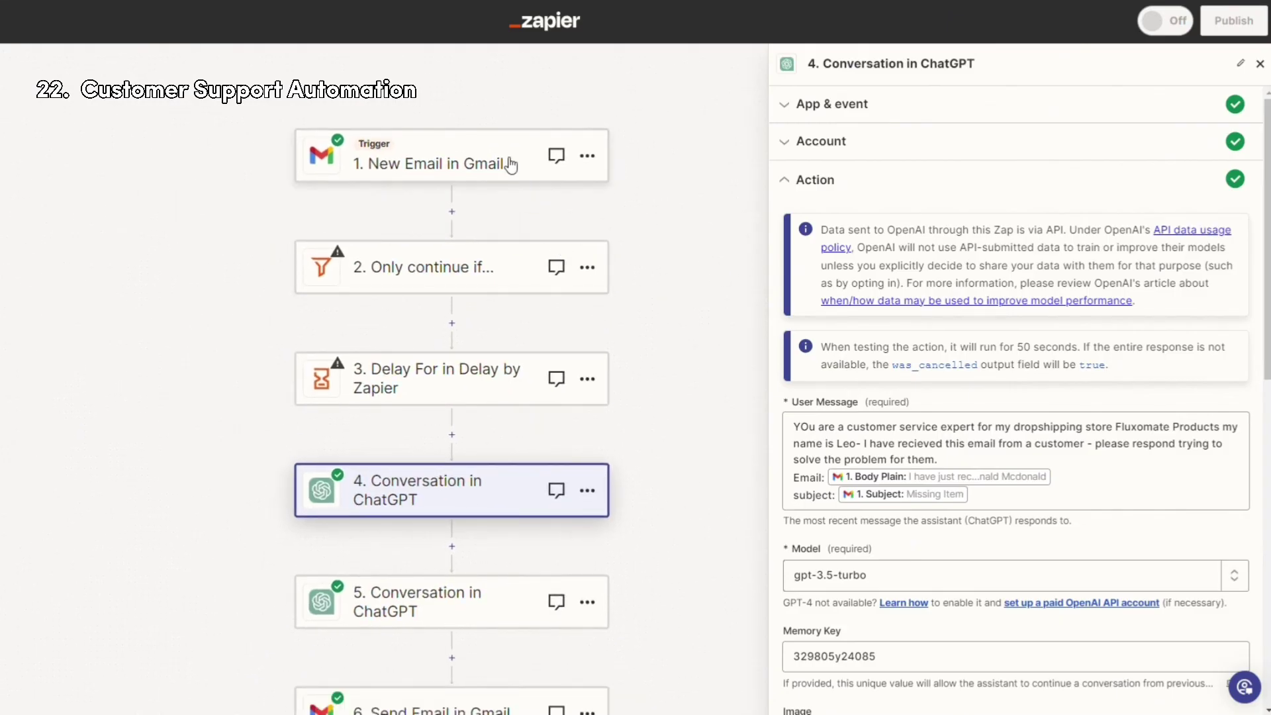
click(490, 164)
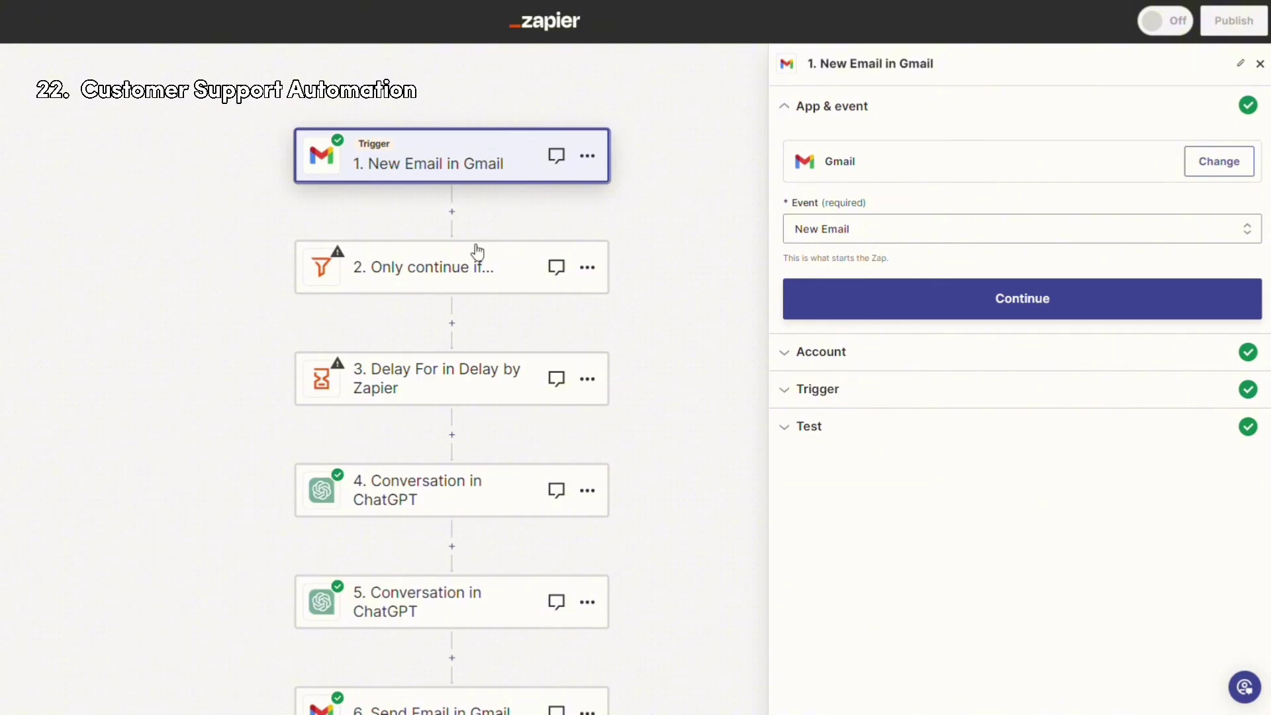
scroll(610, 298, down, 2)
scroll(642, 230, up, 1)
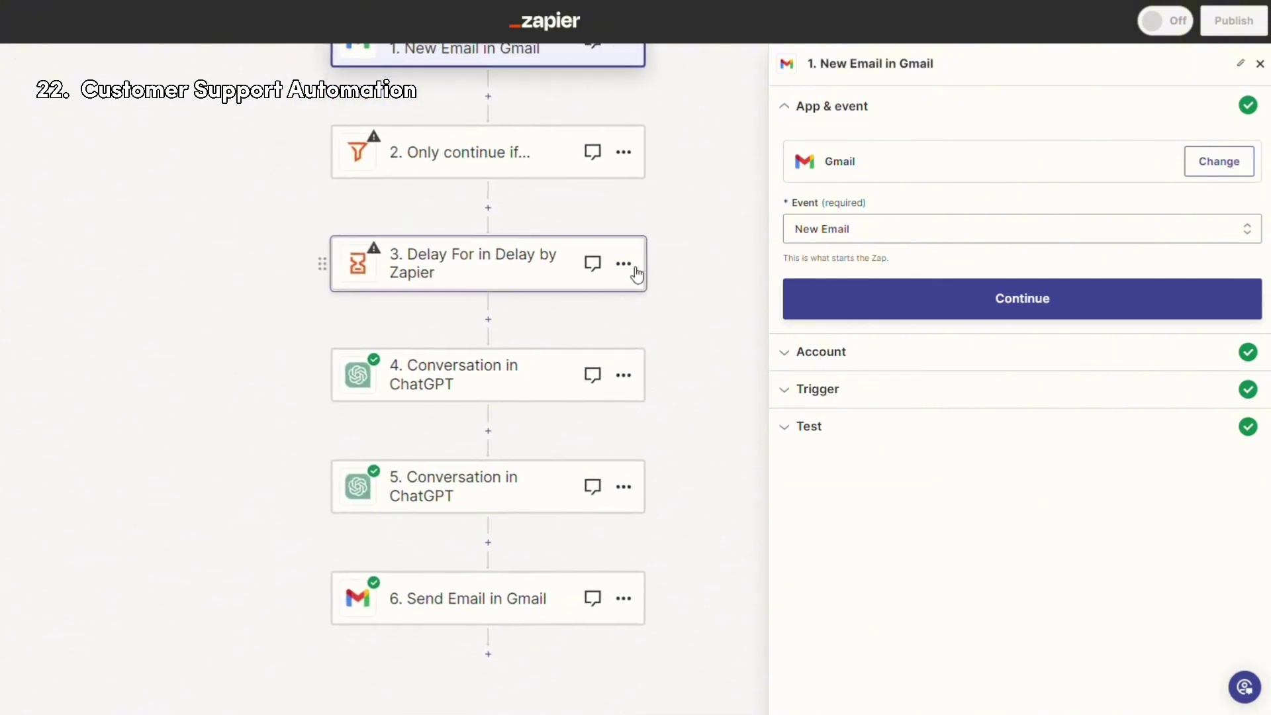
scroll(642, 299, down, 1)
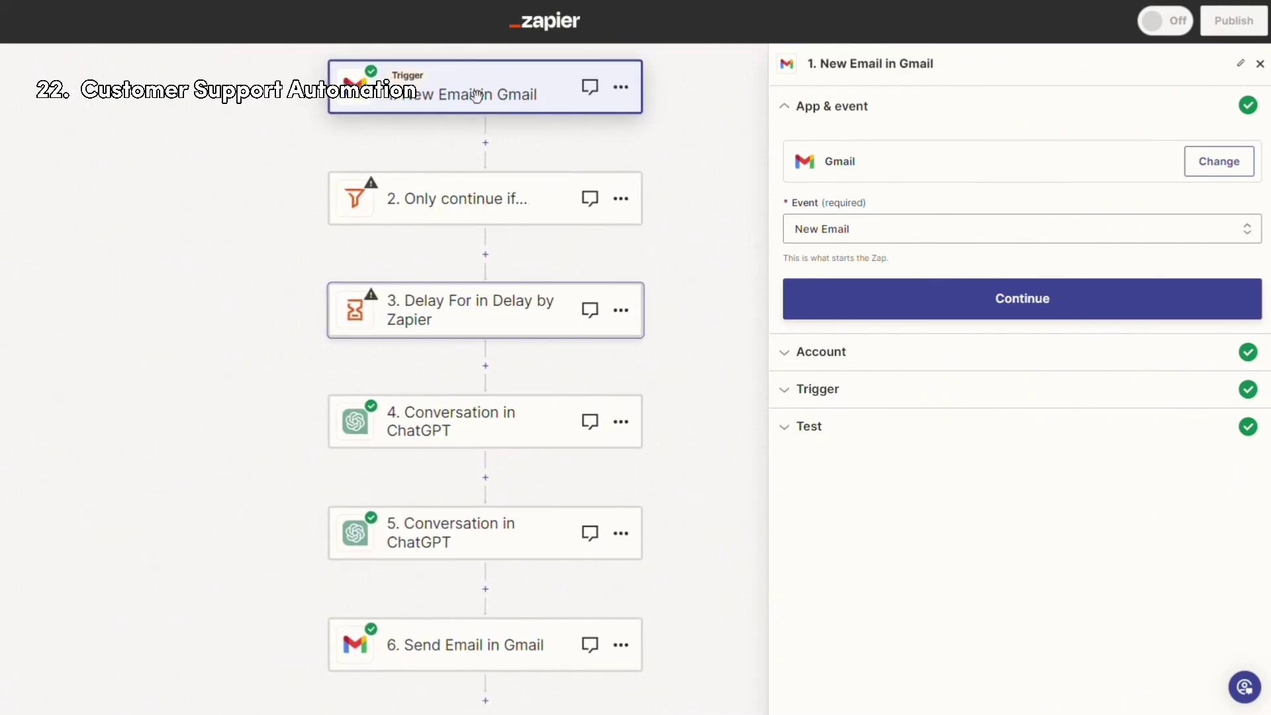
scroll(555, 284, down, 2)
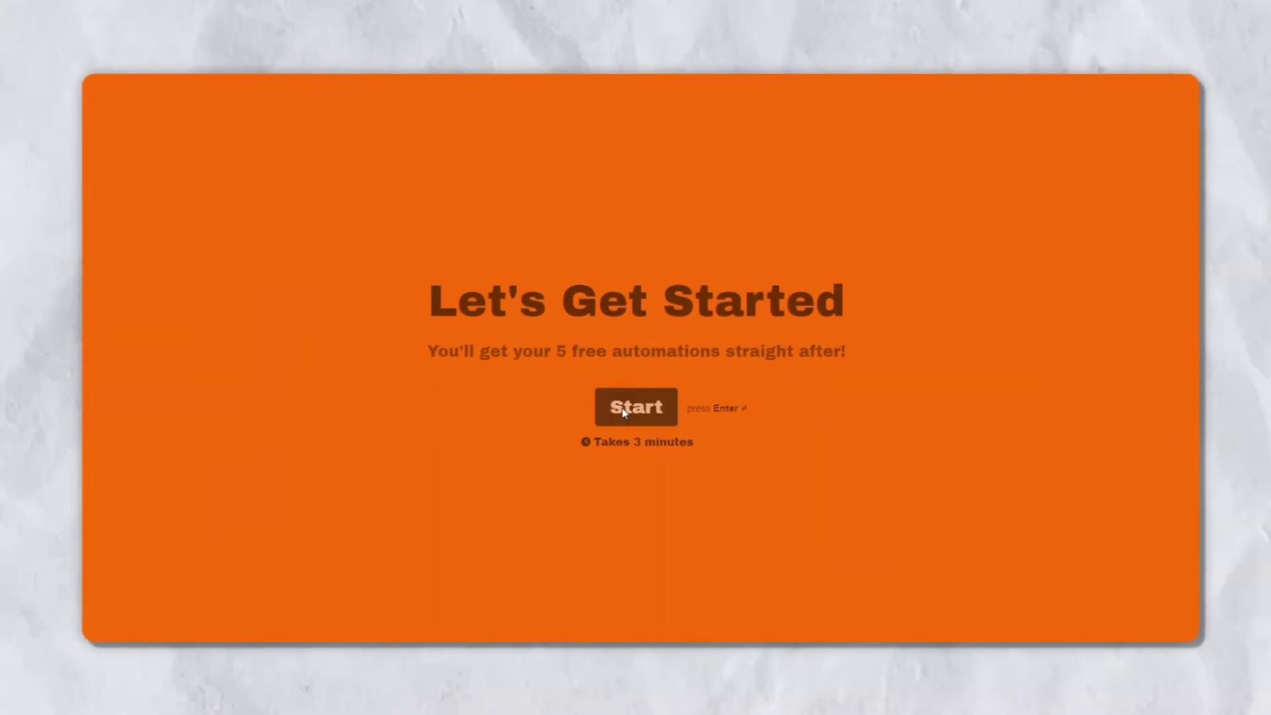
Start the free automations Typeform to reach the question asking for your name
click(624, 412)
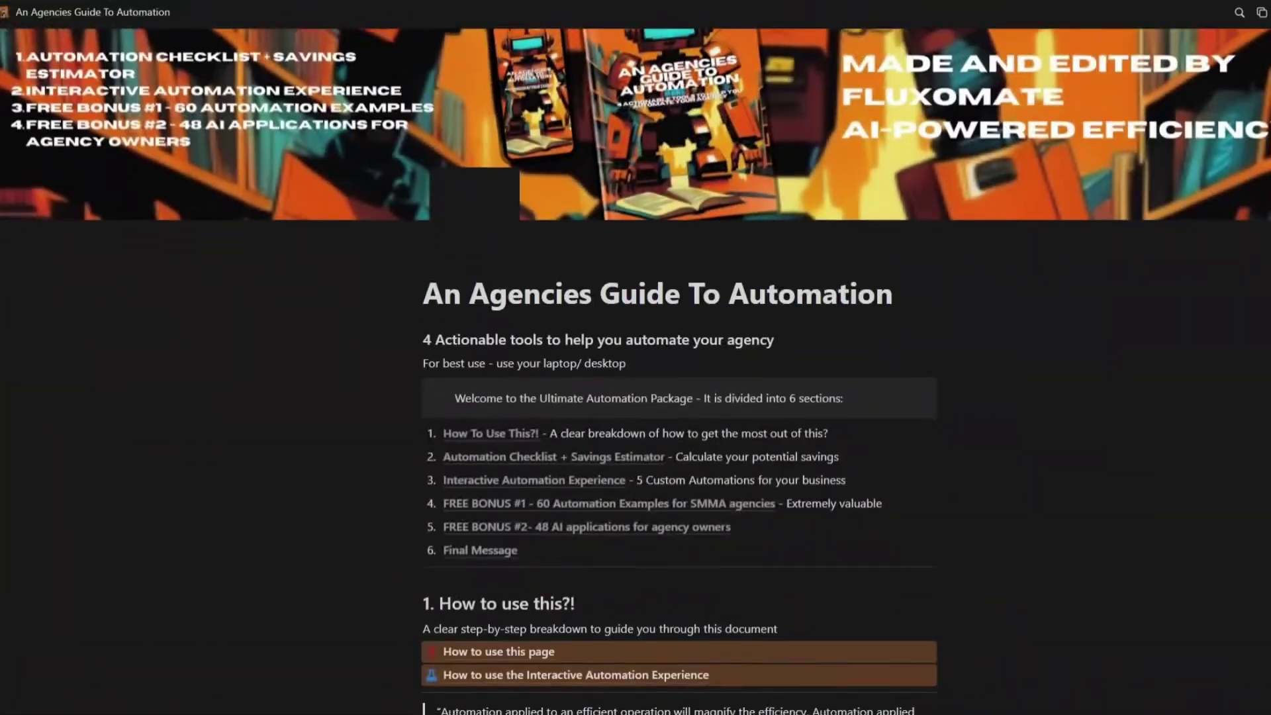
Scroll down the An Agencies Guide To Automation page to its checklist and interactive experience sections
scroll(679, 397, down, 3)
scroll(679, 397, down, 5)
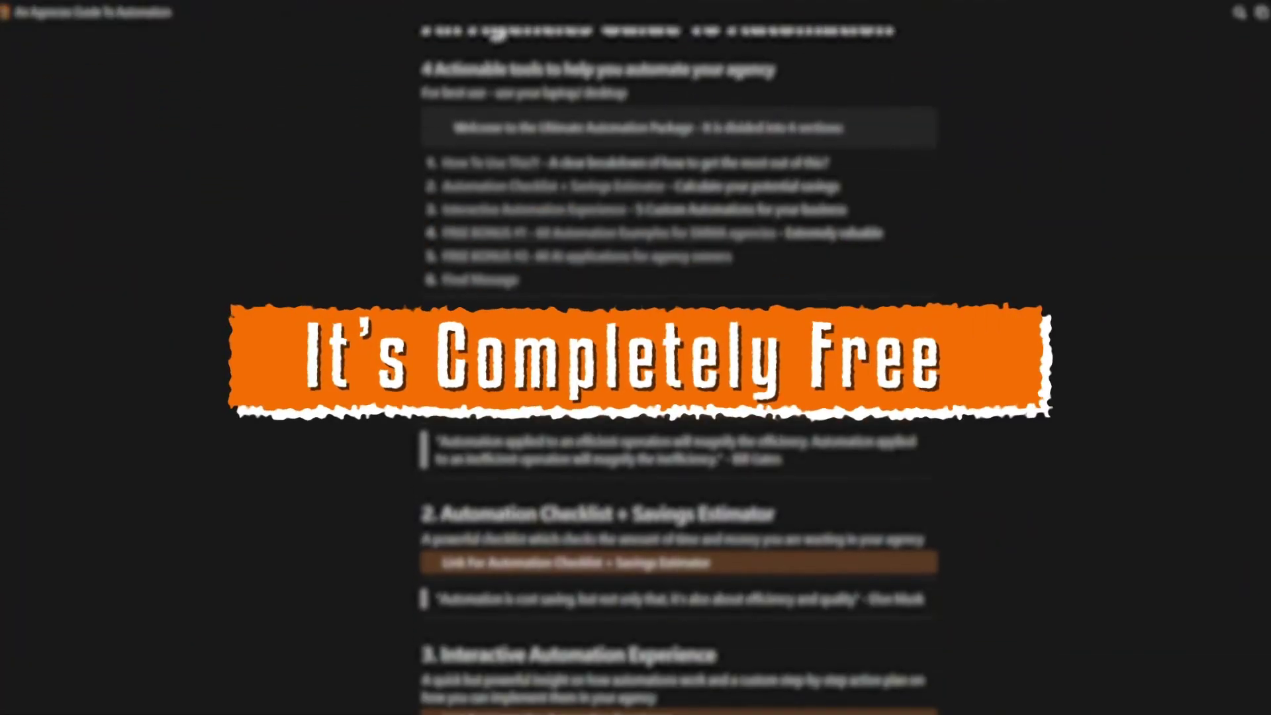